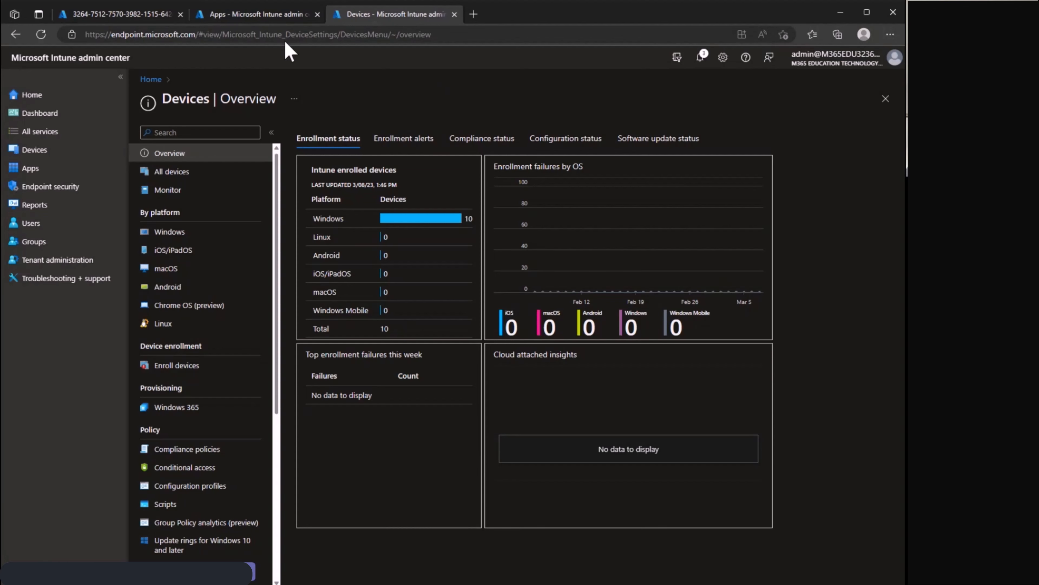
Examine the assigned profile and group tag of the Windows Autopilot device whose serial number starts with 3264.
click(123, 13)
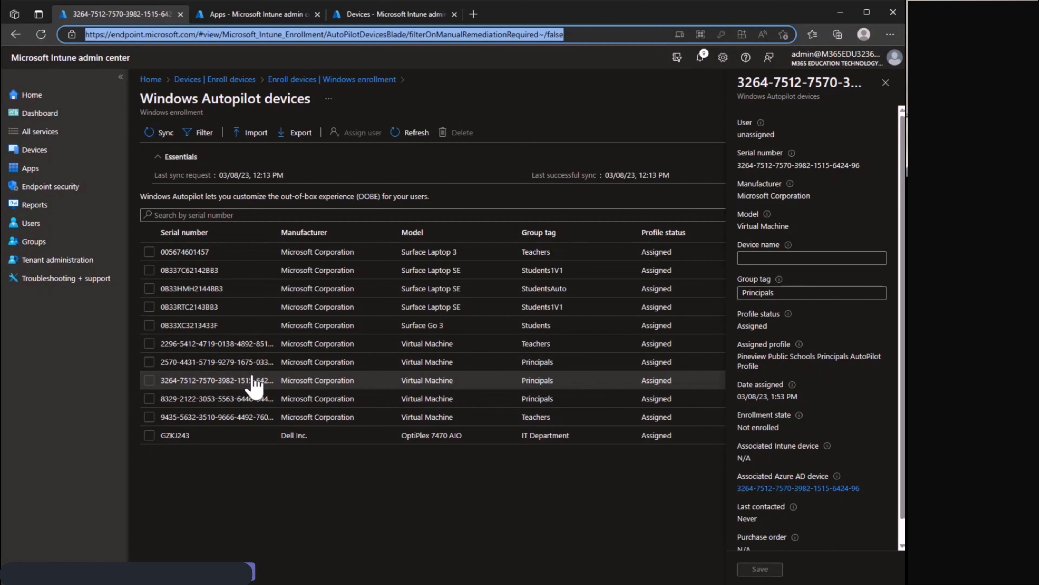
click(209, 387)
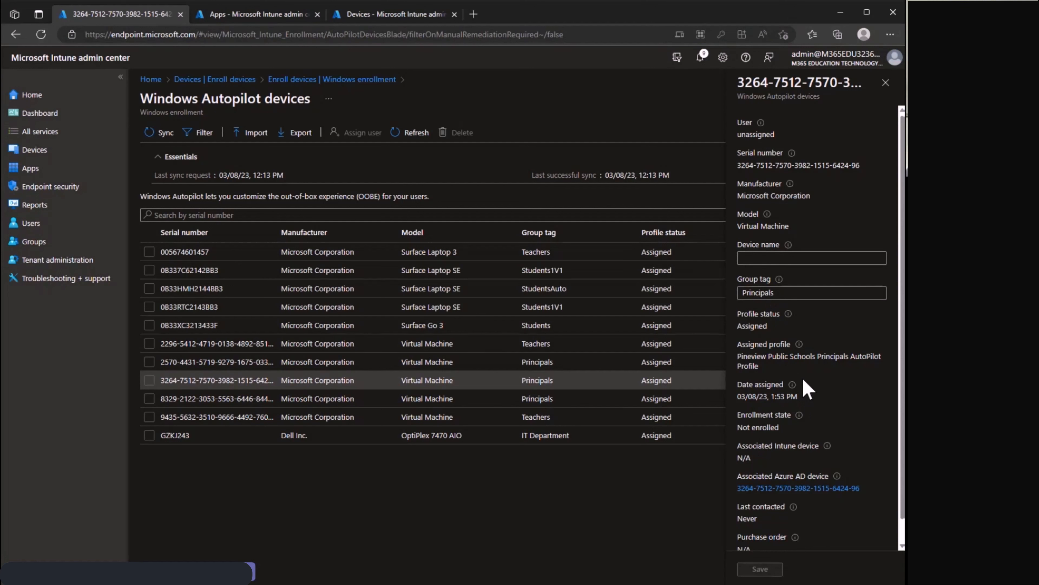
mouse_move(794, 385)
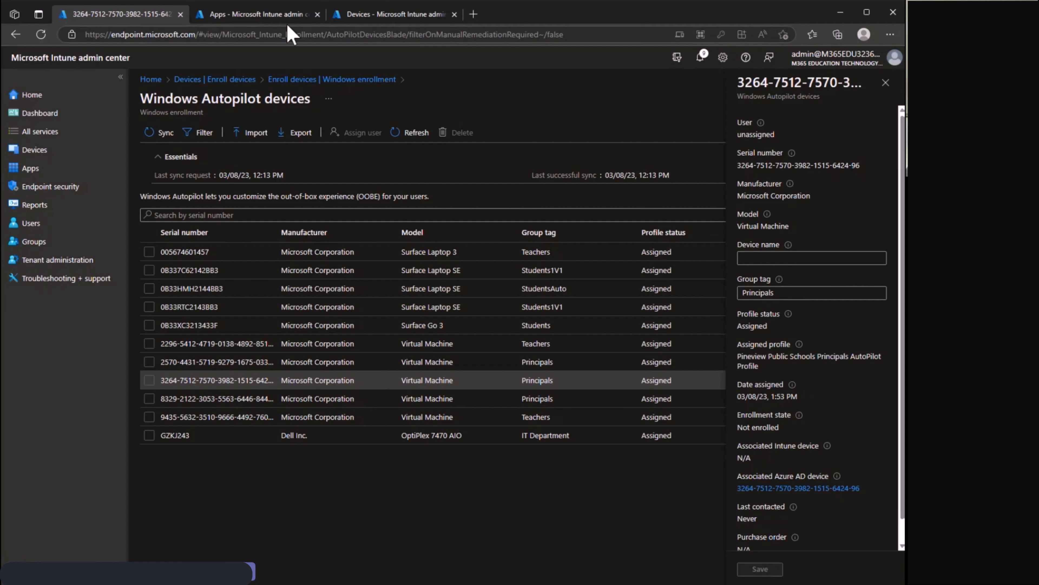
Open the groups list in the Intune admin center, and the Groups page of Intune for Education in a new browser tab with the admin account.
click(363, 20)
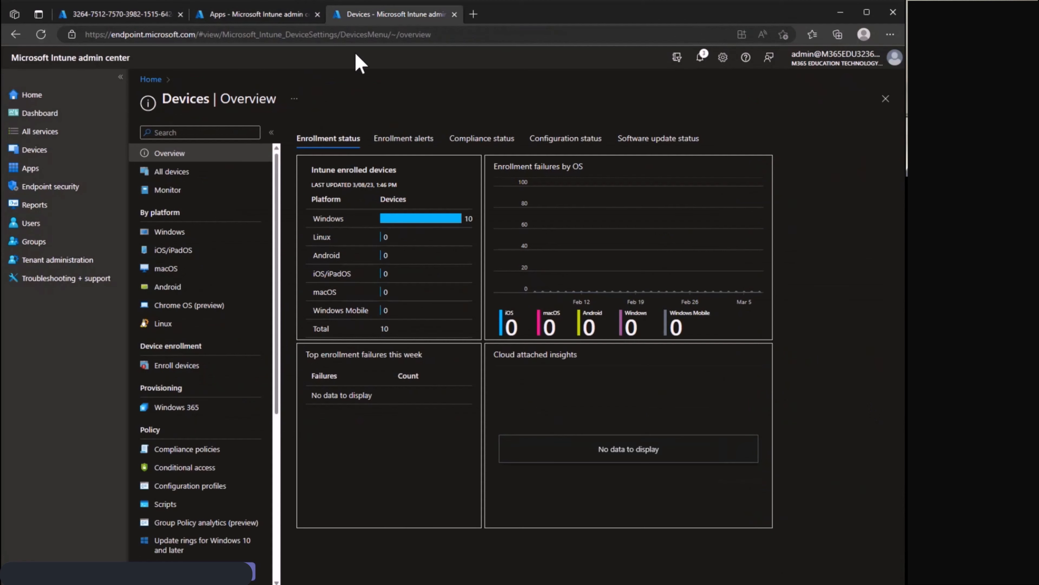
click(46, 246)
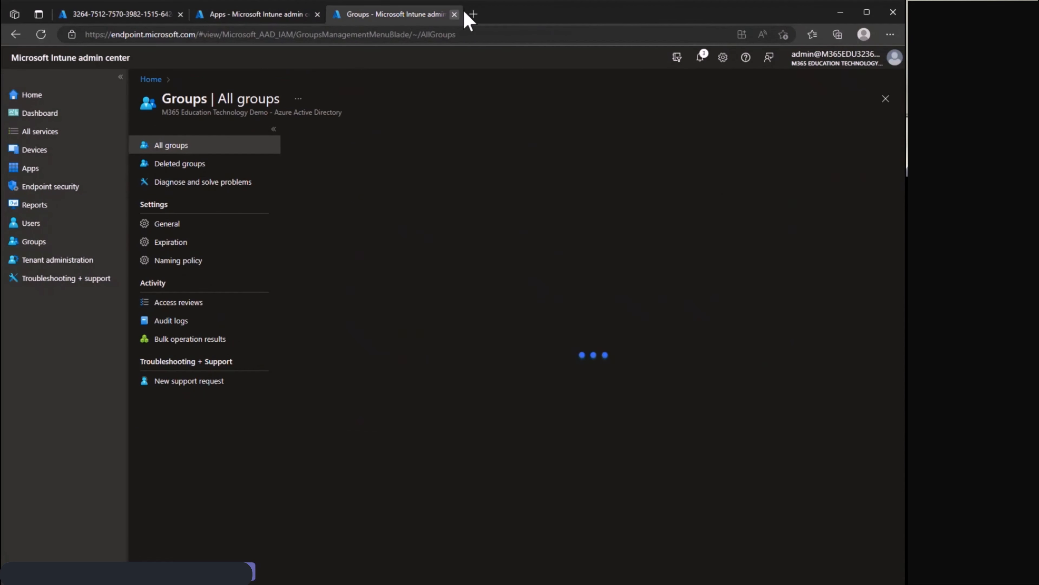
click(473, 14)
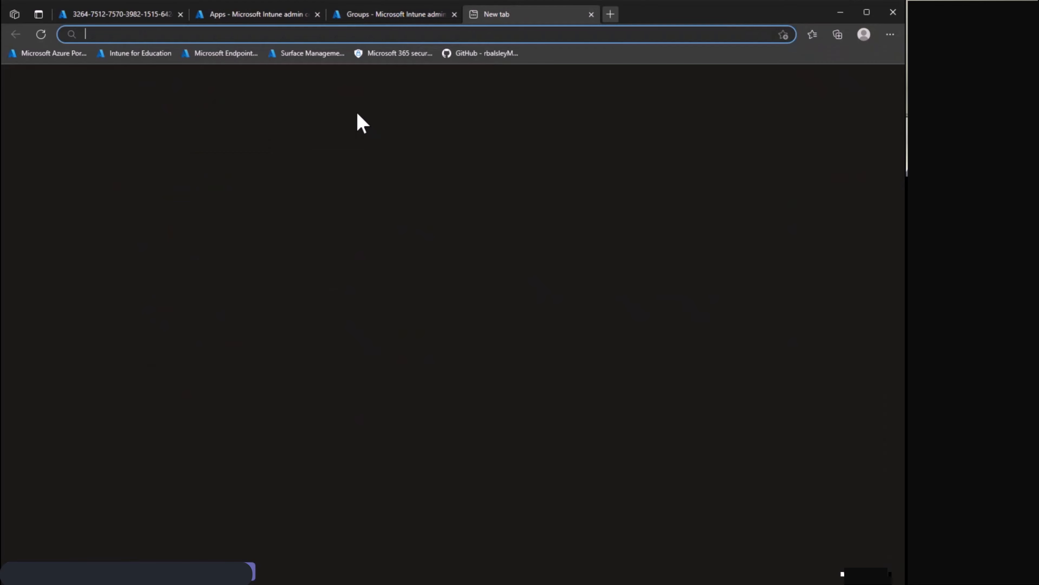
click(151, 53)
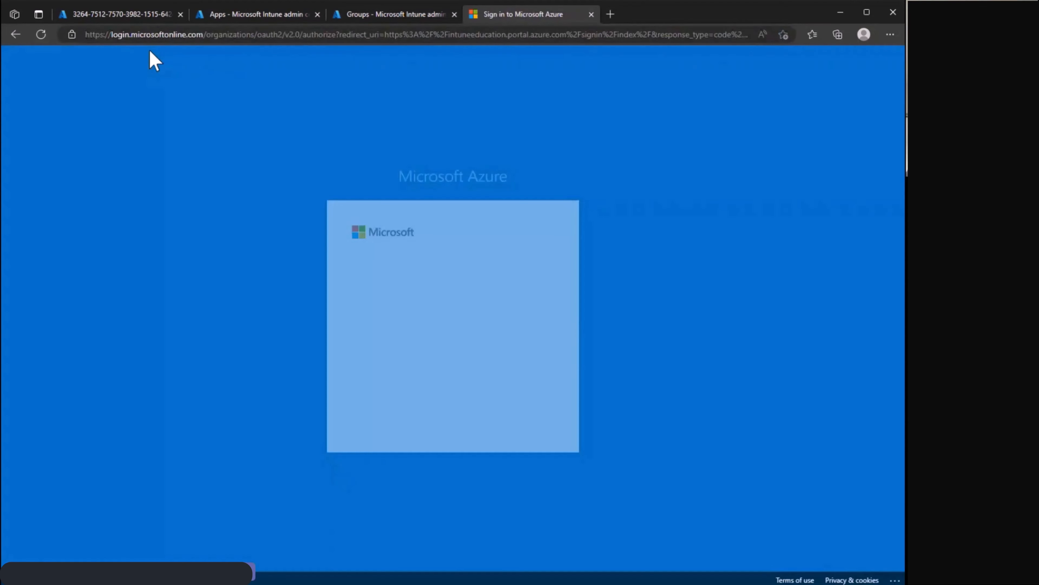
click(418, 295)
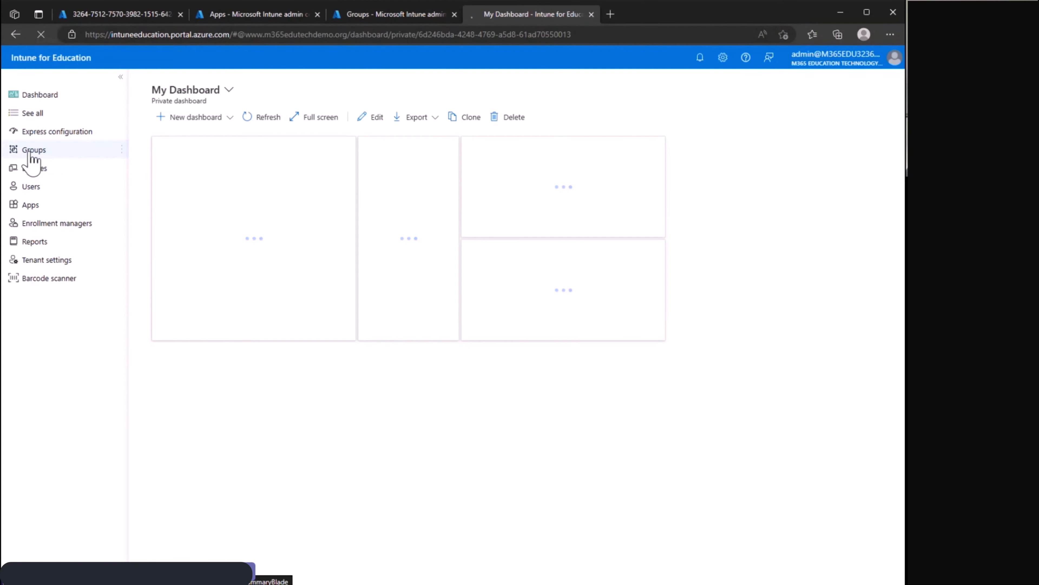
click(30, 155)
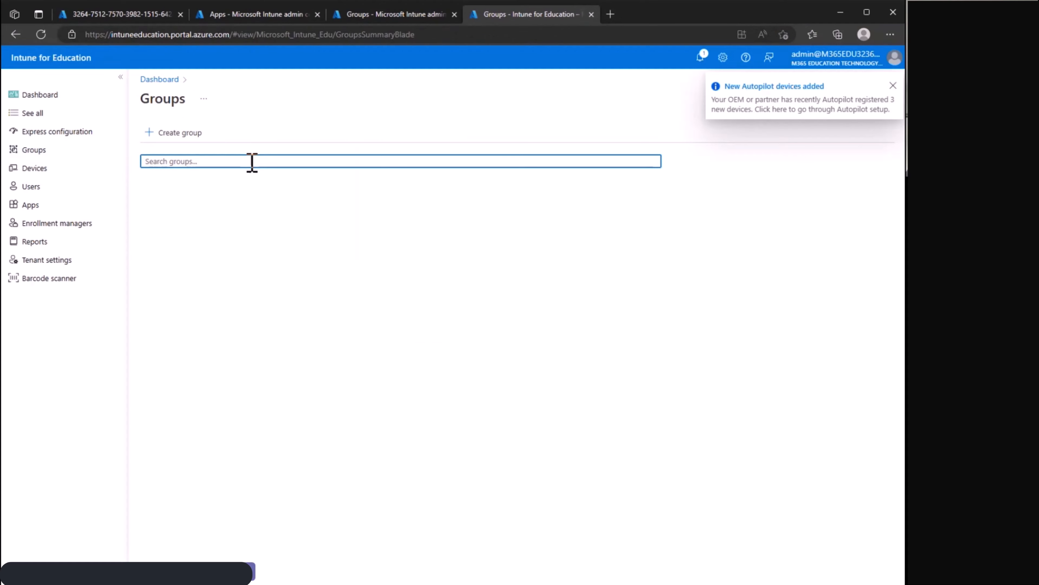
Dismiss the Autopilot notification and expand Pineview Public Schools Hardware, including Departments Hardware, Faculty Devices and Principals Devices.
click(252, 163)
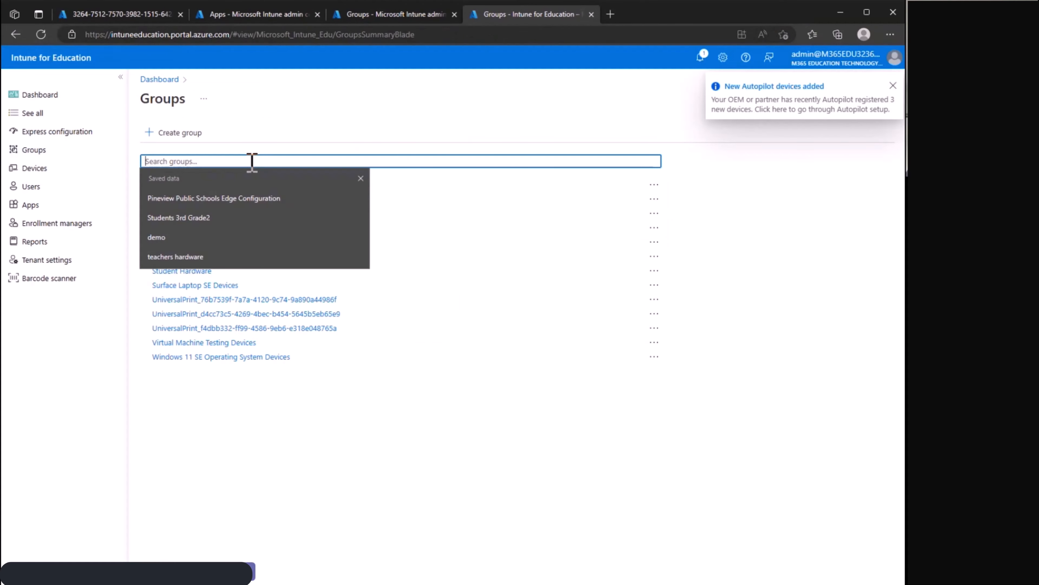
click(360, 118)
click(893, 86)
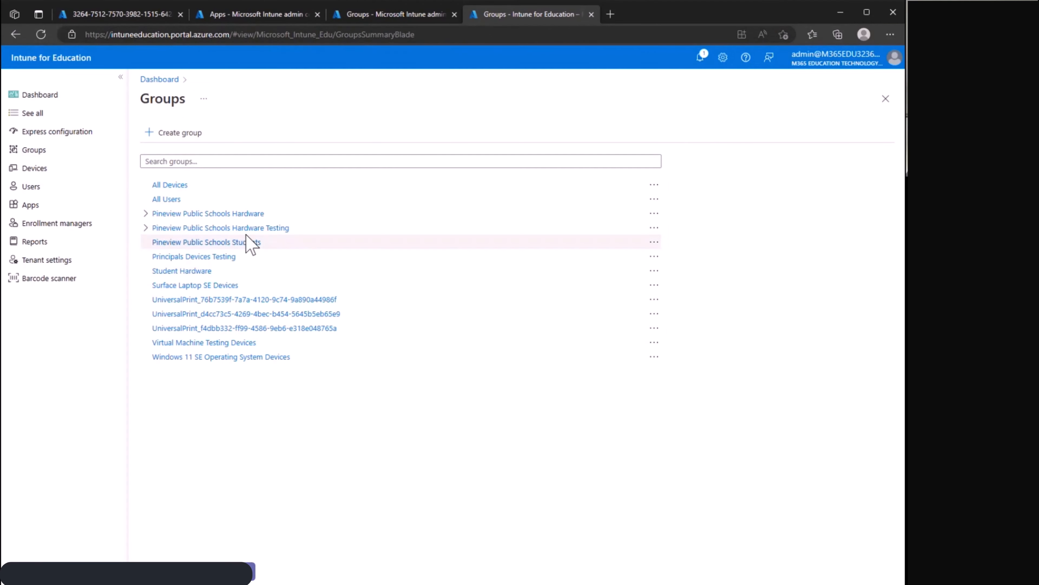
click(146, 213)
click(154, 228)
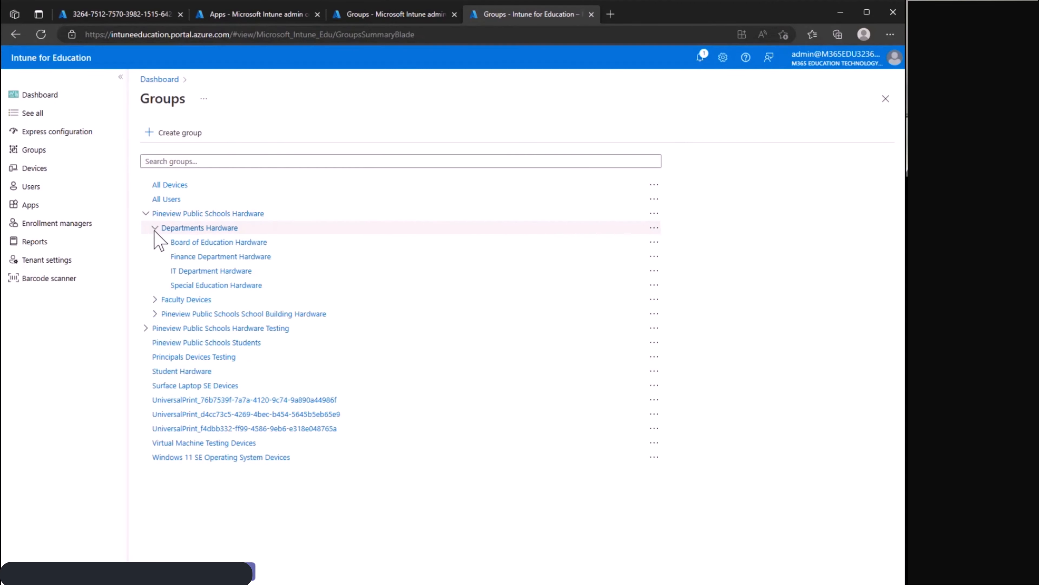
click(154, 299)
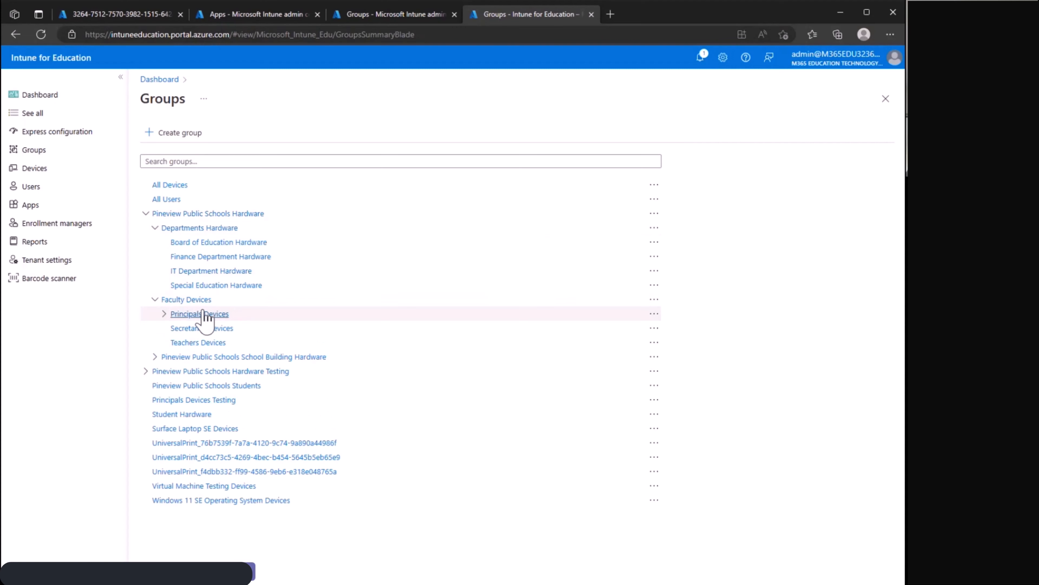
click(165, 314)
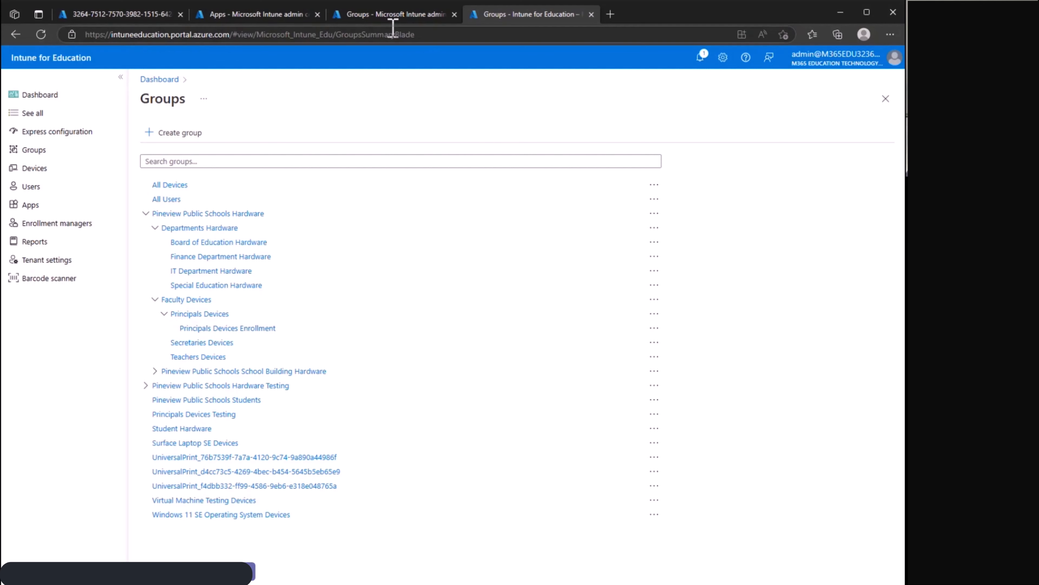
Show the available actions for the Principals Devices Enrollment group in Intune for Education.
click(390, 14)
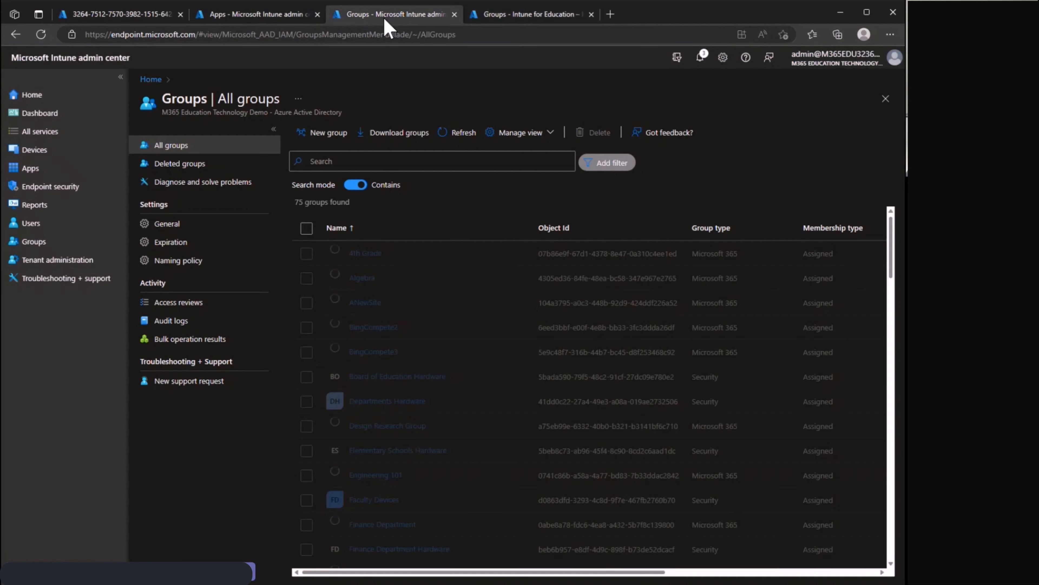
click(405, 161)
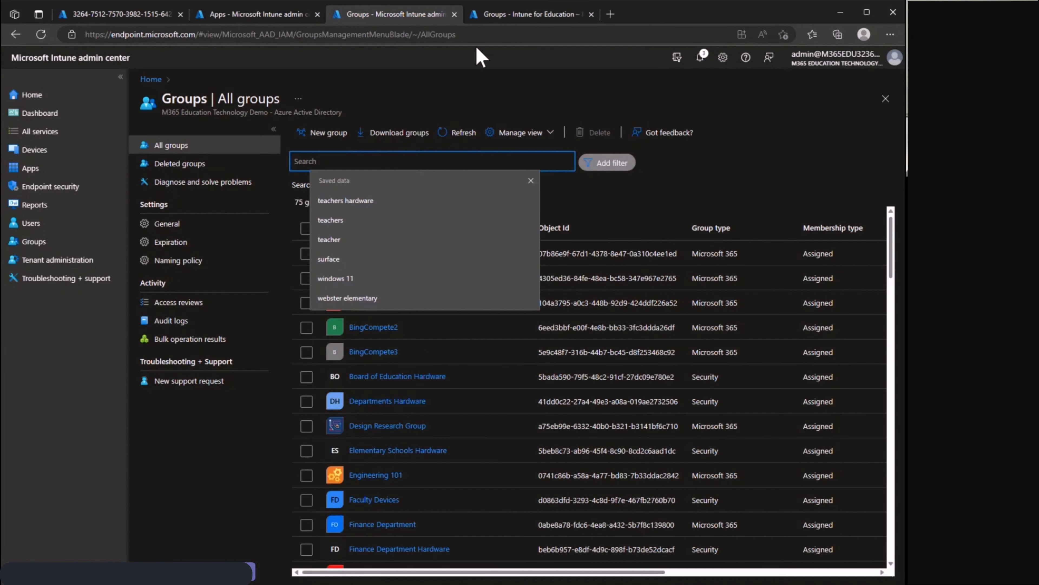
click(510, 15)
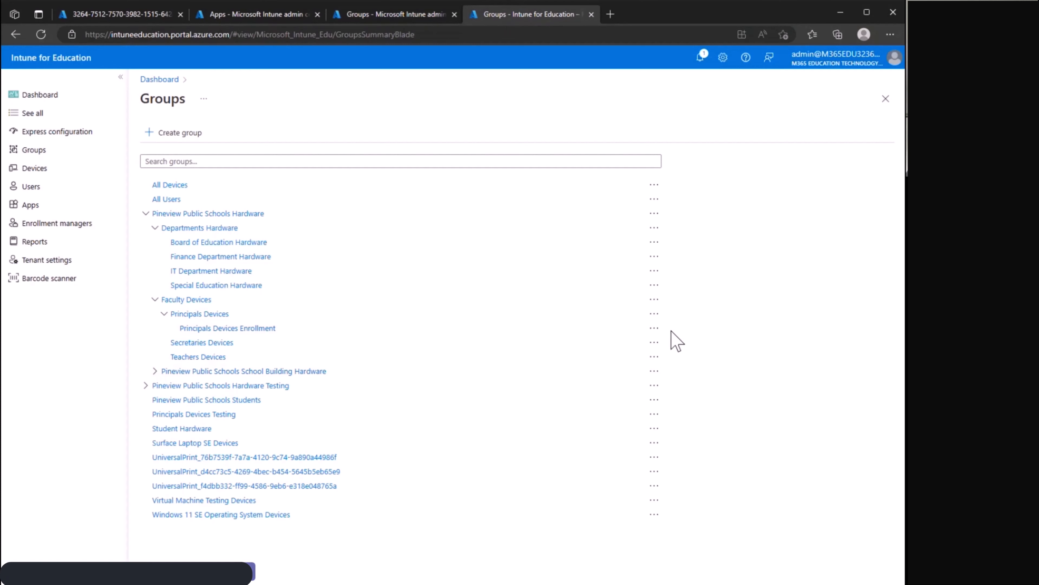
click(654, 328)
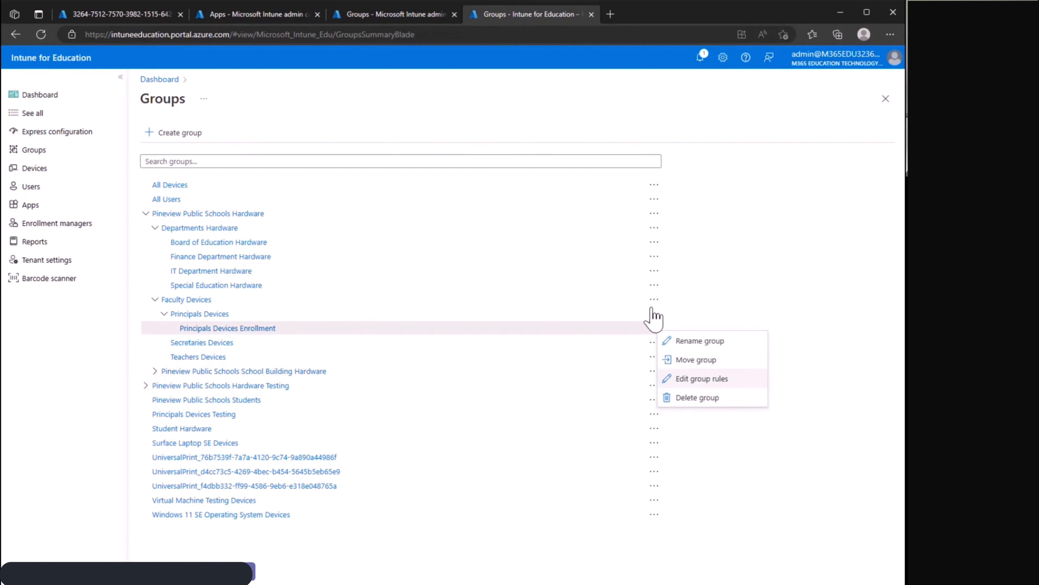
Search the groups in the Intune admin center for "principal" and open the Principals Devices Enrollment group.
click(365, 18)
click(434, 161)
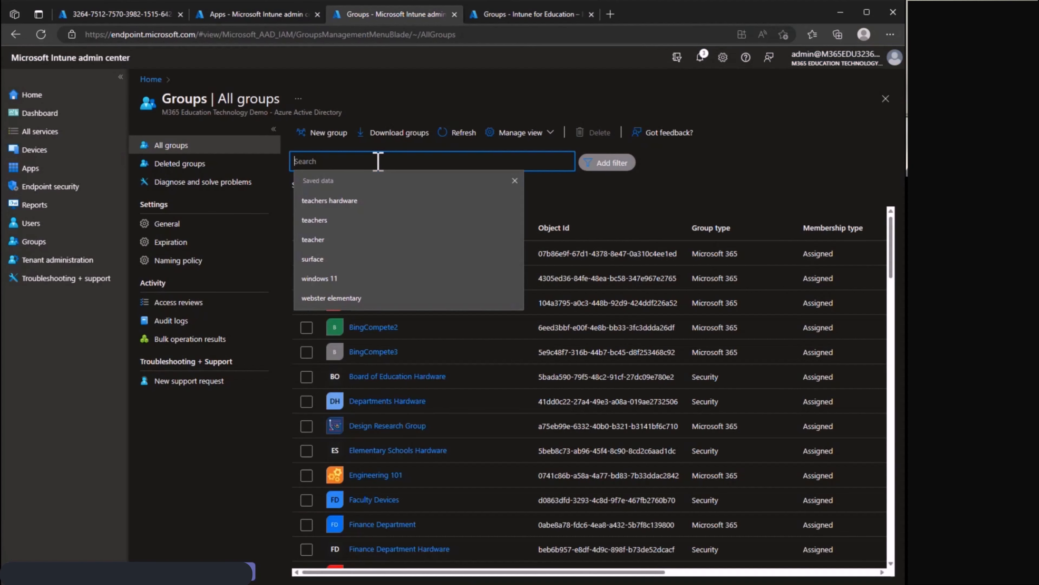
text(princiaps)
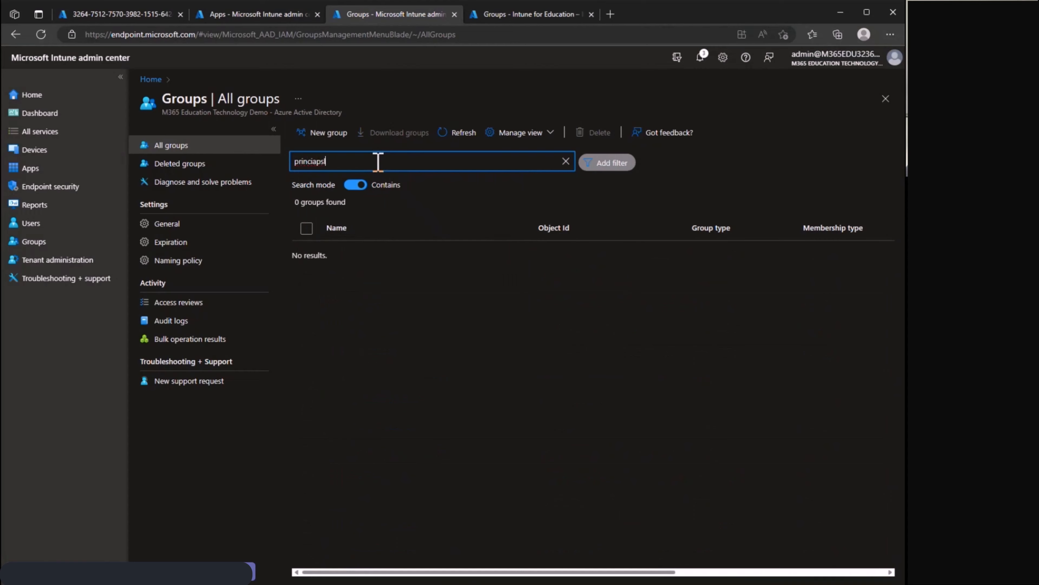
key(BackSpace)
key(BackSpace)
key(BackSpace)
key(BackSpace)
key(BackSpace)
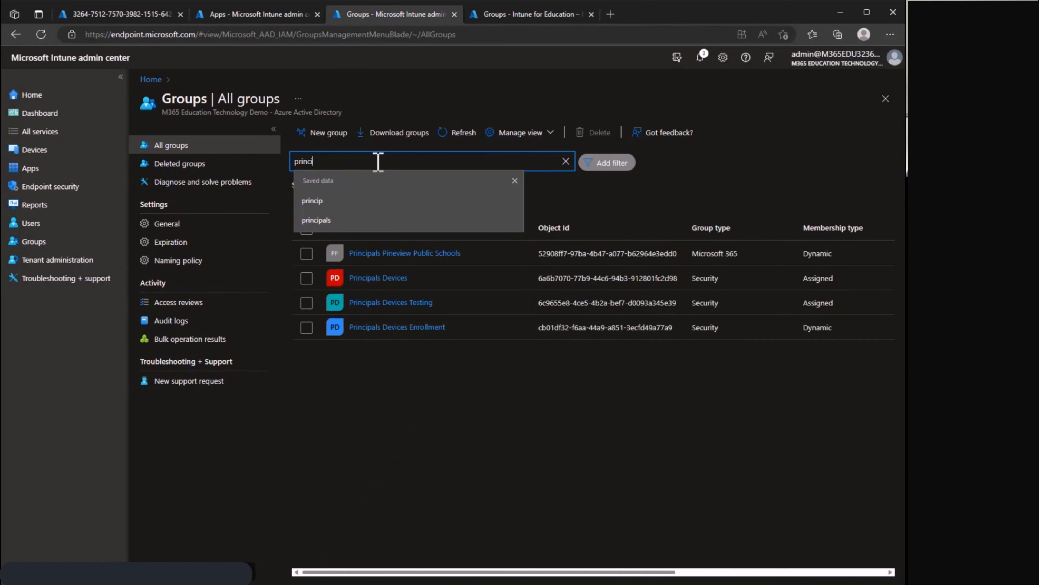
text(ipal)
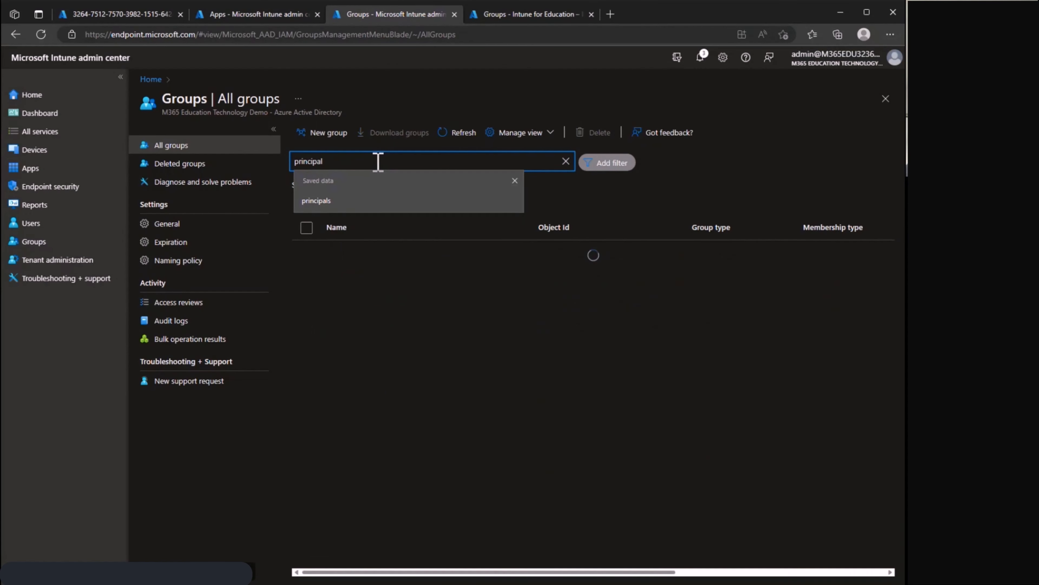
click(478, 491)
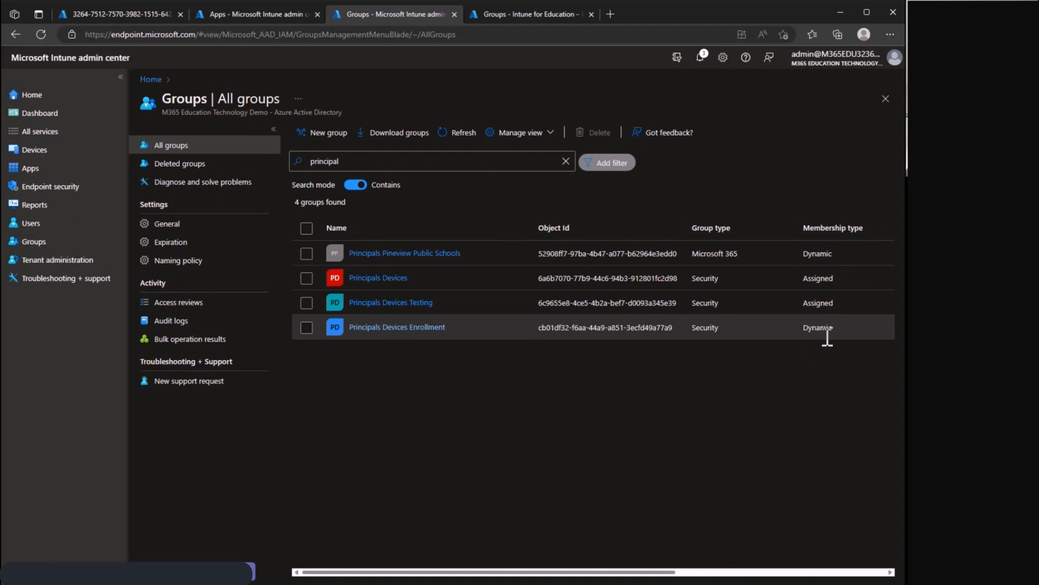
click(409, 330)
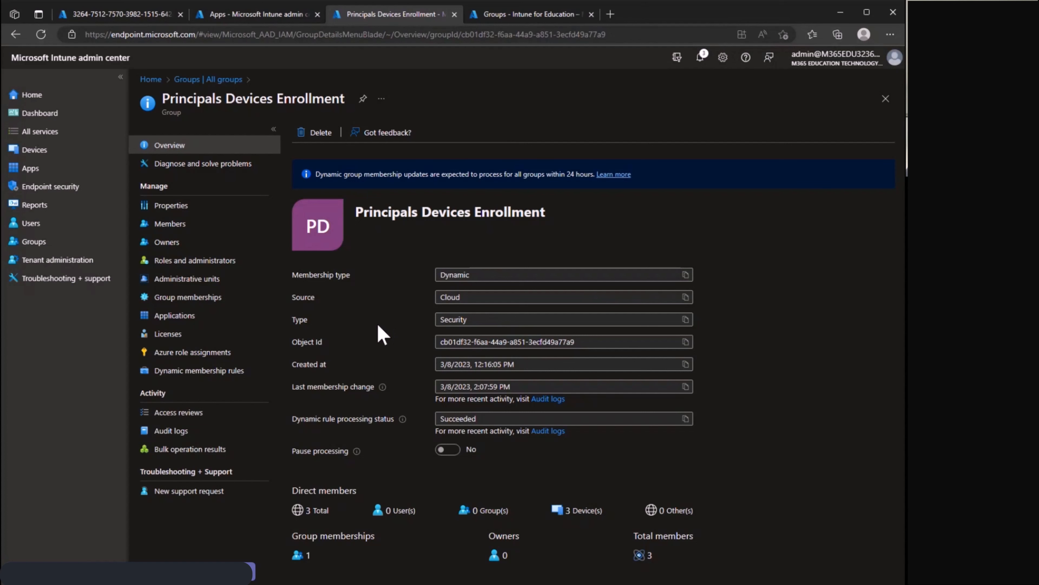
Review the group's dynamic membership rules and the membership type options in its properties.
click(197, 374)
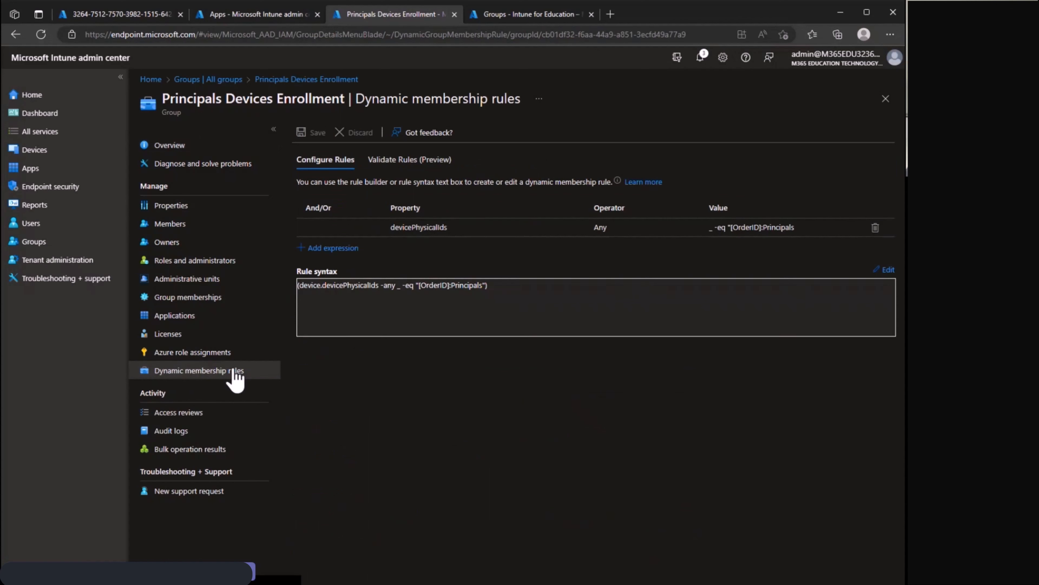
click(192, 205)
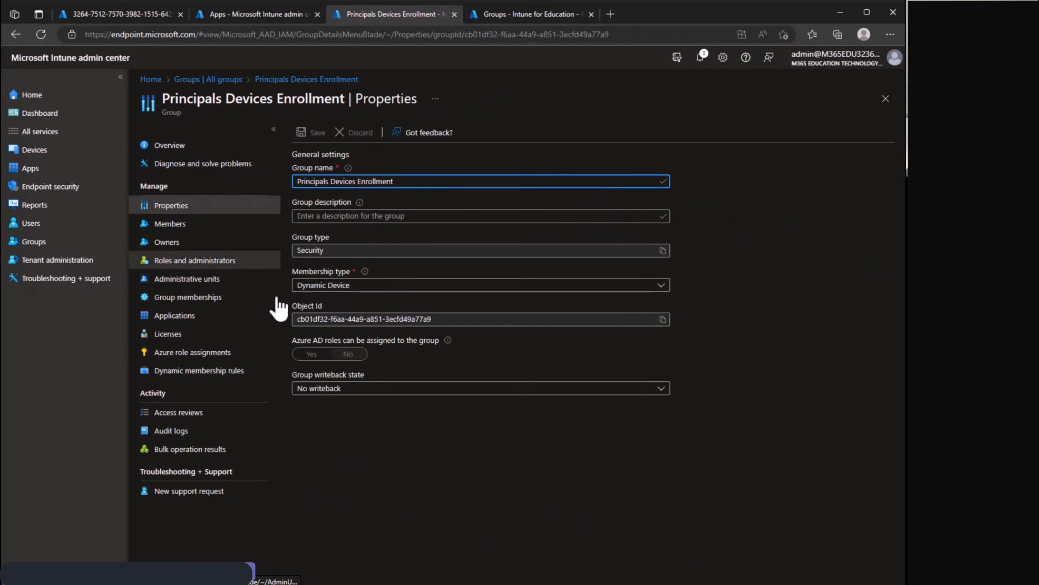
click(425, 285)
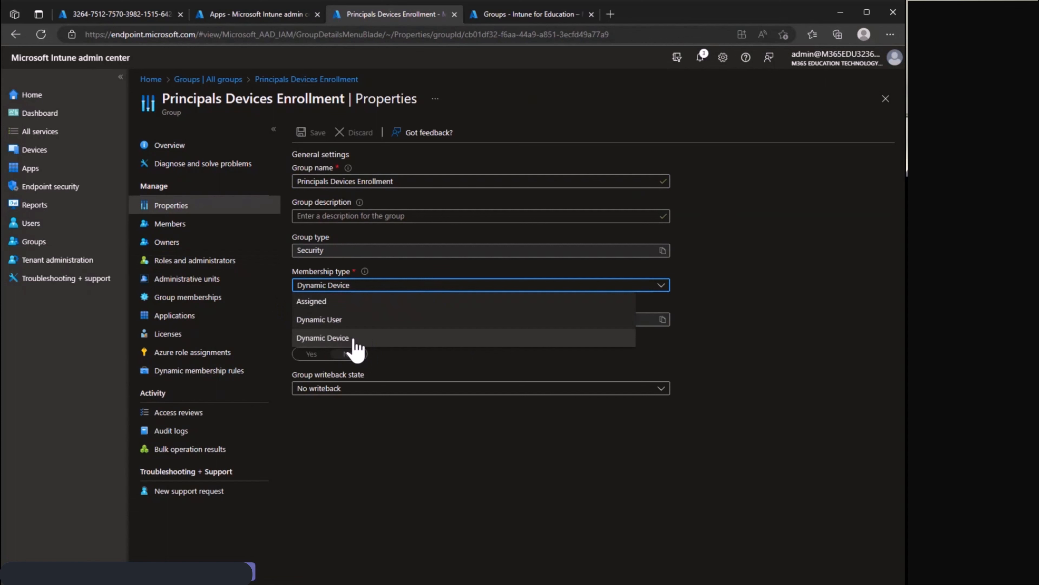
click(439, 442)
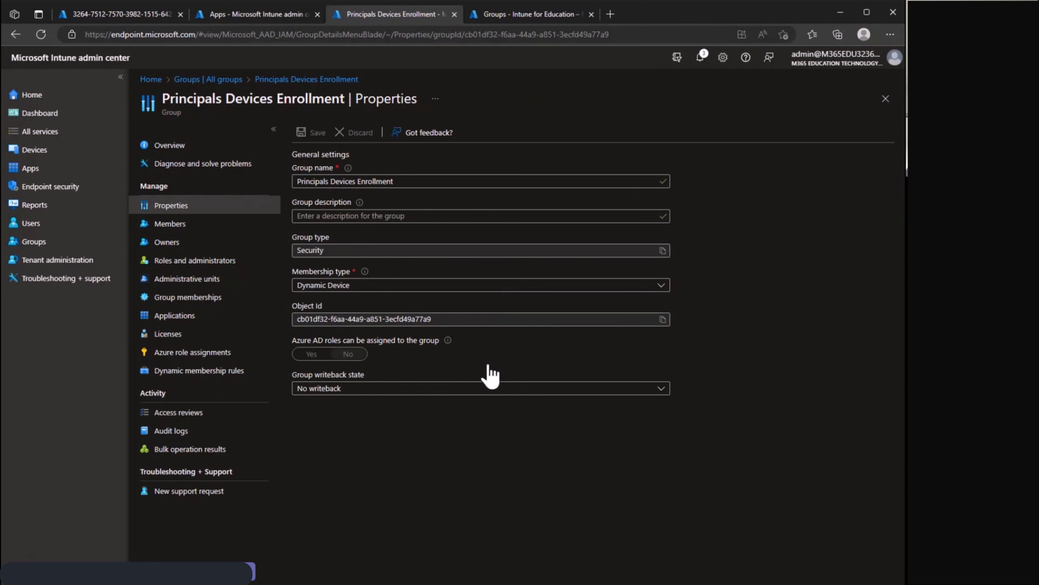
Inspect the dynamic membership rule's syntax in its editor and close it without changes.
click(224, 371)
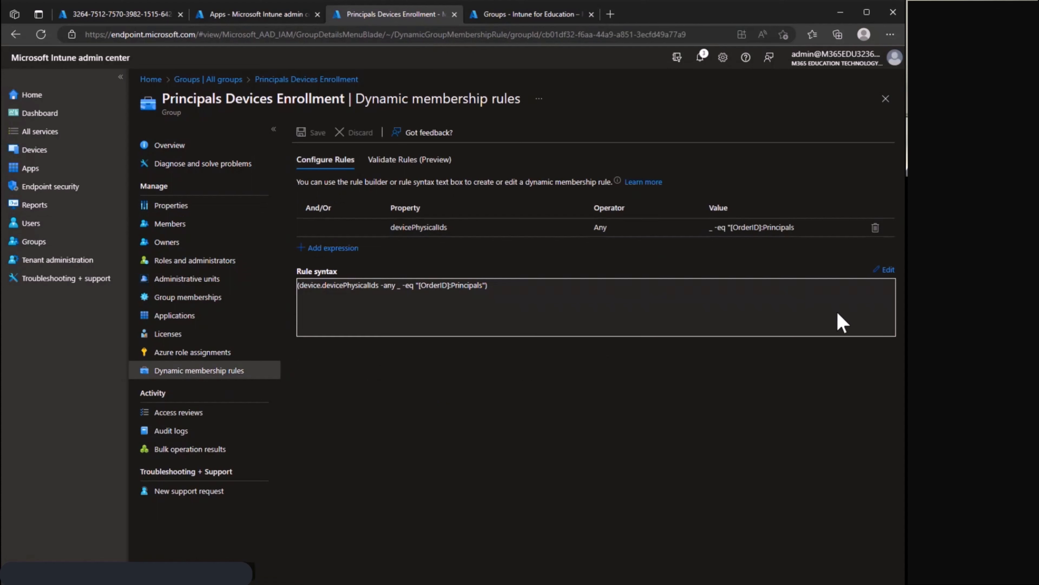
click(888, 269)
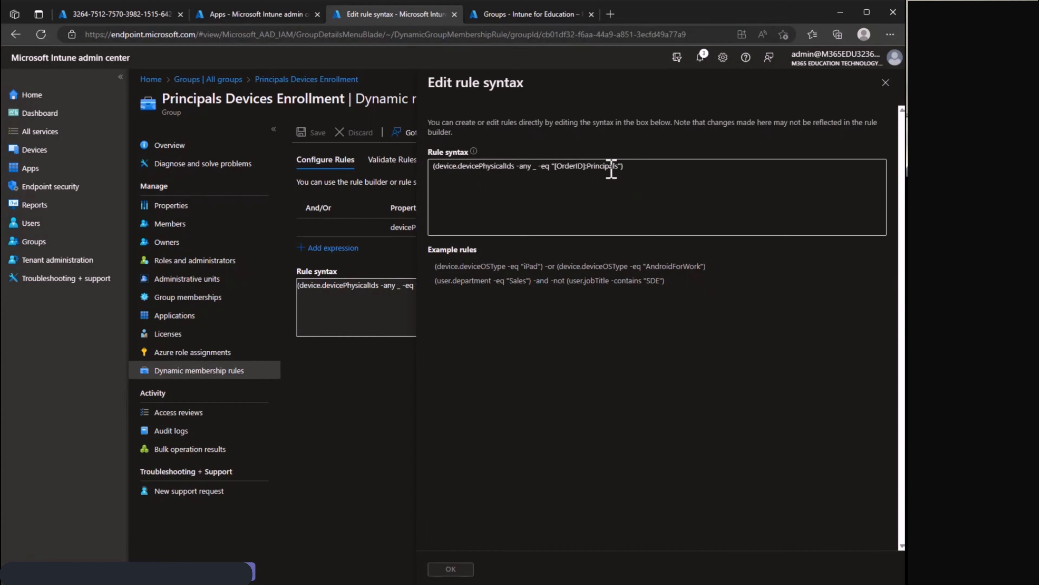
click(886, 84)
Validate the dynamic membership rule against the three devices whose names start with 2570, 3264 and 8329.
click(429, 171)
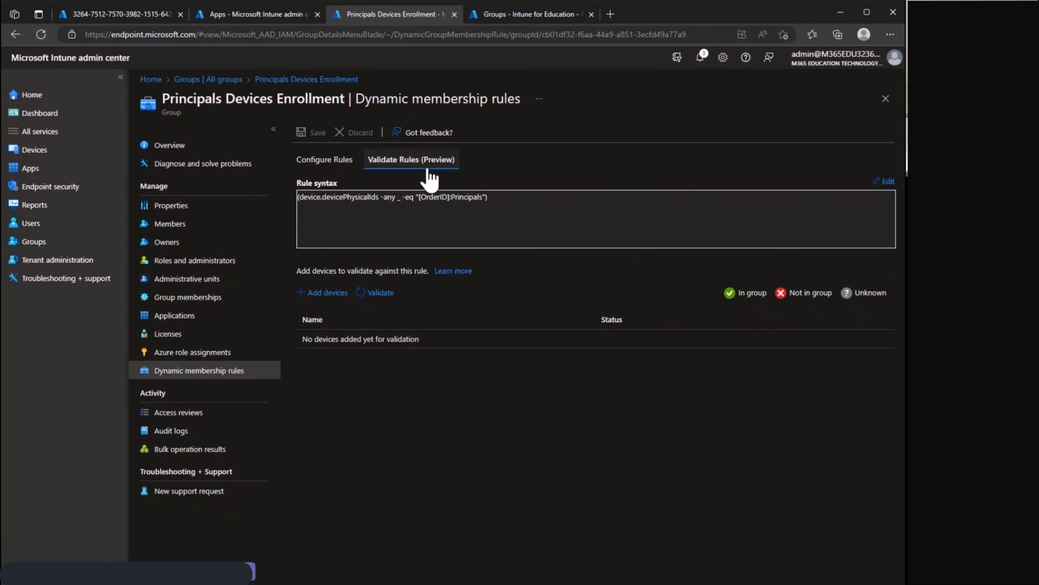
click(327, 293)
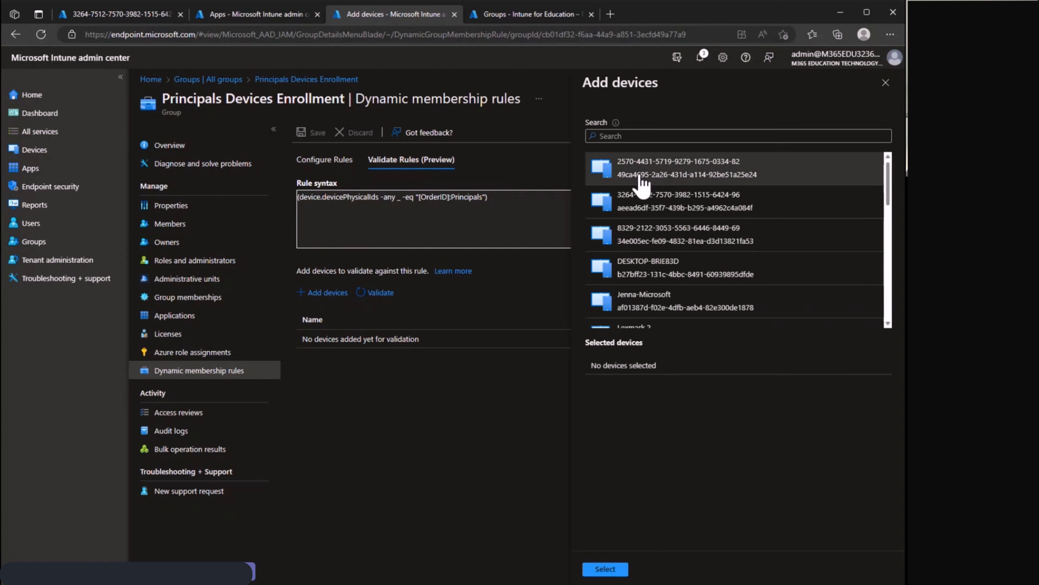
click(696, 173)
click(692, 217)
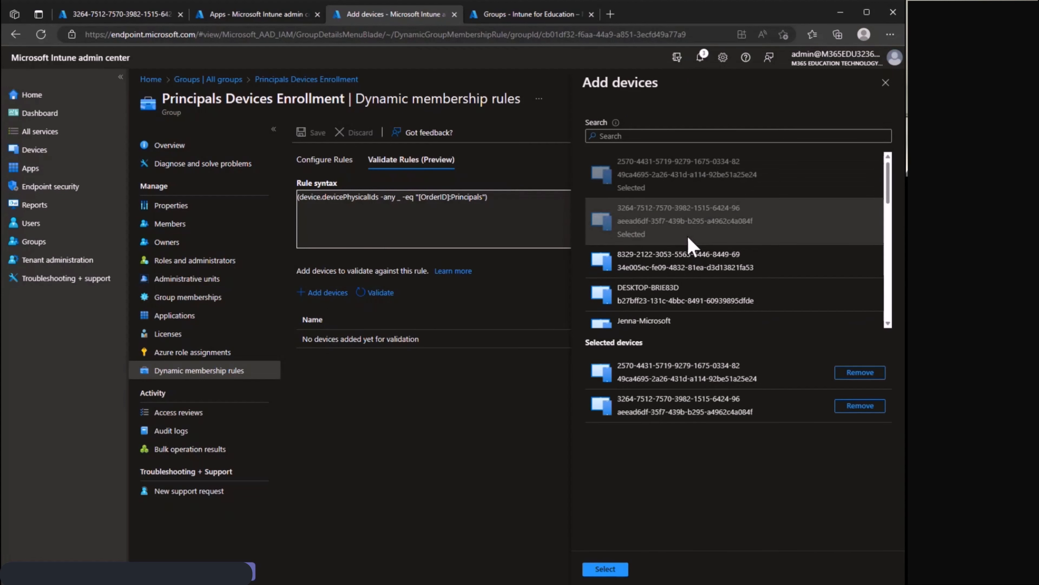
click(692, 266)
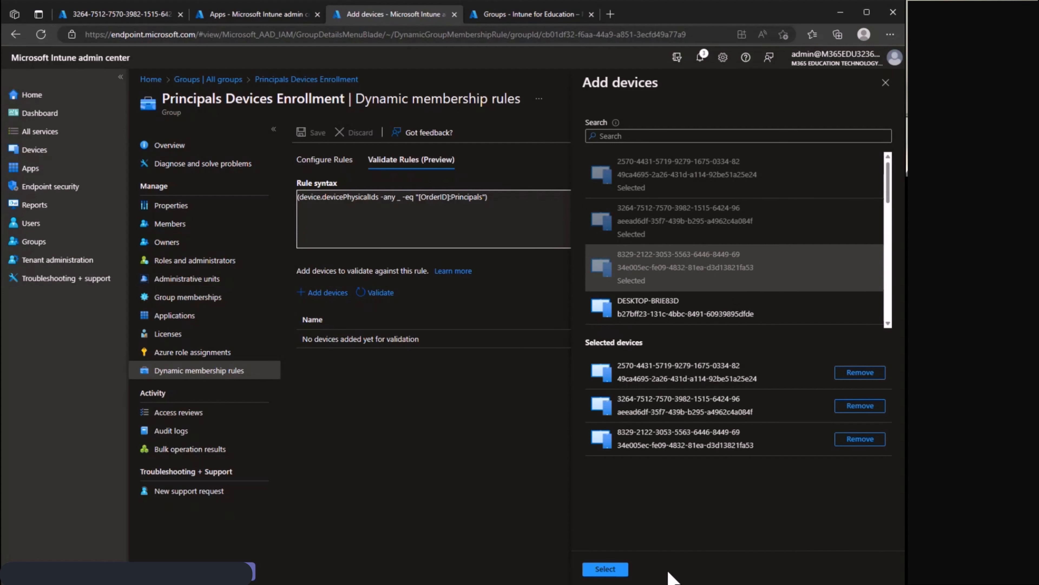
click(606, 568)
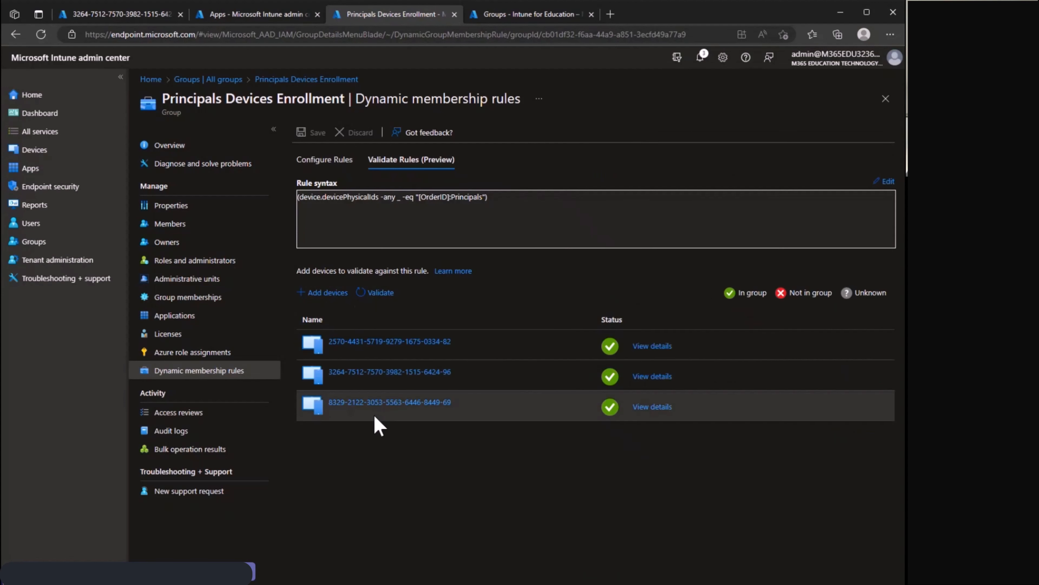
Inspect the rule verification details for the device whose name starts with 2570 and close them.
click(653, 348)
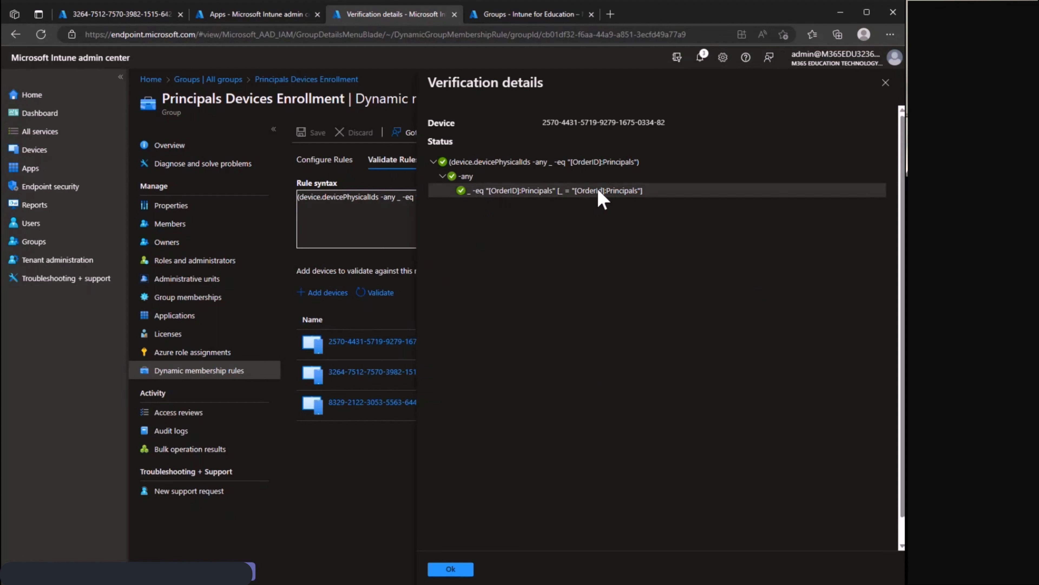
click(451, 570)
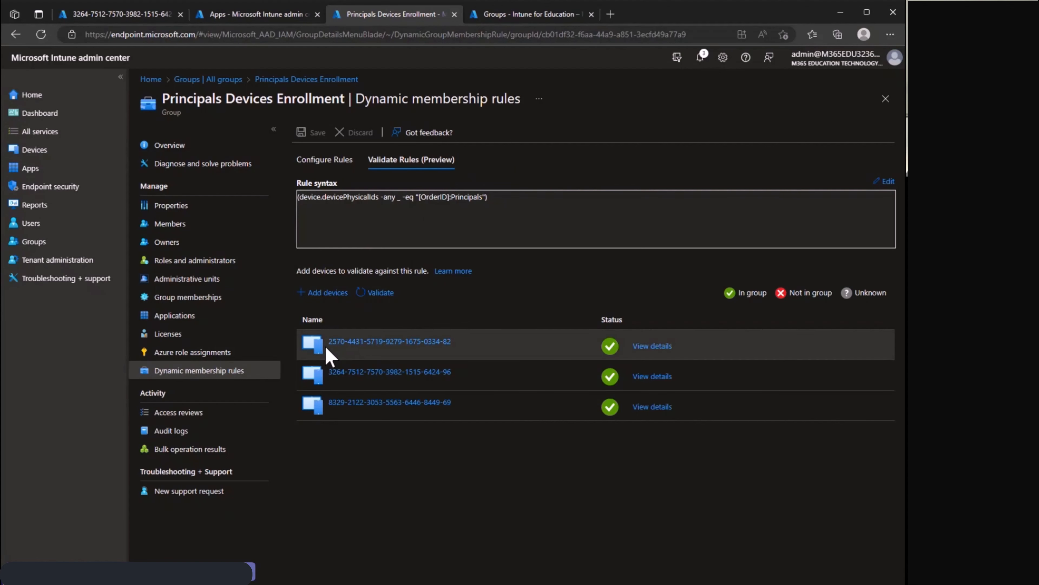
Review the Principals Devices Enrollment group's members and bulk operations, and check the group's place in the Intune for Education hierarchy.
click(221, 235)
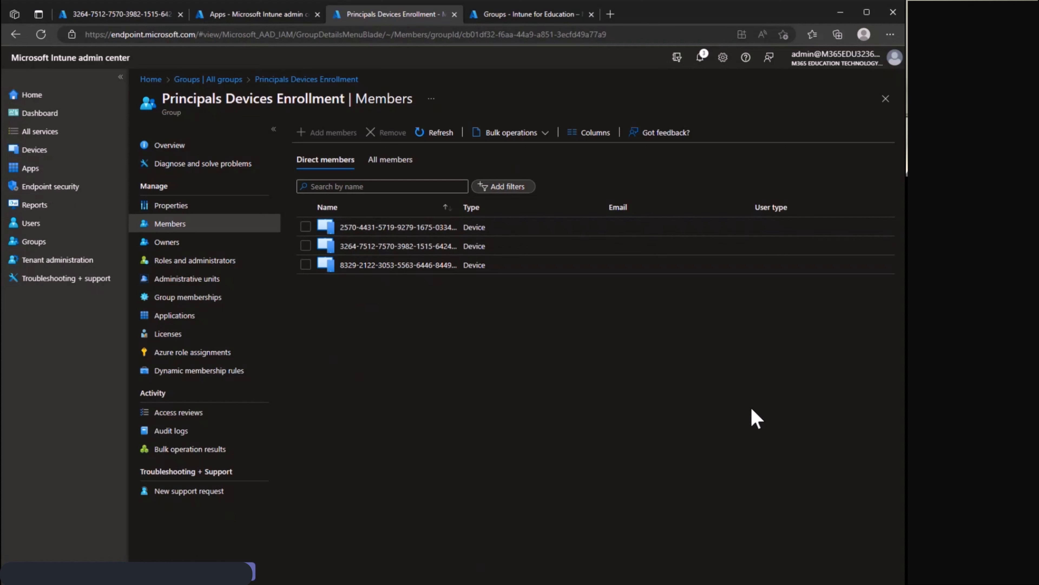
click(493, 16)
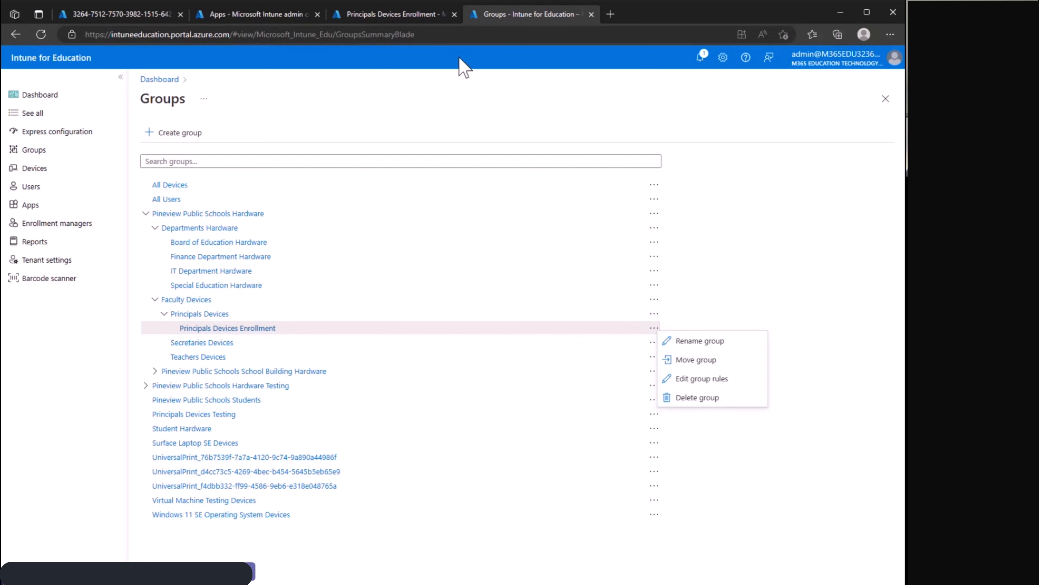
click(400, 15)
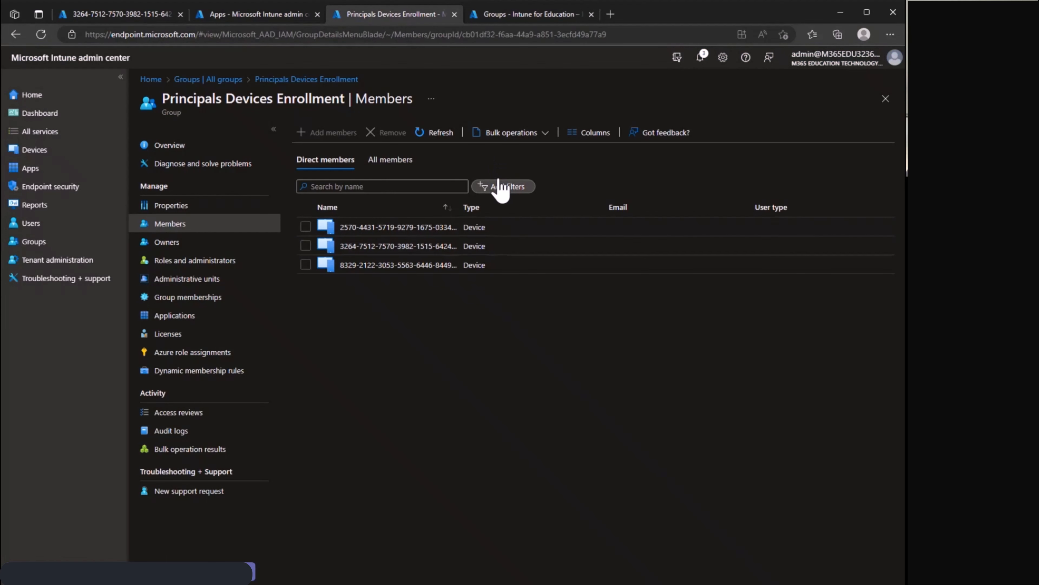
click(522, 133)
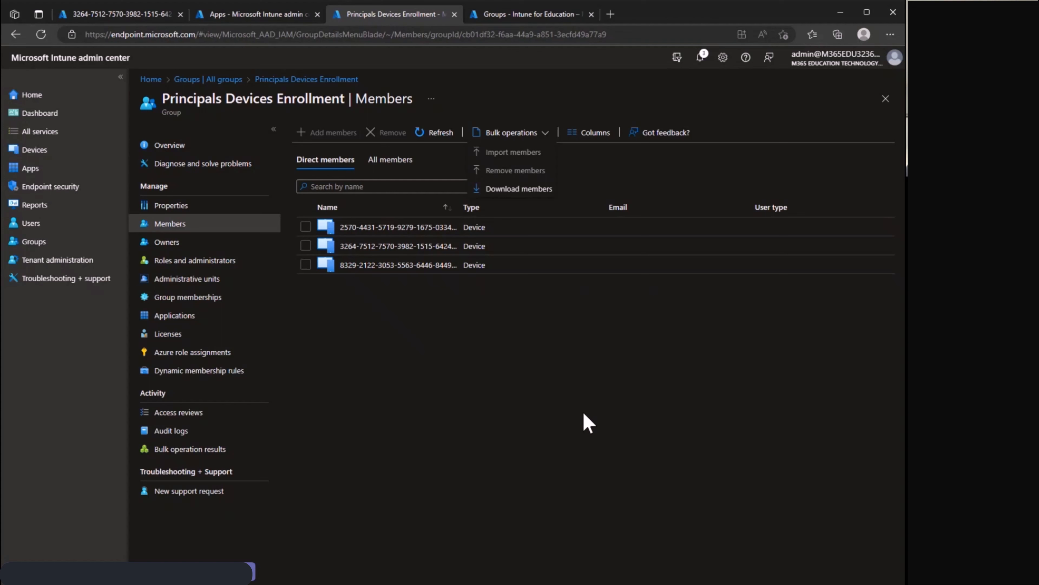
Review the all apps list in the Intune admin center and the group hierarchy in Intune for Education.
click(244, 21)
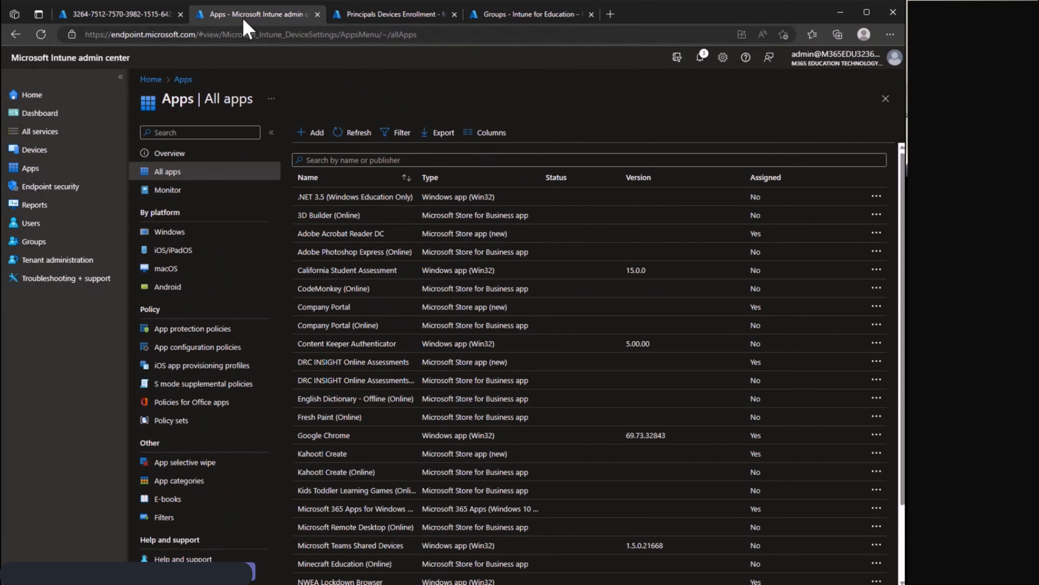
click(522, 19)
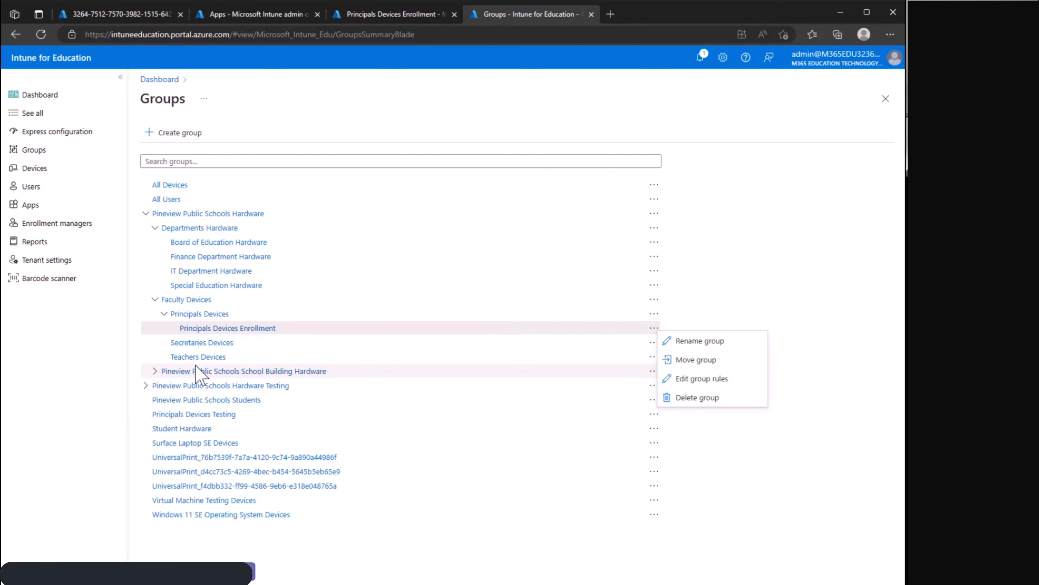
click(800, 237)
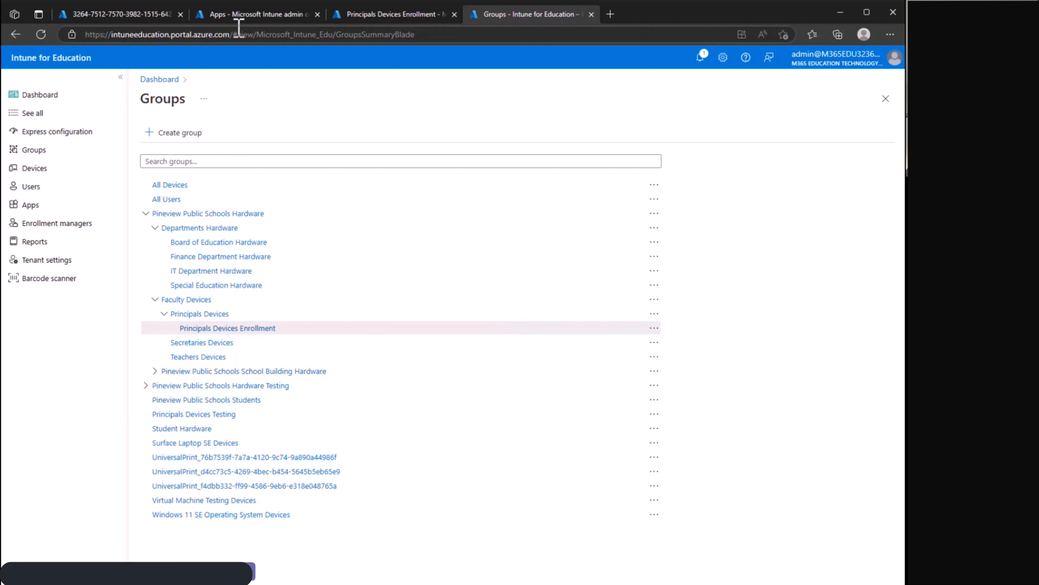
Check the assigned profile of the Windows Autopilot device whose serial number starts with 3264.
click(107, 15)
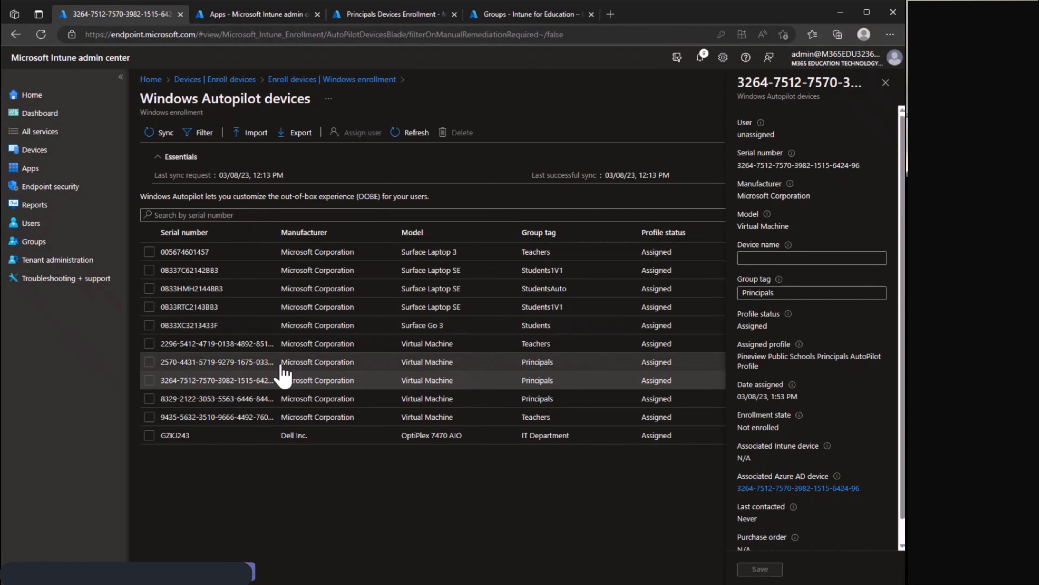
drag(766, 371, 739, 355)
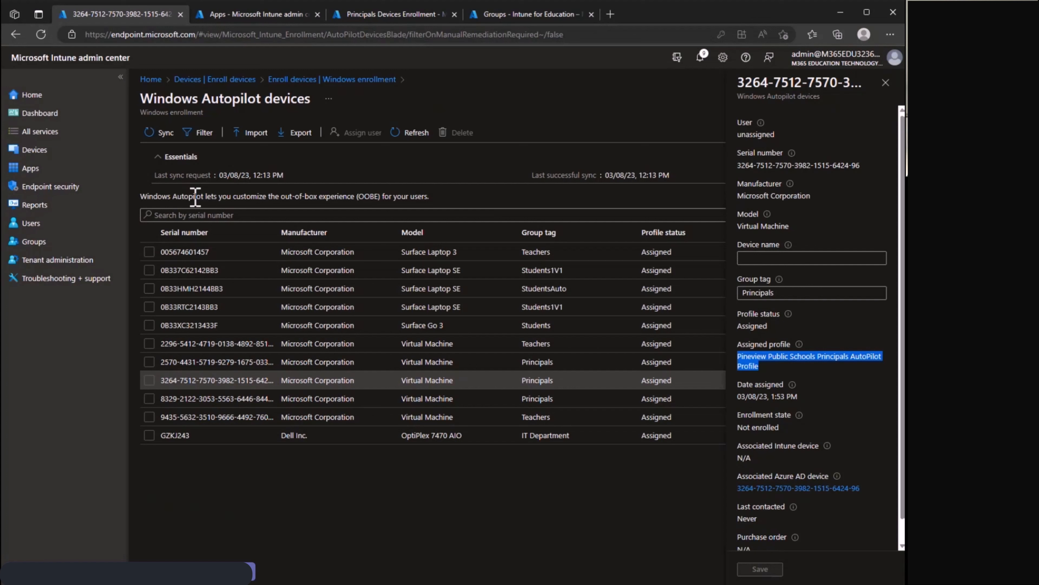
Open the properties of the Pineview Public Schools Default Enrollment Status Page under Windows enrollment.
click(59, 153)
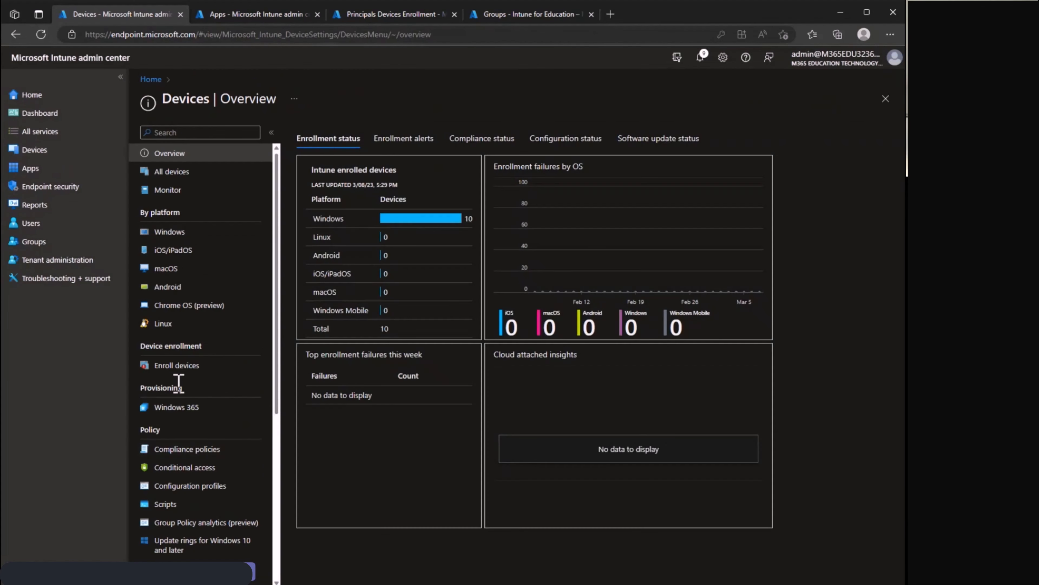
click(172, 366)
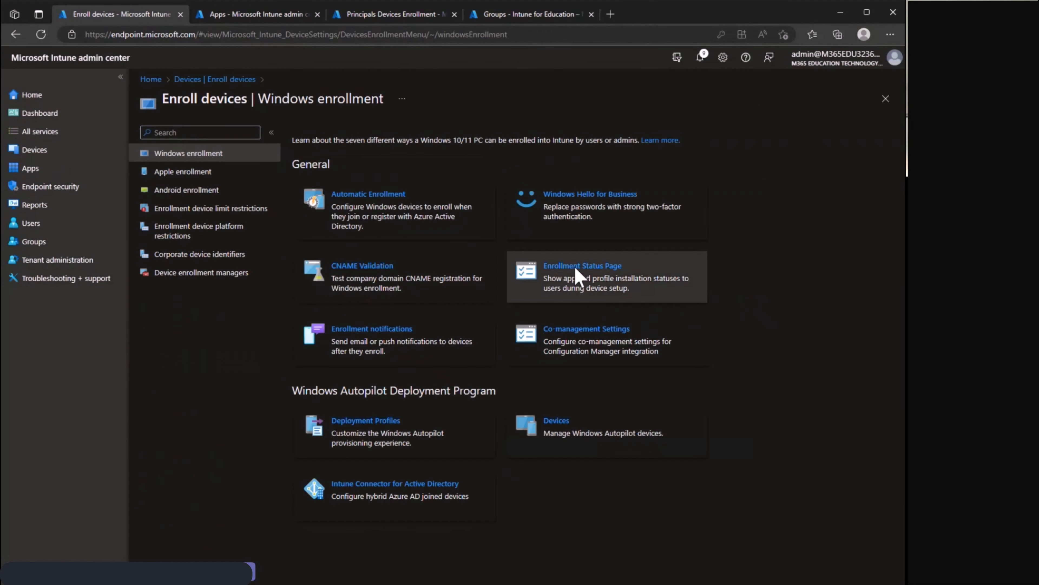
click(578, 277)
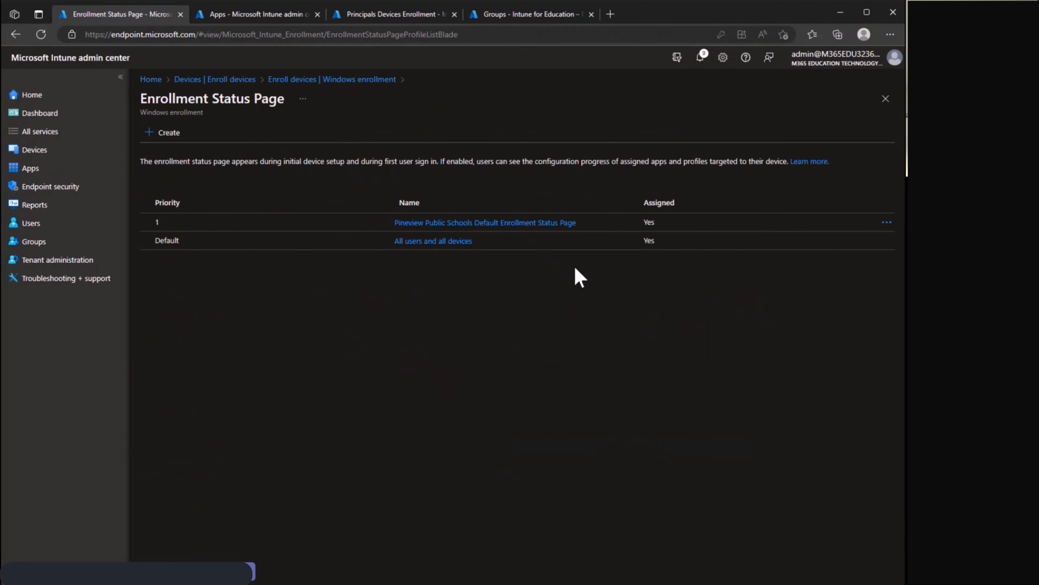
click(507, 223)
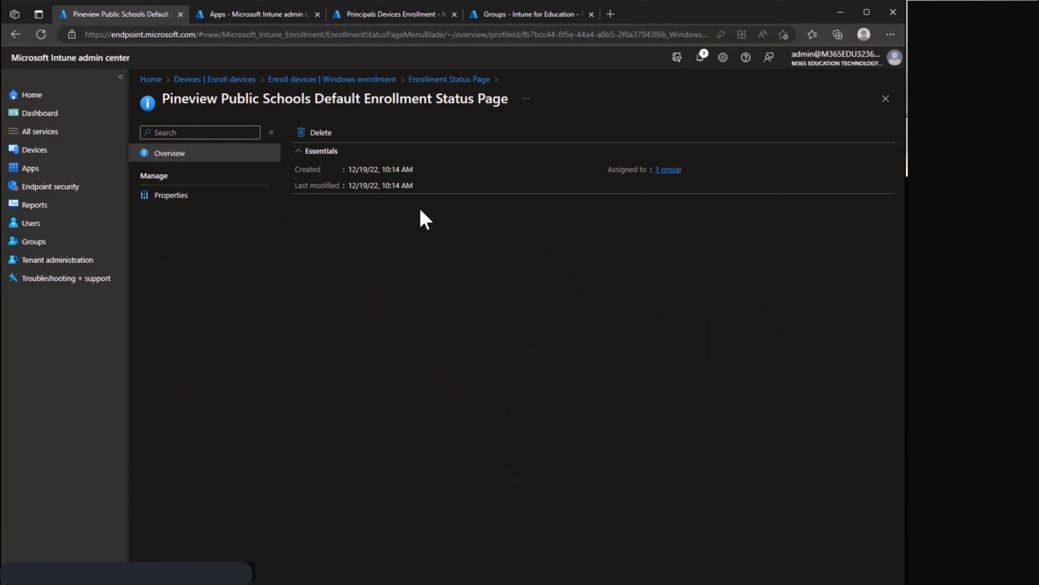
click(247, 200)
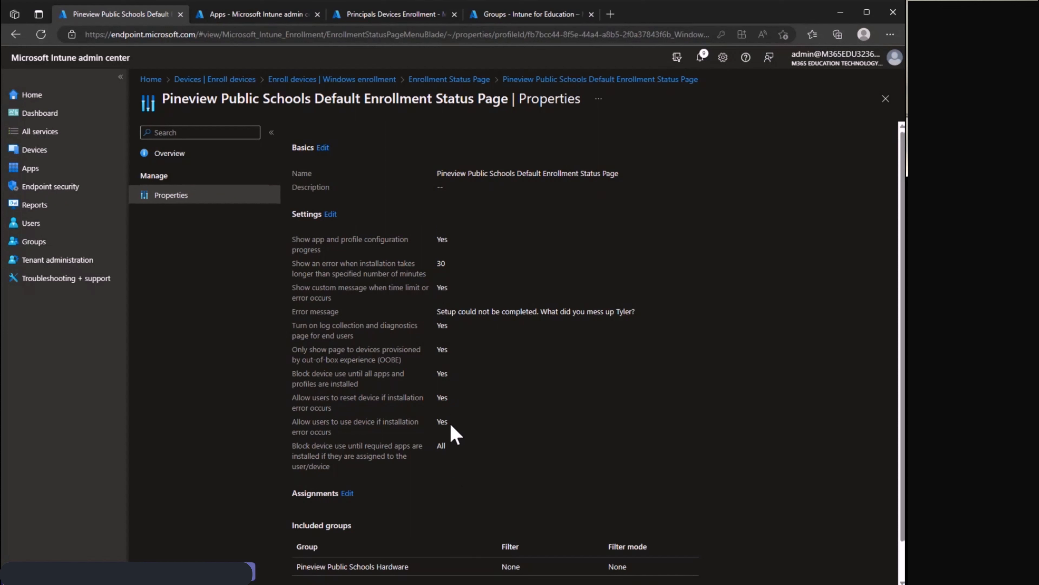
Examine the enrollment status page settings for using a device after installation errors and blocking use until required apps are installed.
drag(452, 426, 285, 422)
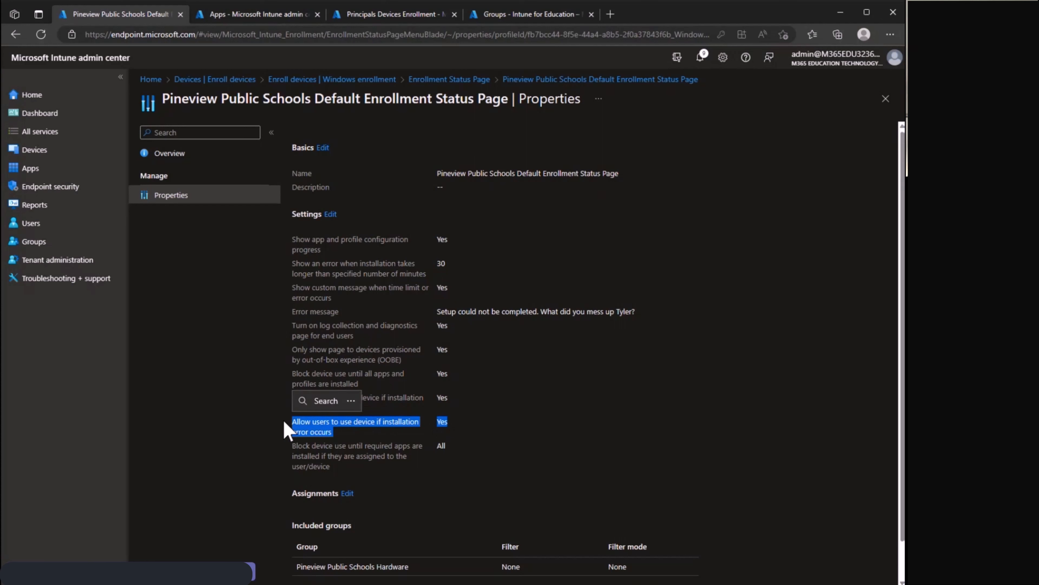
click(360, 426)
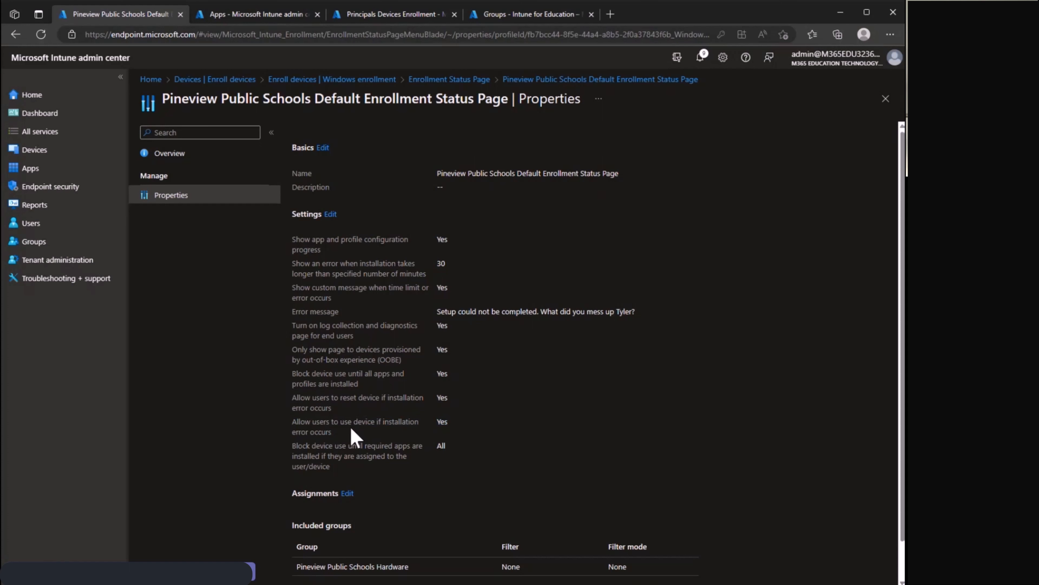
drag(352, 466, 292, 448)
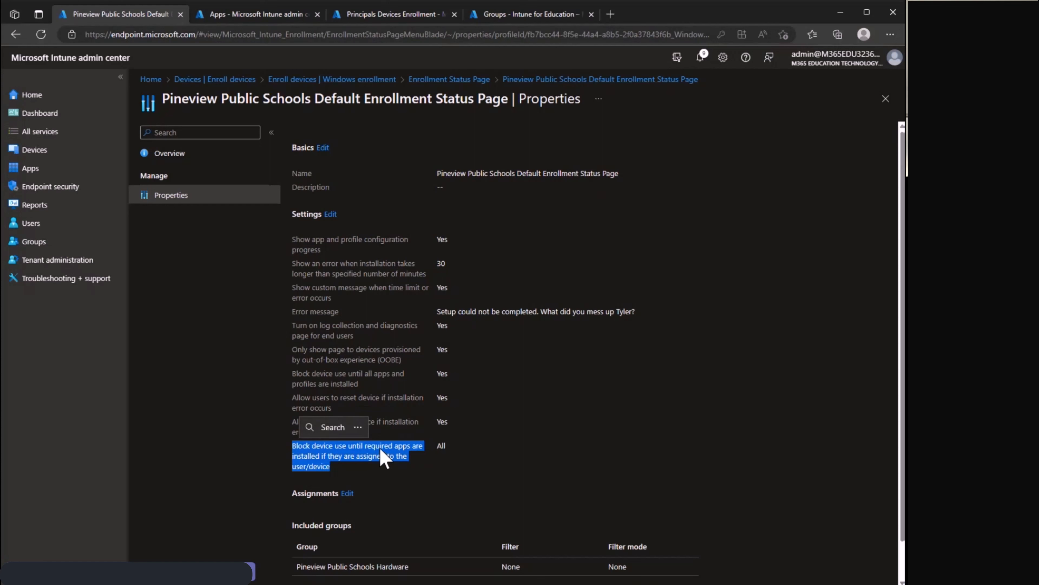
click(424, 419)
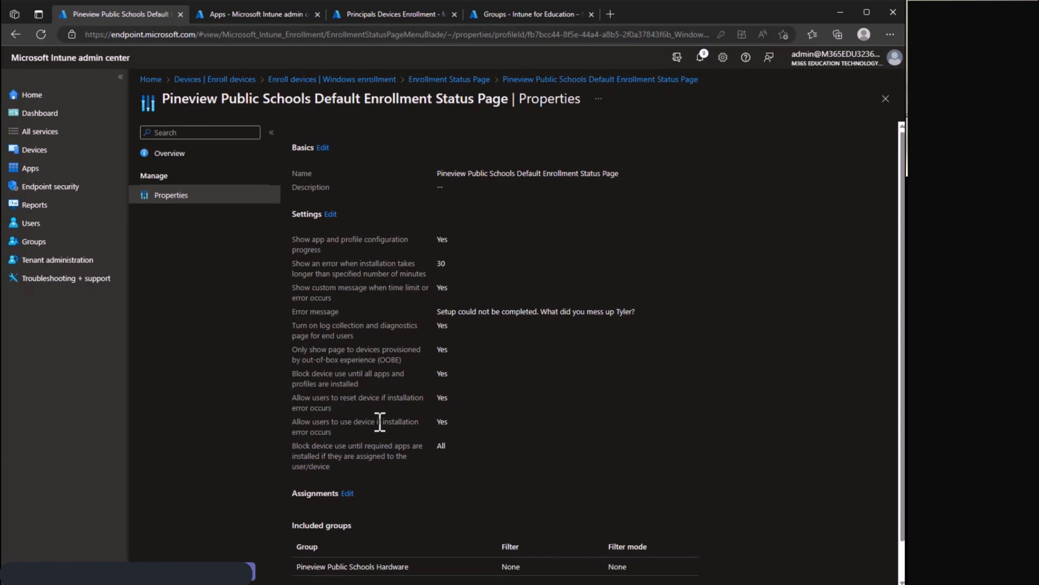
drag(333, 432, 292, 426)
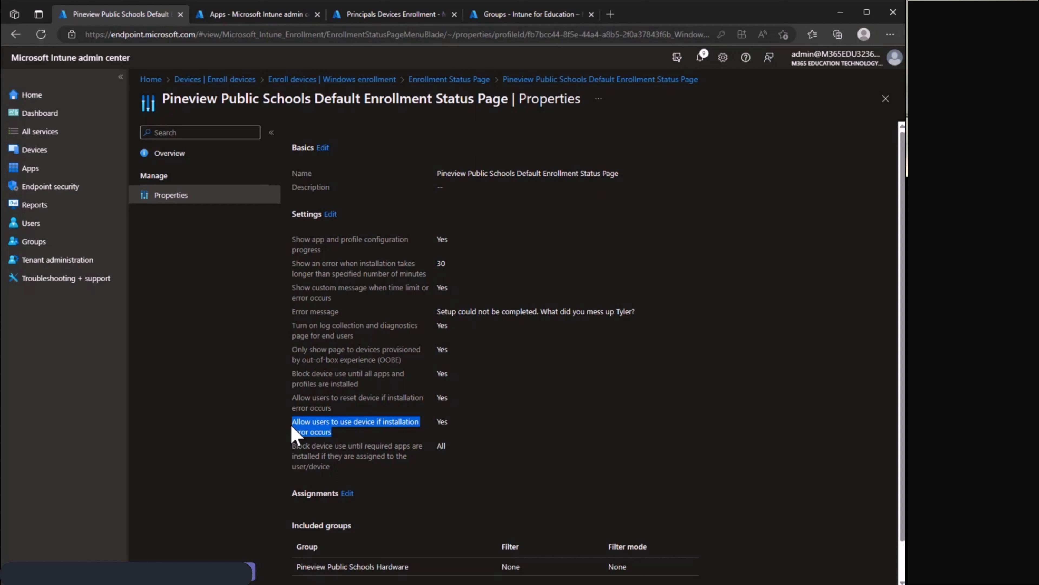
click(360, 432)
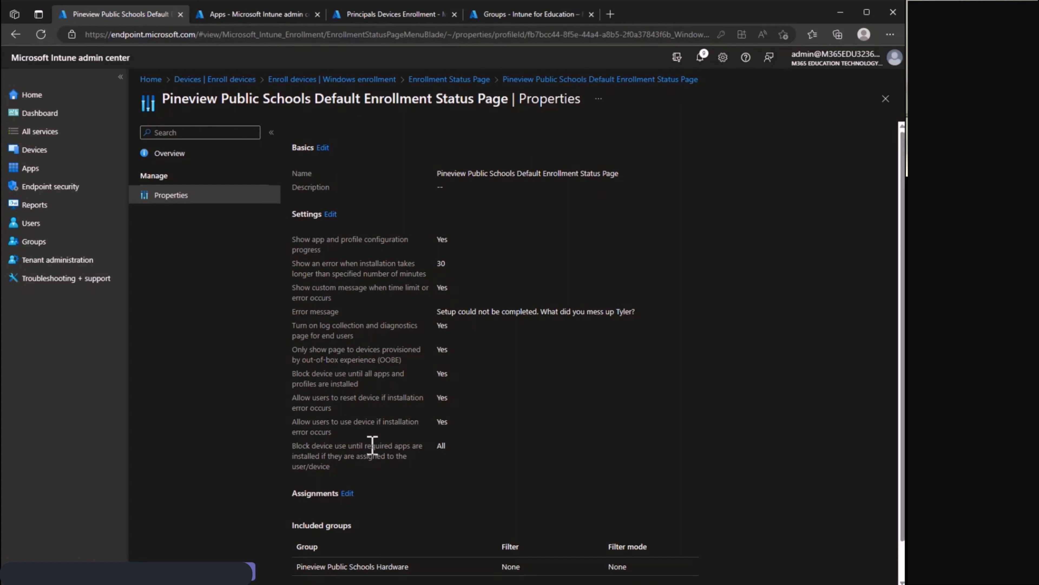
drag(340, 433, 289, 428)
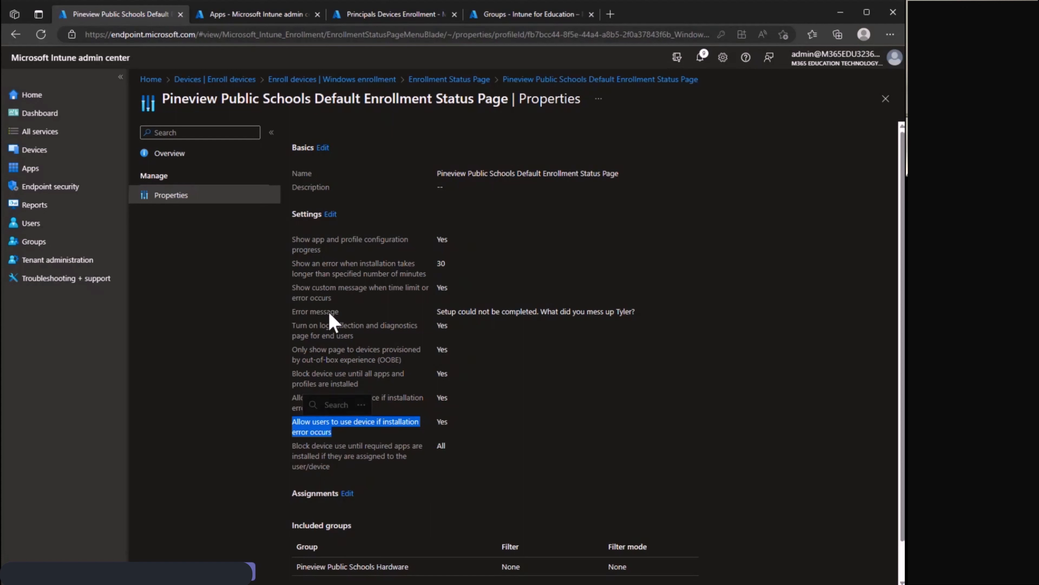
Examine the custom error message setting of the default enrollment status page.
drag(292, 311, 340, 313)
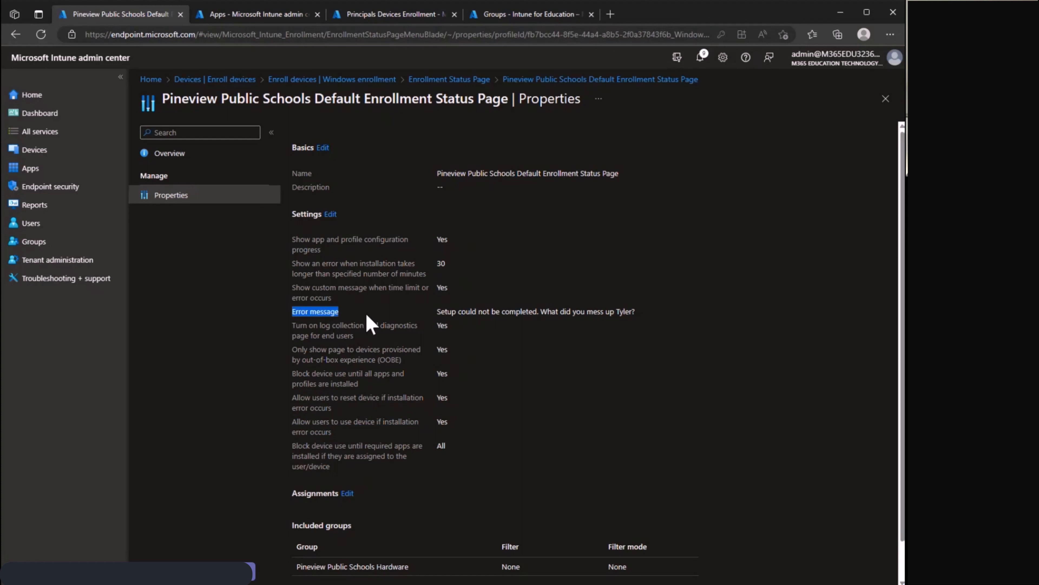
click(557, 318)
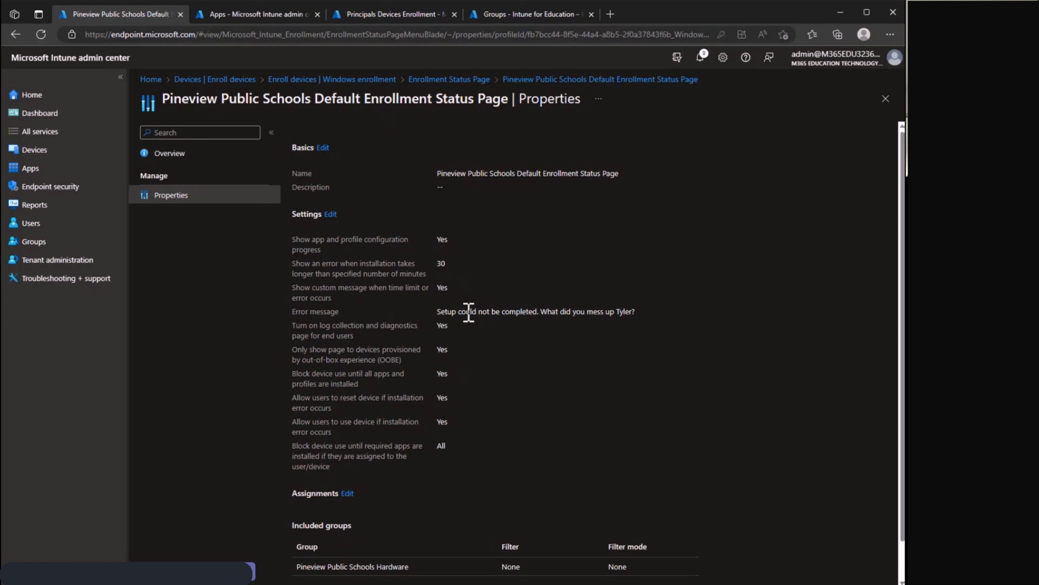
drag(436, 312, 641, 311)
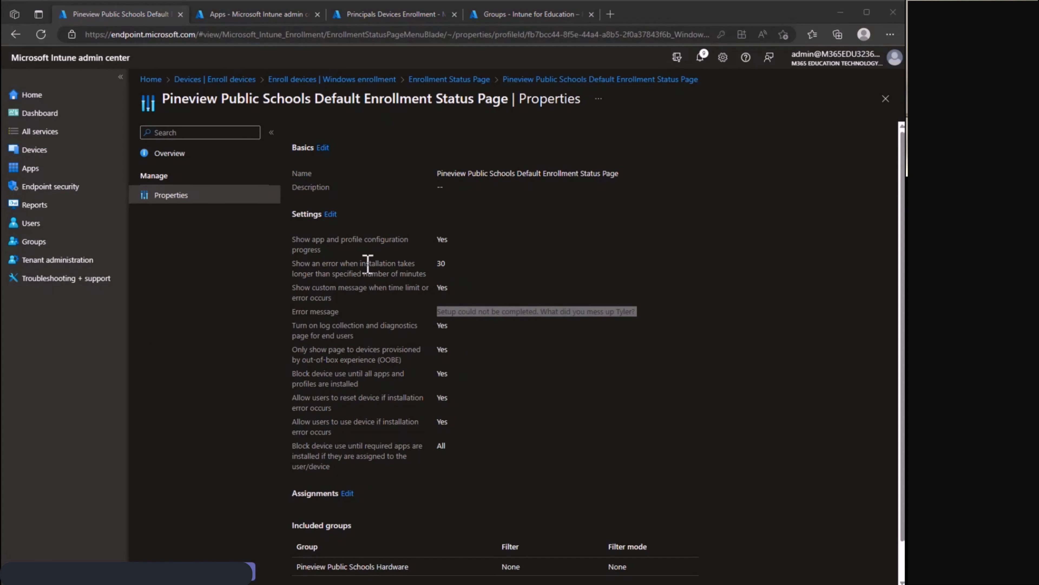
Return to the group hierarchy in Intune for Education and the apps list in the Intune admin center.
click(507, 17)
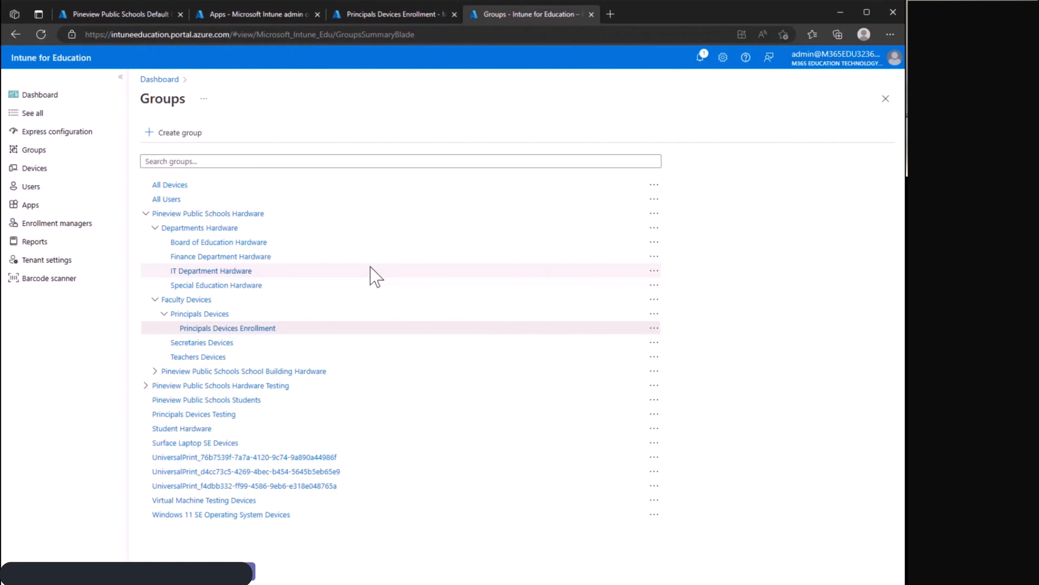
click(257, 14)
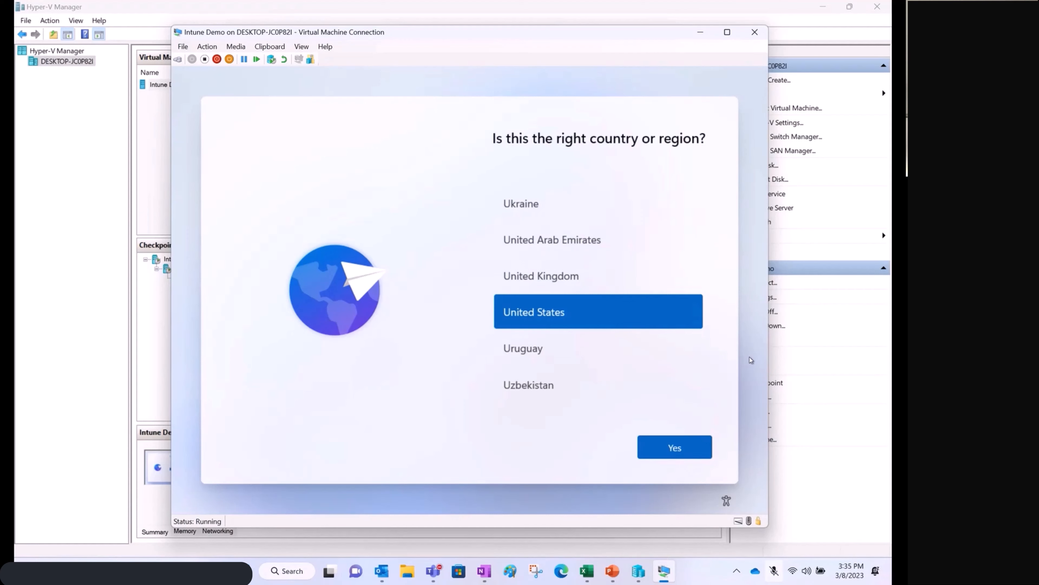
In the Intune Demo virtual machine's Windows setup, accept United States and the US keyboard layout, and skip a second layout.
click(676, 448)
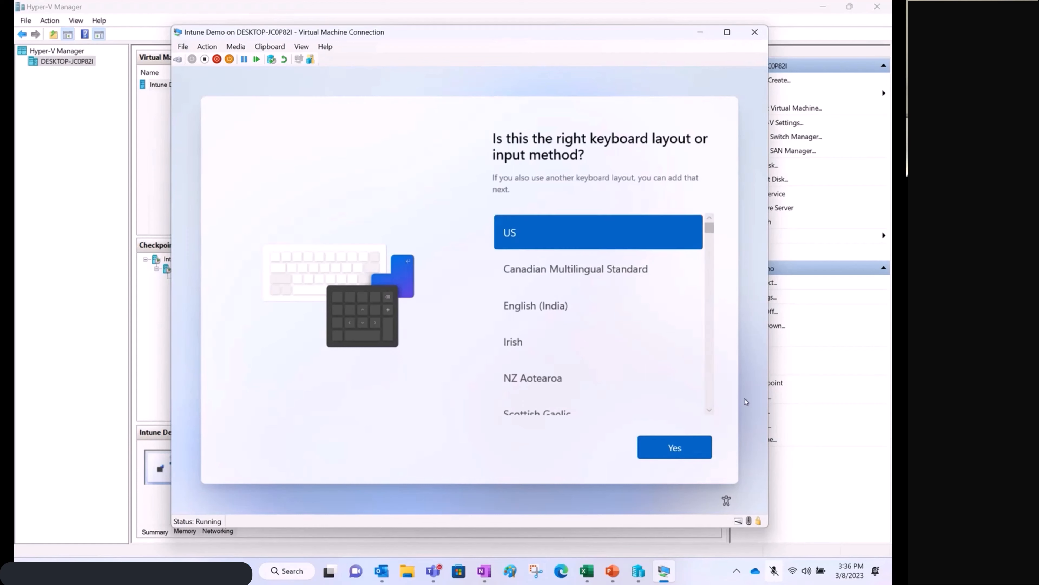
click(691, 456)
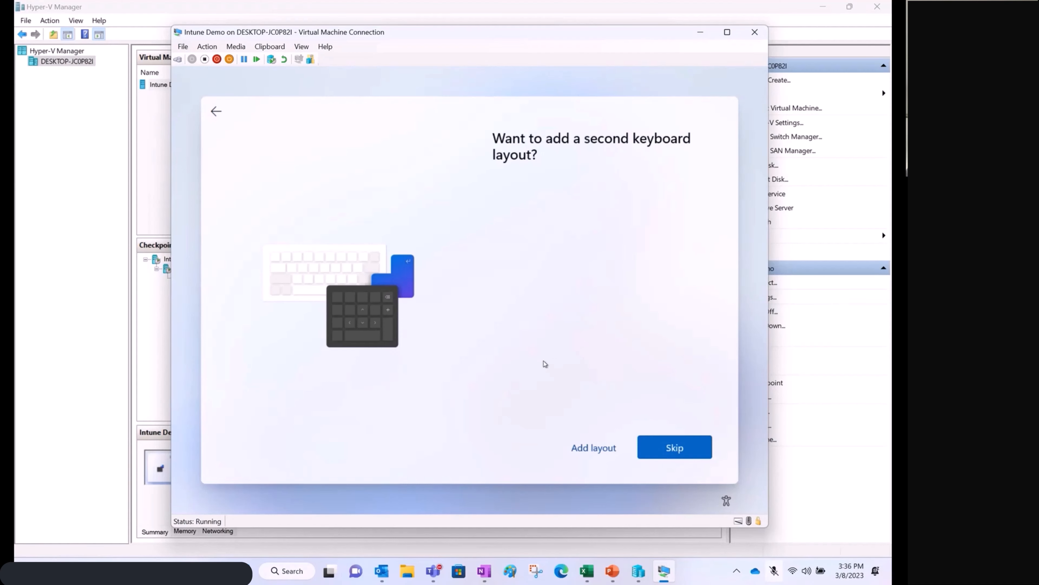
click(670, 449)
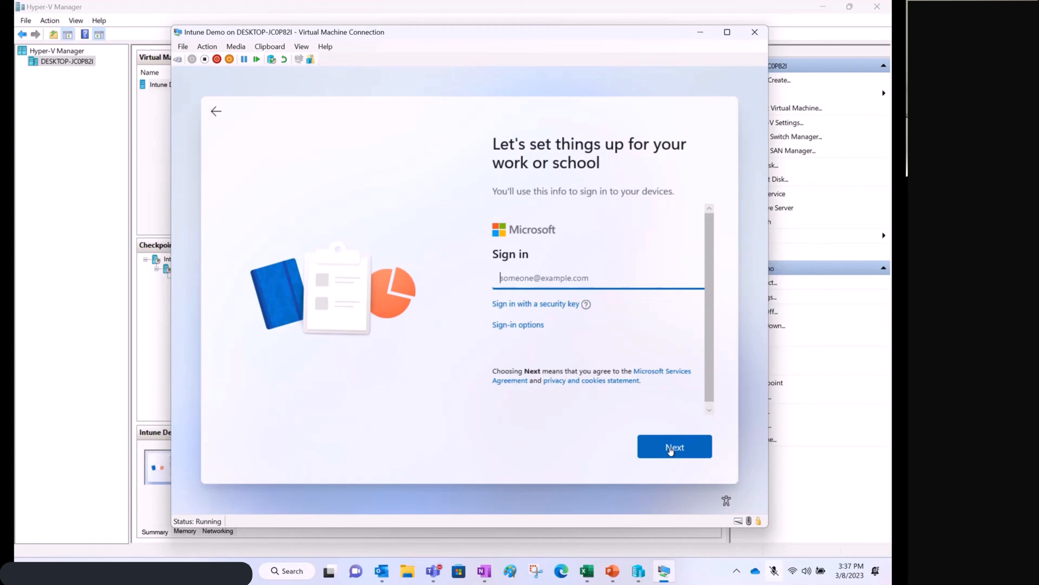
text(Debra)
key(BackSpace)
key(BackSpace)
key(BackSpace)
key(BackSpace)
key(BackSpace)
View the alternative sign-in options for the work or school account and return to the sign-in form.
click(525, 328)
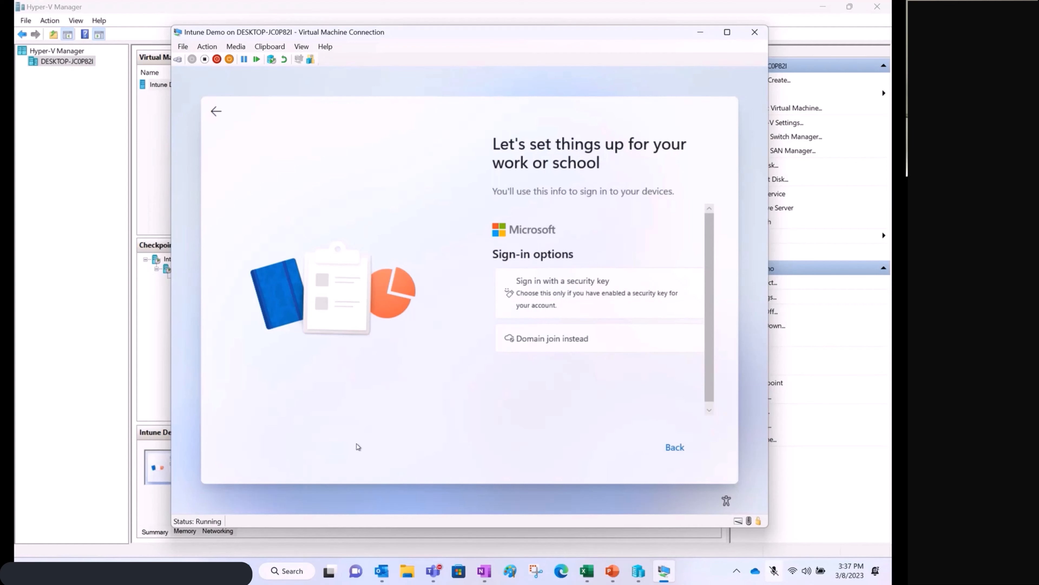
click(677, 448)
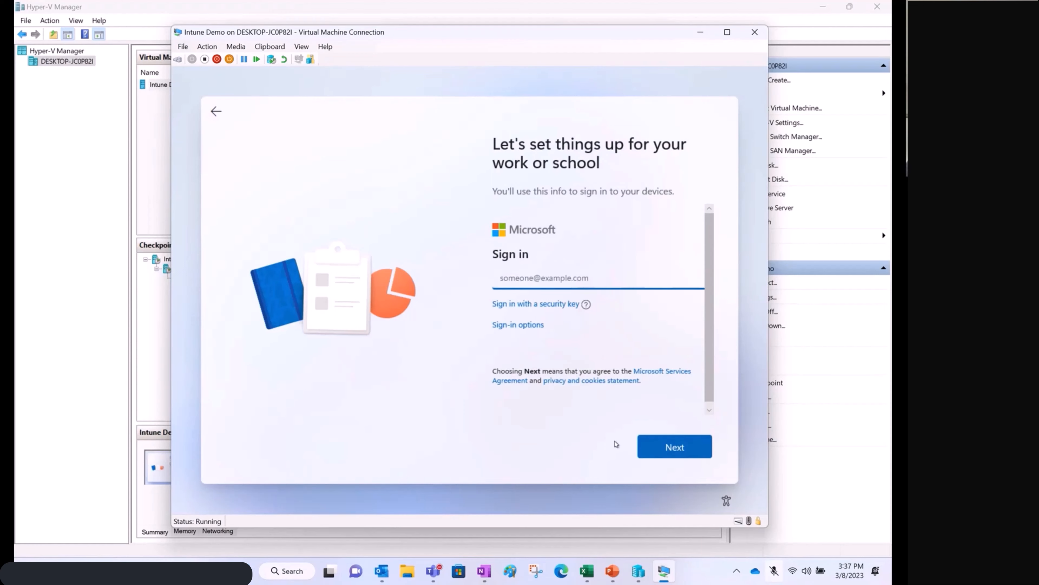
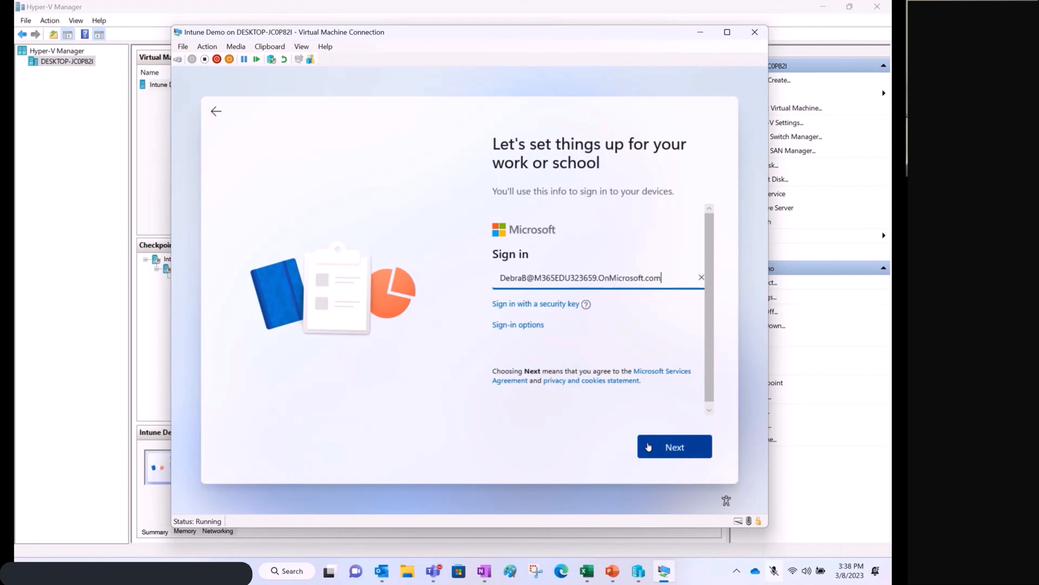
Submit the sign-in name, enter the account password and sign in to the work or school setup.
click(666, 455)
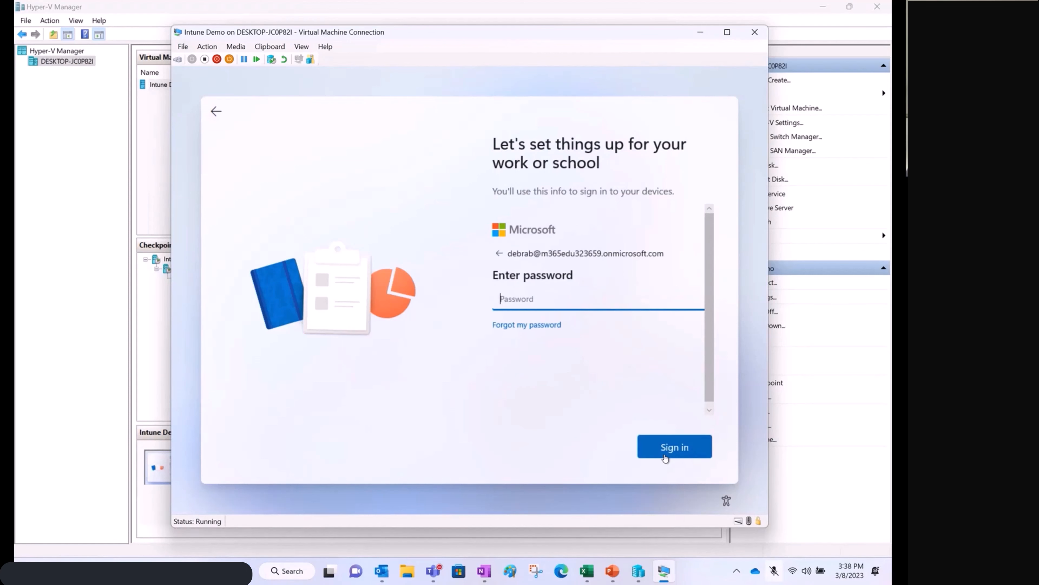
text(••••)
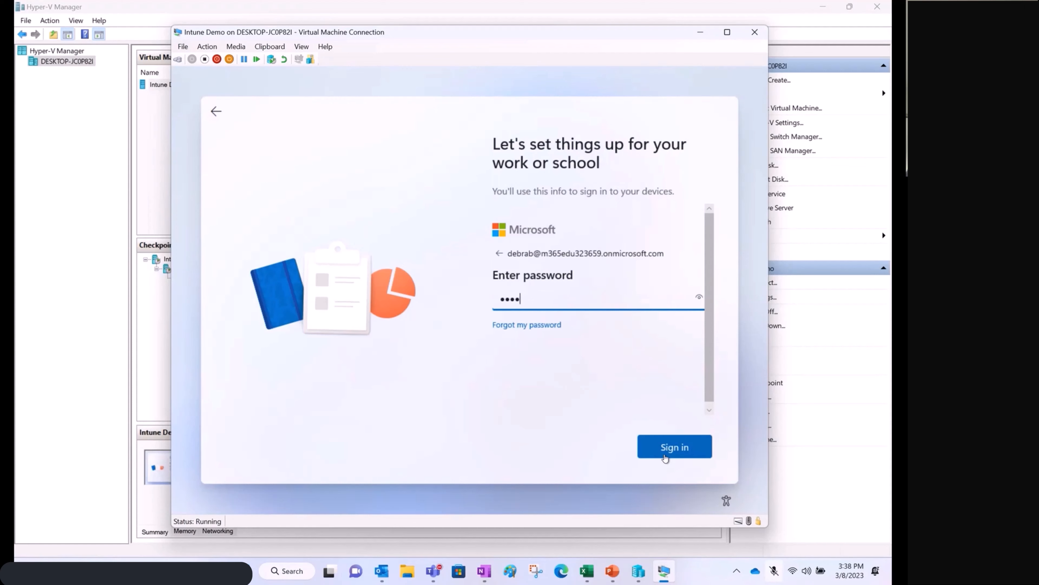
text(•••••)
click(665, 457)
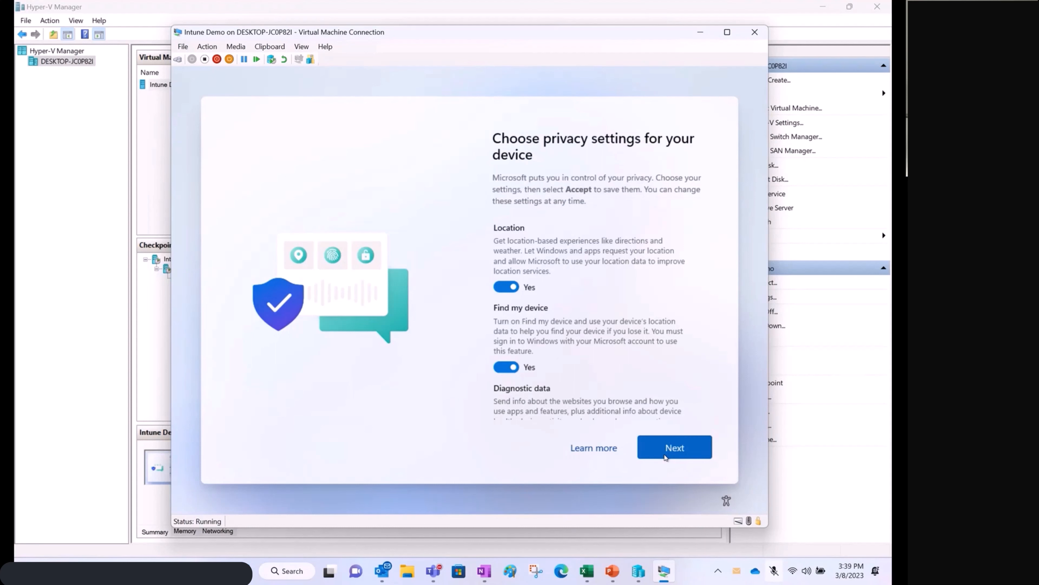
Review the device privacy settings down to Advertising ID and accept the default choices.
click(665, 455)
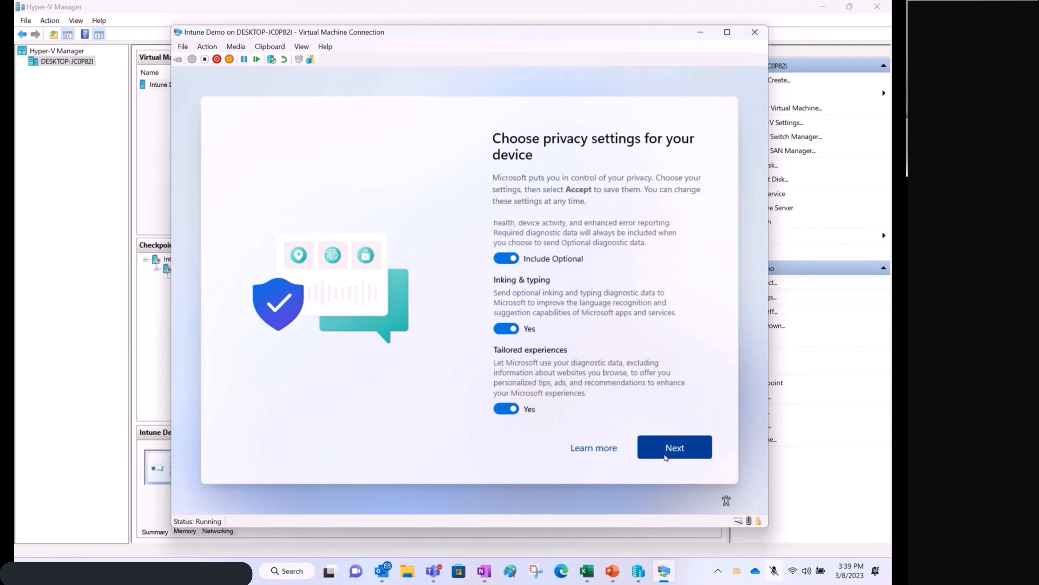
click(665, 457)
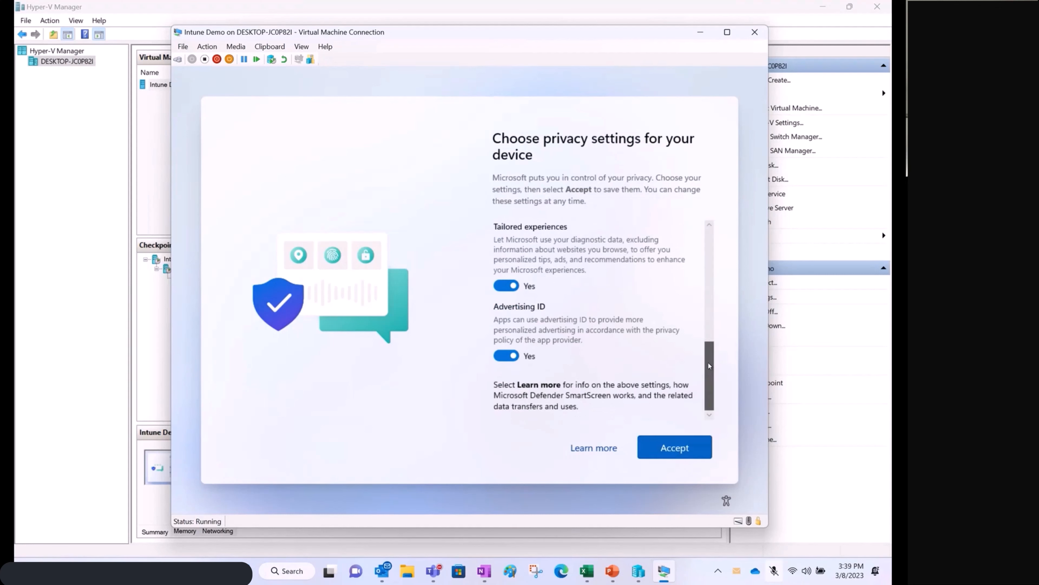
mouse_move(708, 362)
mouse_down()
mouse_move(712, 270)
mouse_move(710, 342)
mouse_up()
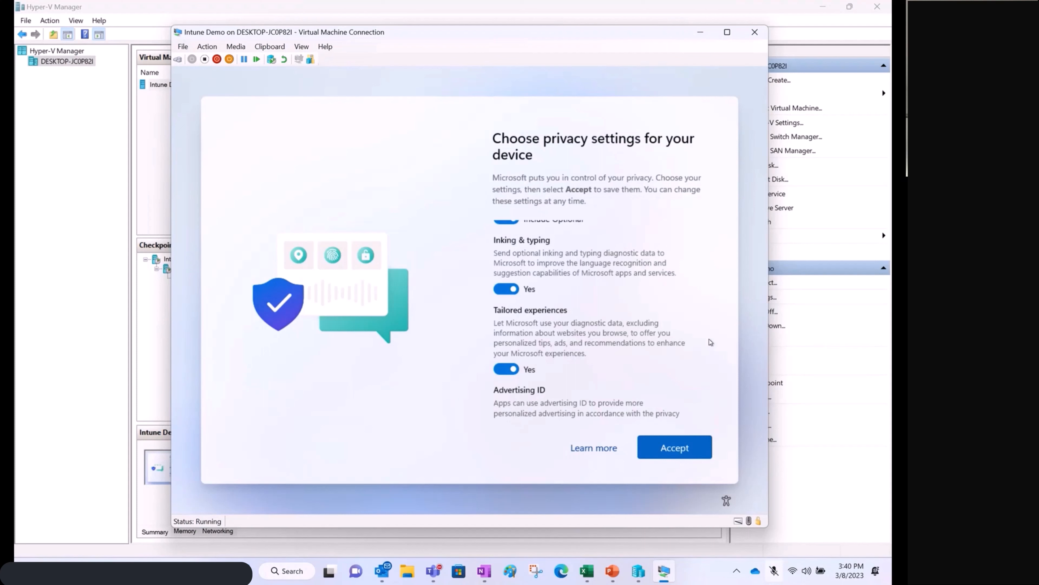
click(670, 458)
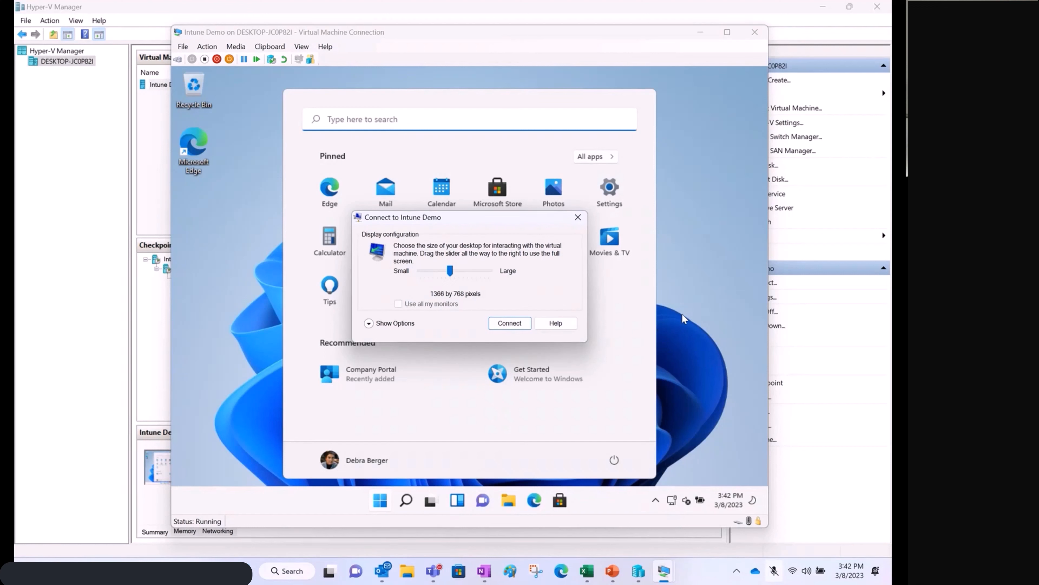
Connect to the Intune Demo virtual machine at full-screen display size and sign in with the account password.
drag(450, 270, 519, 279)
click(510, 324)
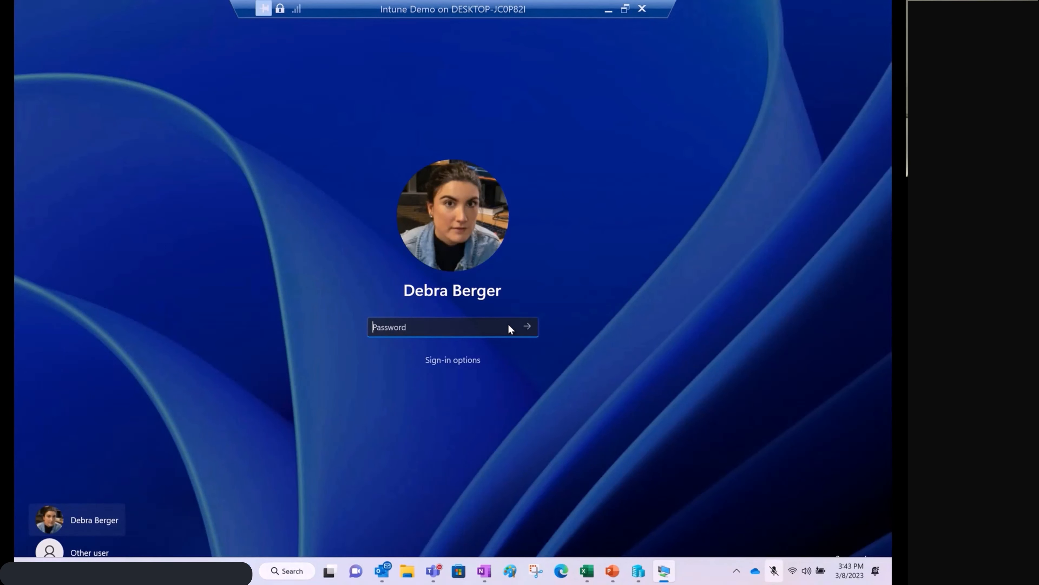
text(•••••••••)
key(Return)
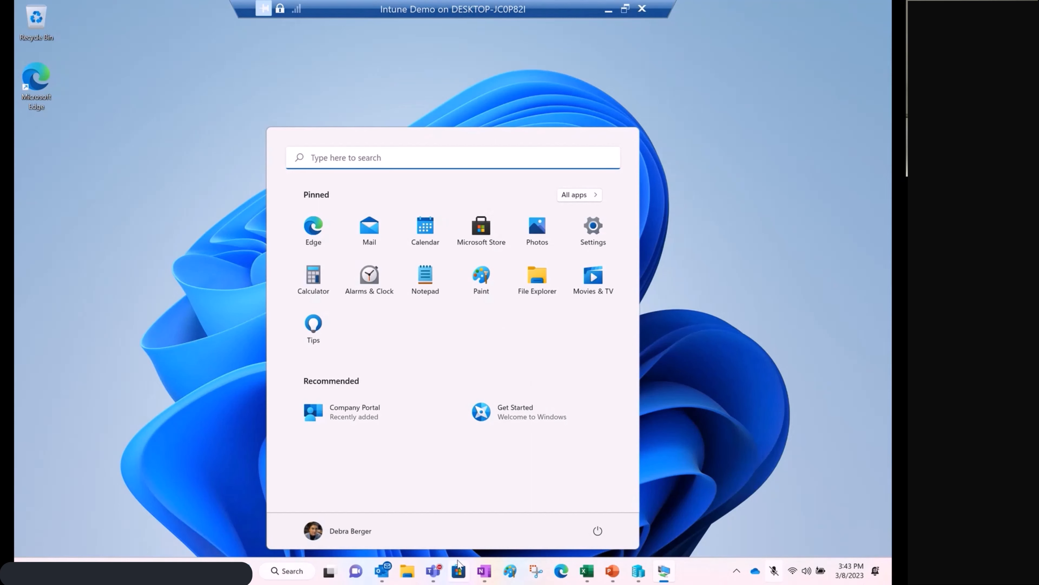
Close the virtual machine's Start menu, switch to the Microsoft Teams meeting window and stop sharing the screen.
mouse_move(437, 575)
mouse_move(593, 484)
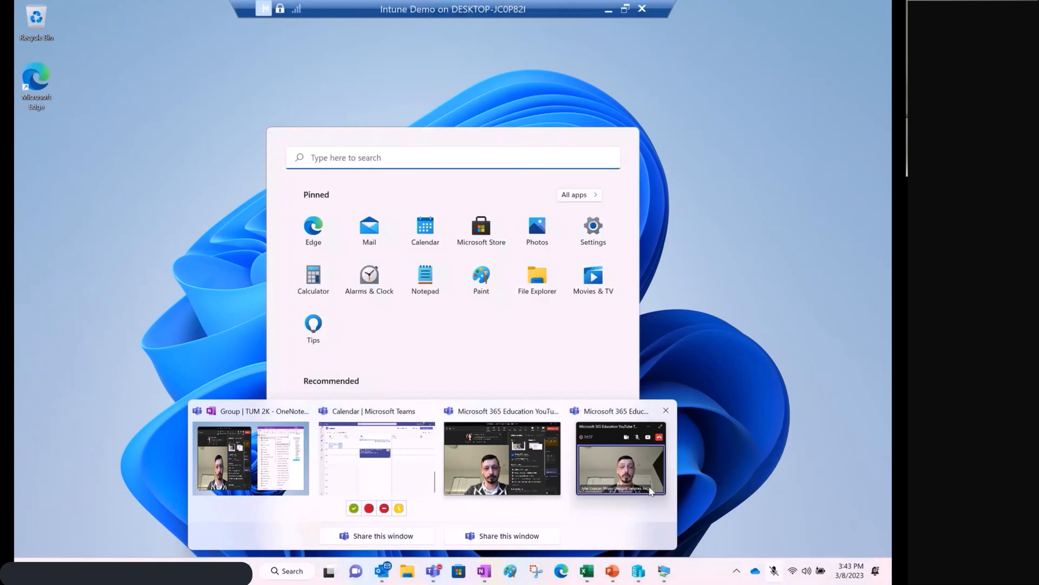
mouse_move(619, 474)
click(808, 458)
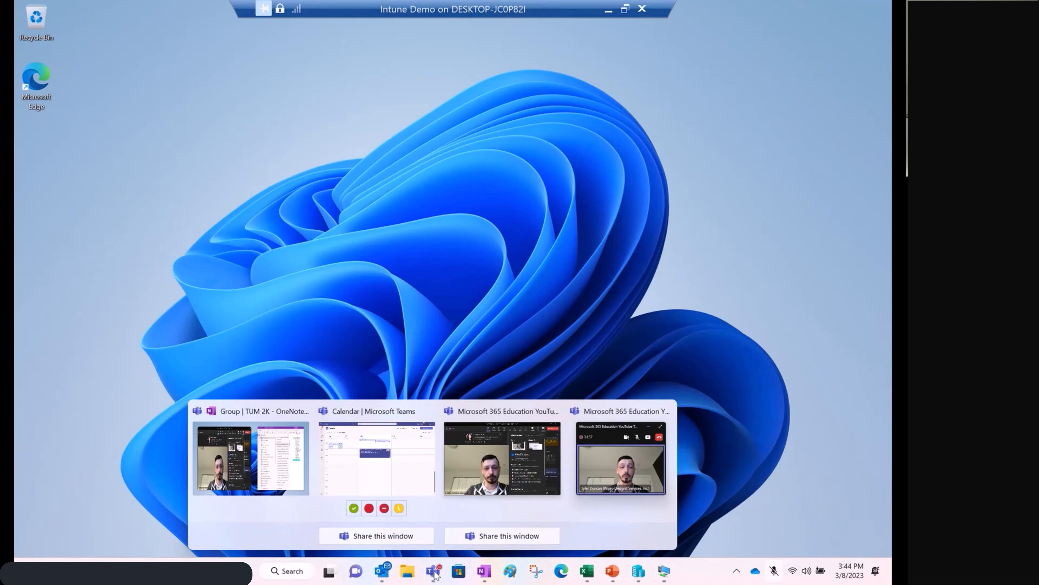
click(479, 485)
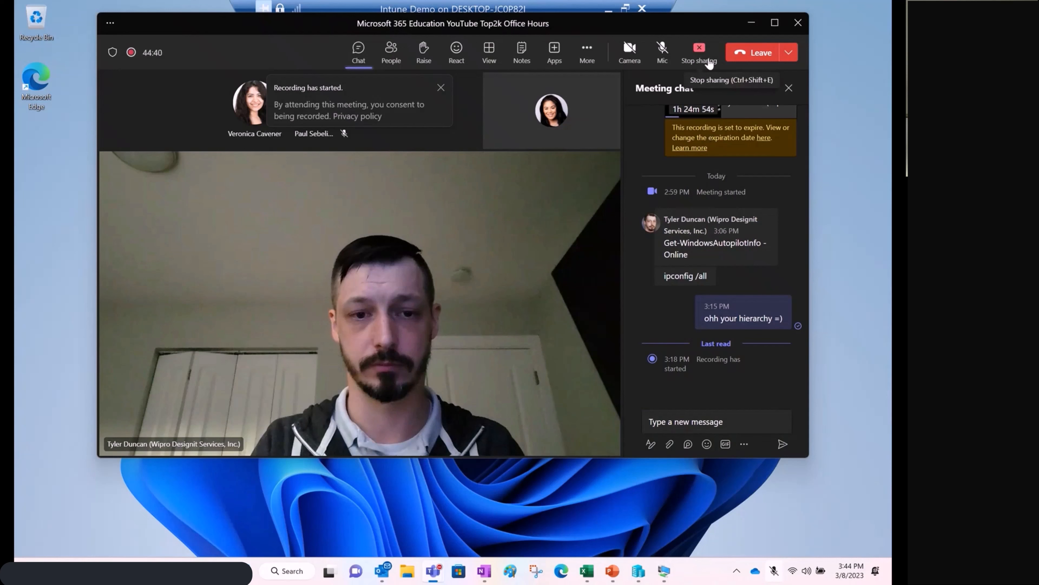
click(700, 52)
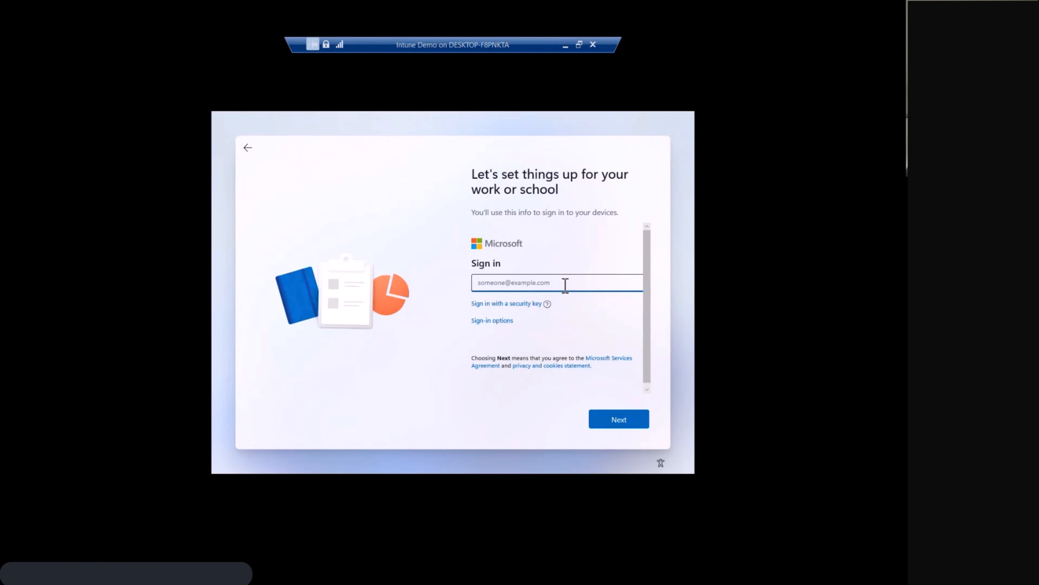
In the other Intune Demo virtual machine's work or school setup, enter and submit the account's full e-mail address.
key(Return)
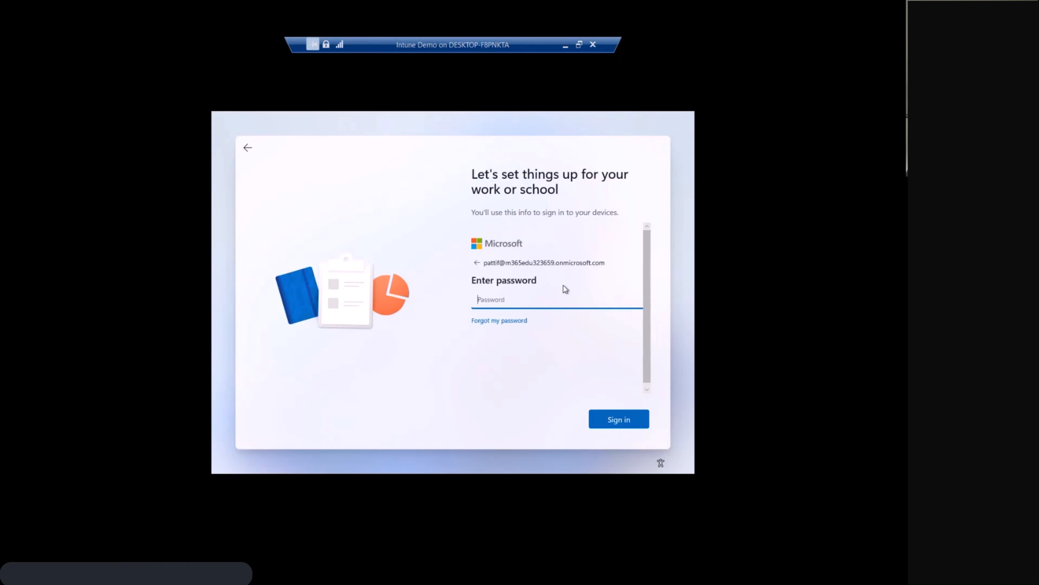
Try to sign in to the work or school setup with the account password.
text(•••••••••)
key(Return)
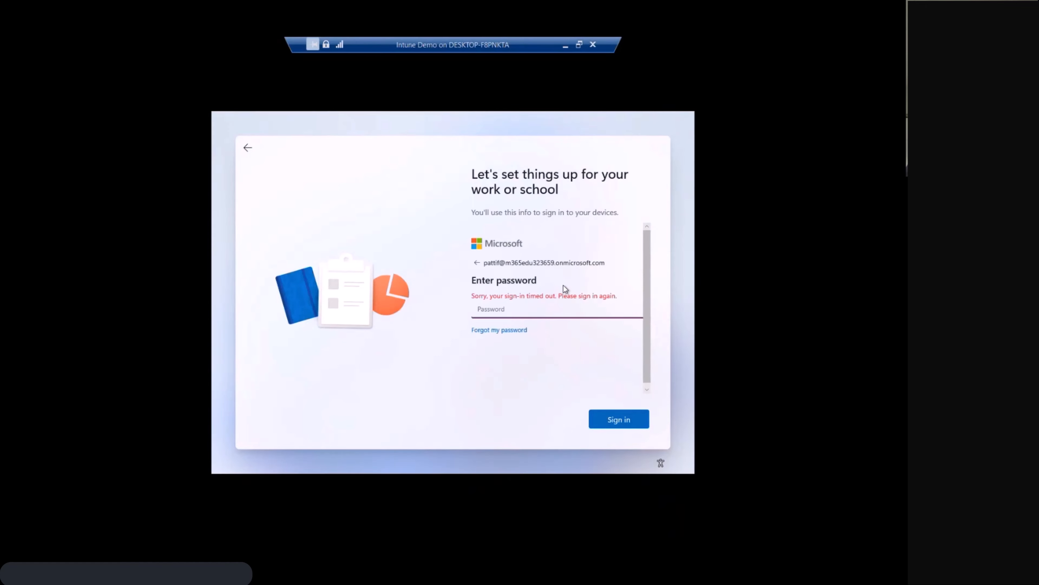
Enter the account password again and submit the work or school sign-in.
text(••••••••••)
click(618, 422)
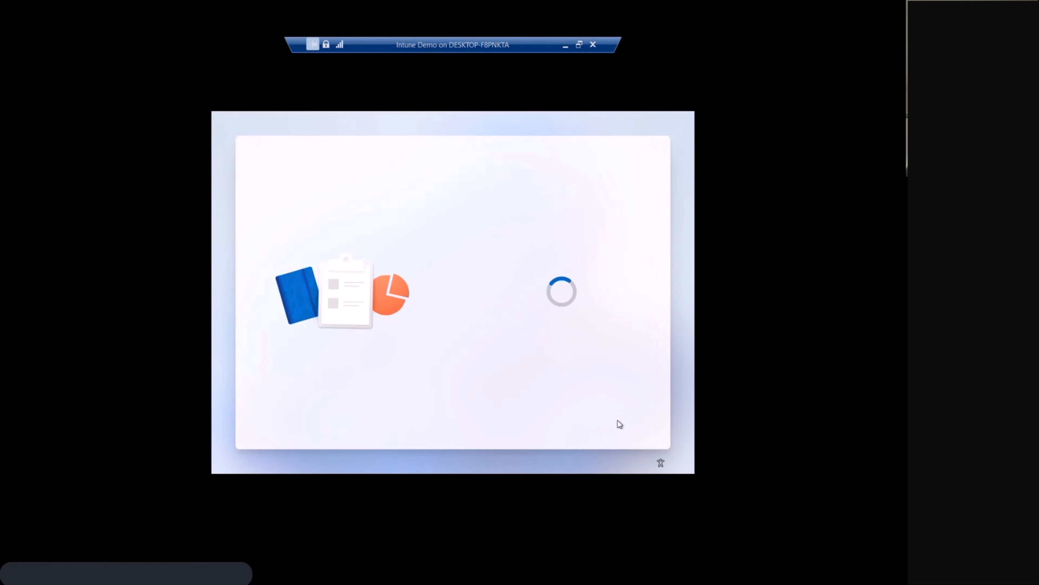
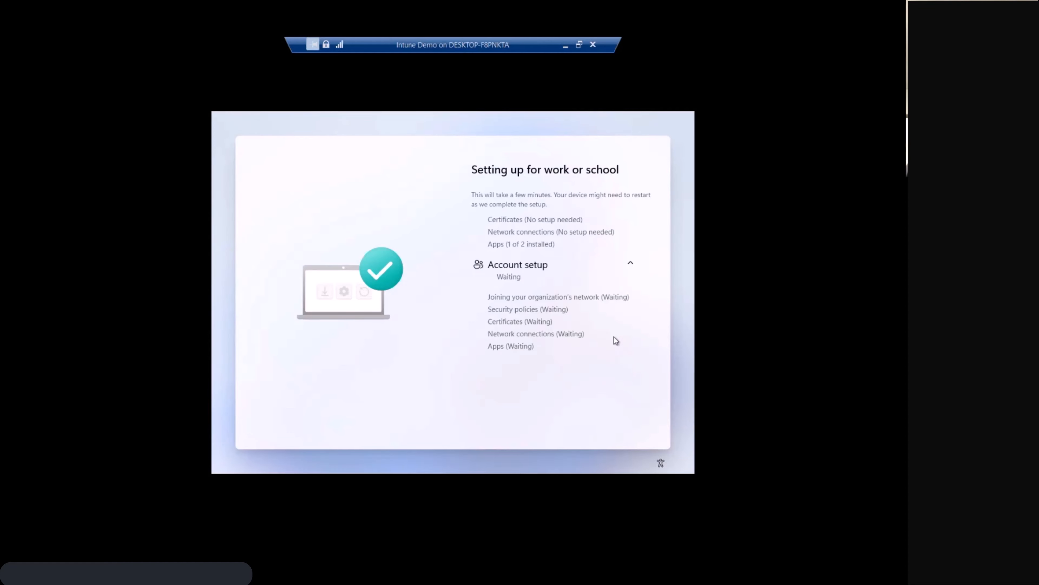
Take the Intune Demo virtual machine out of full screen and switch to Microsoft Teams.
click(579, 44)
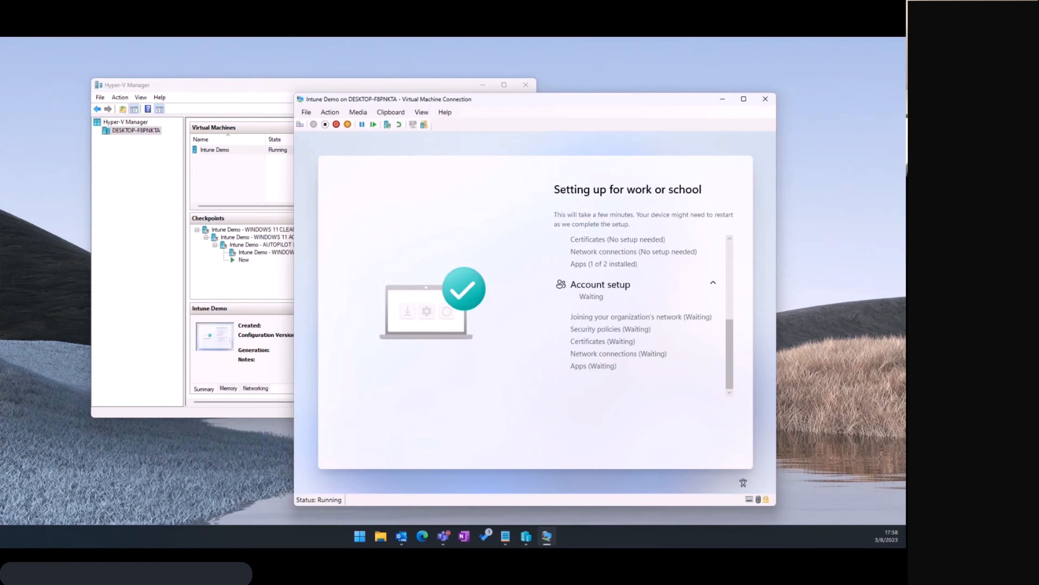
click(447, 541)
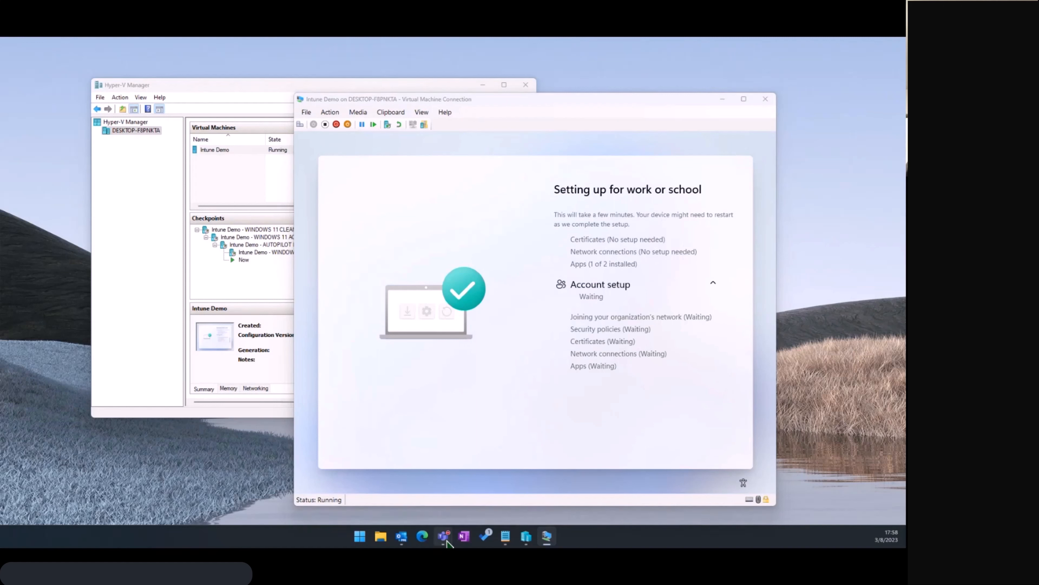
mouse_move(447, 540)
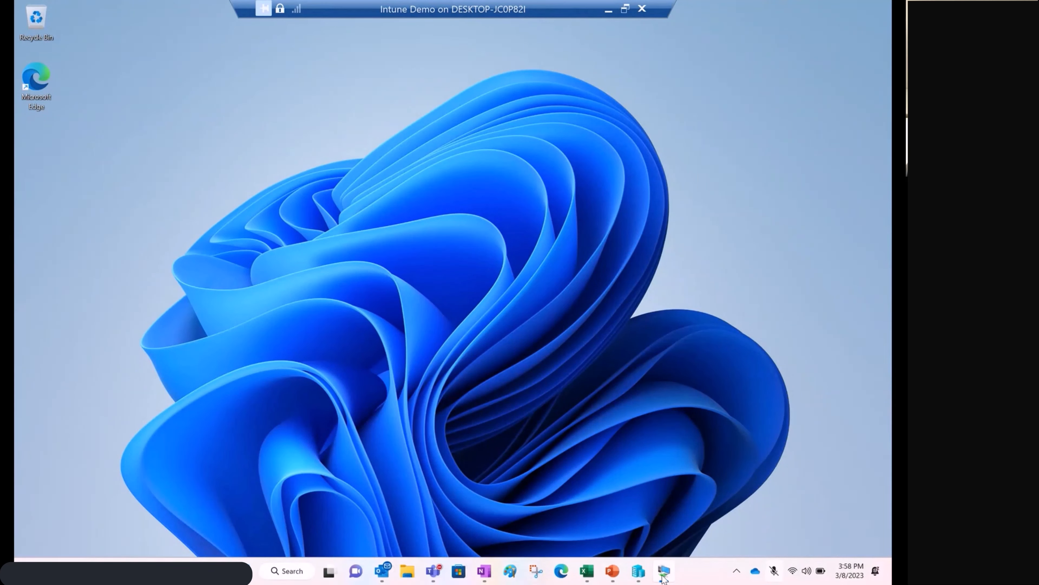
On the other computer, request sharing of the Intune Demo virtual machine window and bring that window to the front.
mouse_move(664, 571)
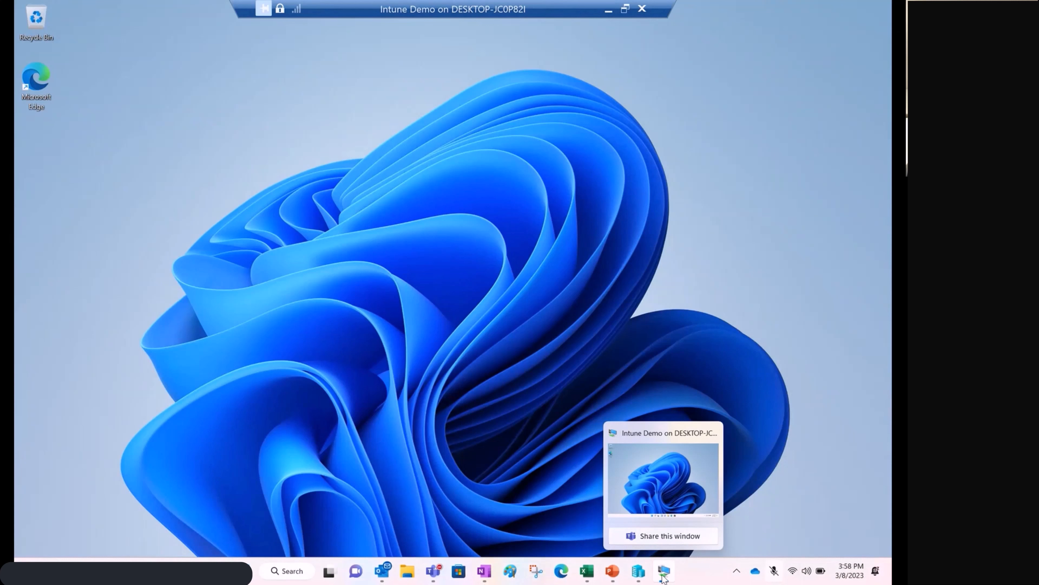
click(662, 535)
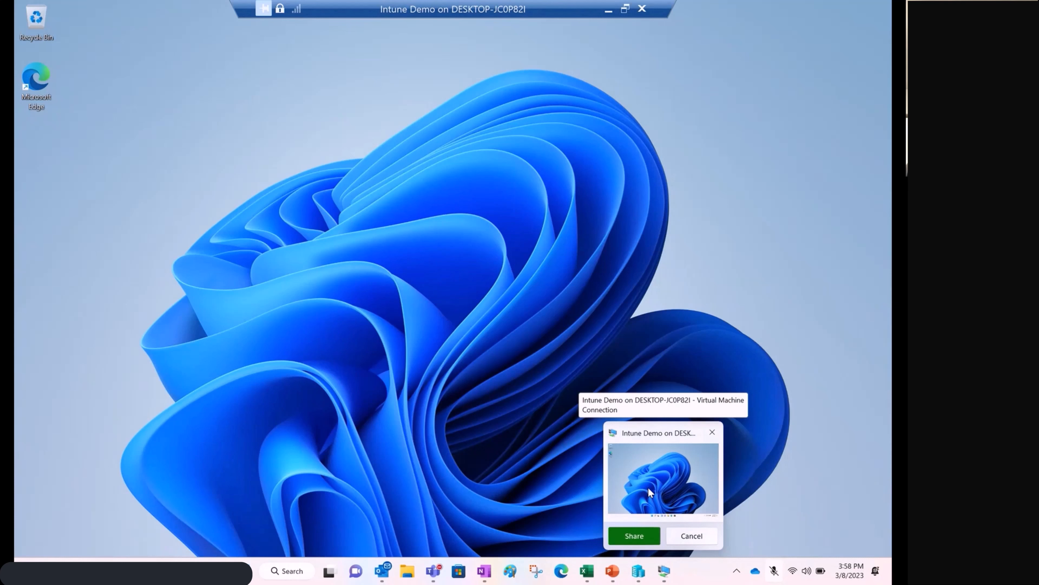
click(644, 495)
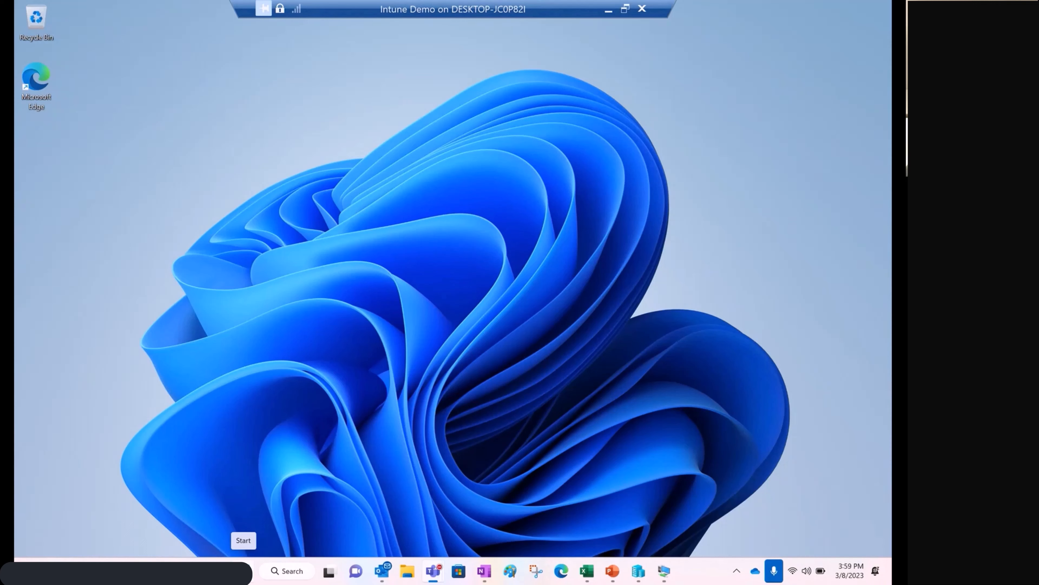
Close the host's Start menu, take the virtual machine window out of full screen, move it, and return it to Full Screen Mode.
key(super)
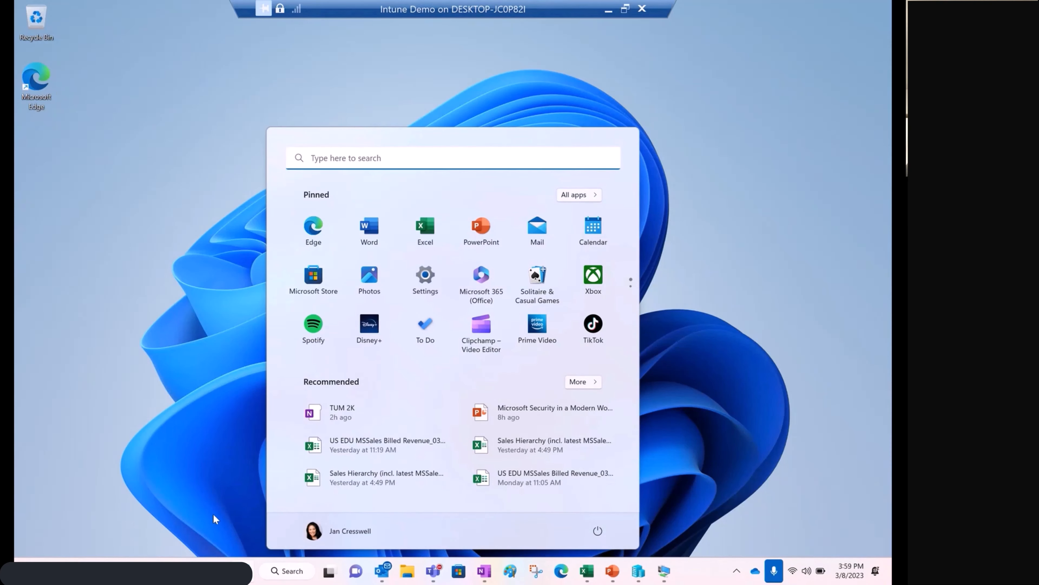
click(205, 466)
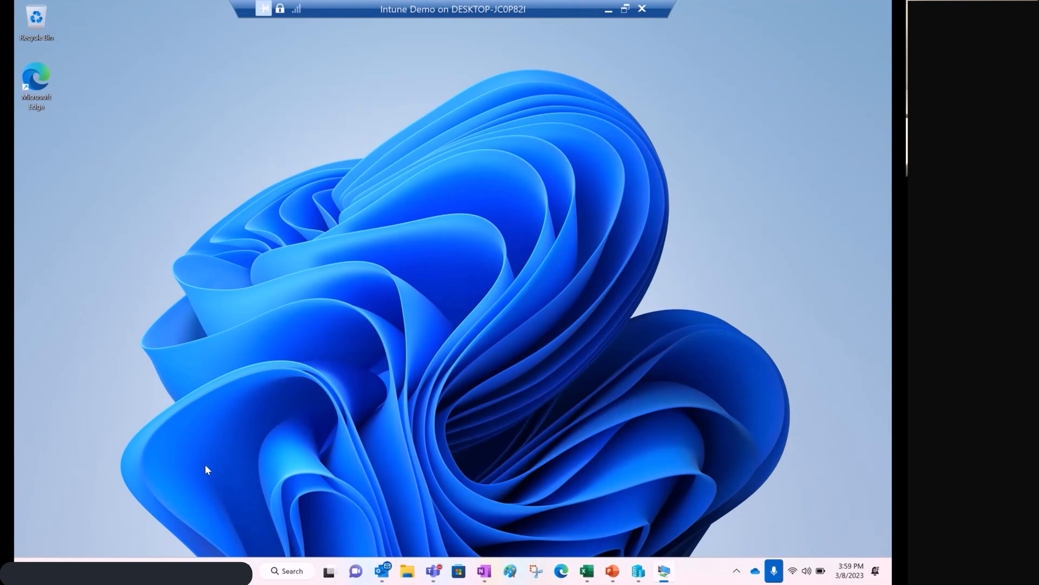
click(625, 9)
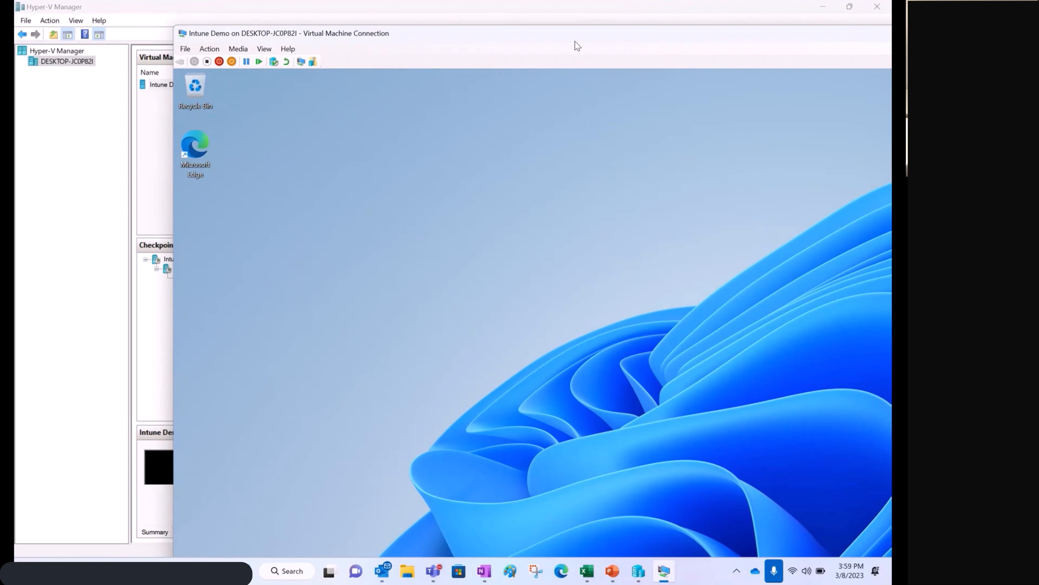
drag(575, 41, 466, 13)
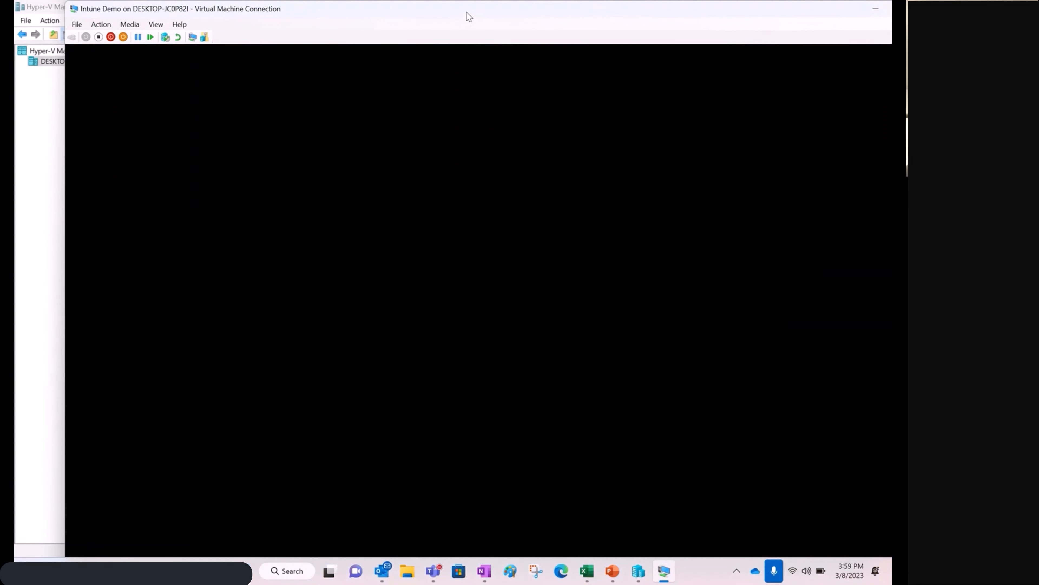
double_click(469, 17)
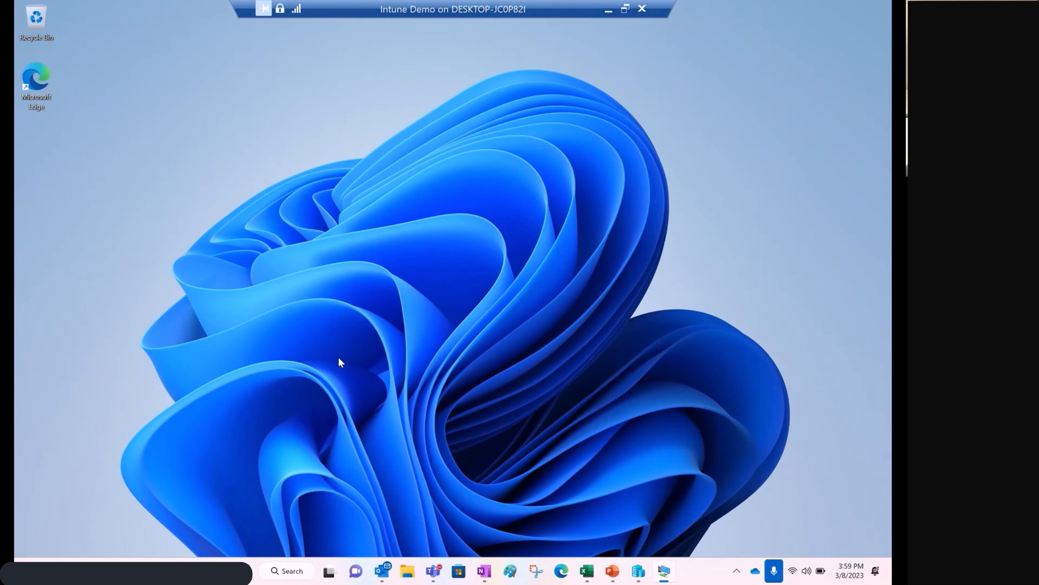
click(625, 9)
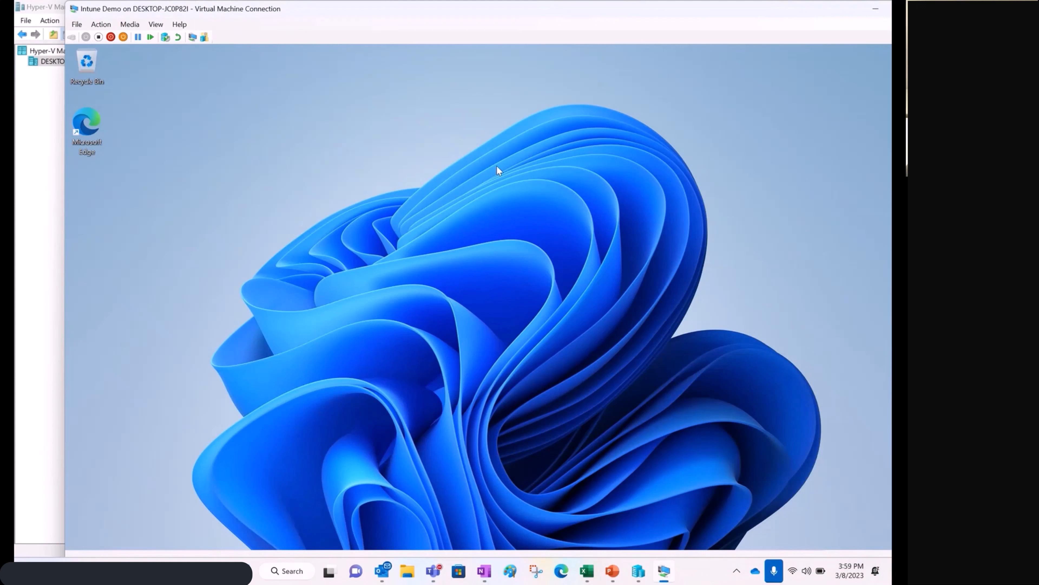
click(156, 25)
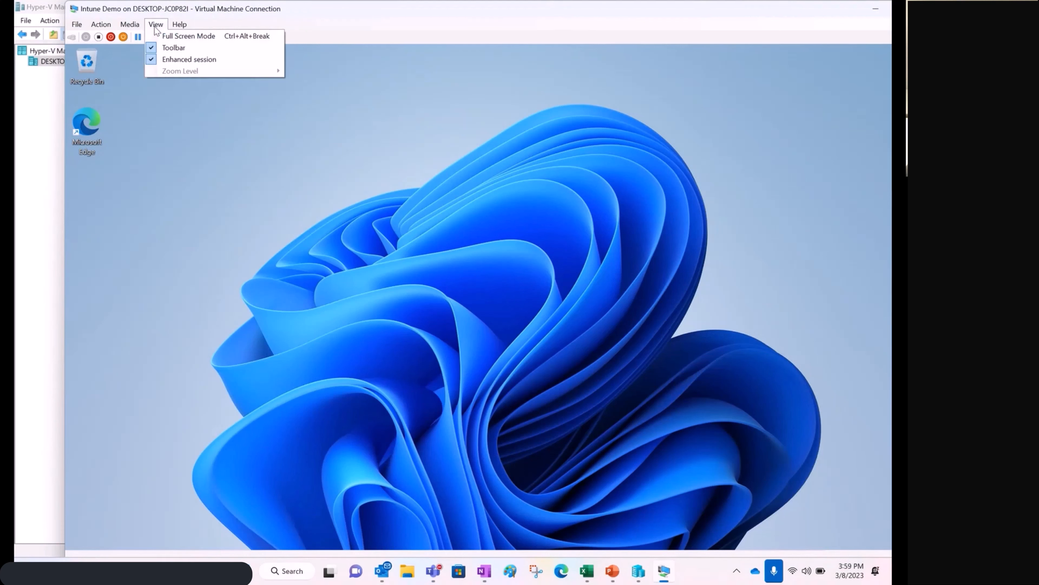
click(200, 40)
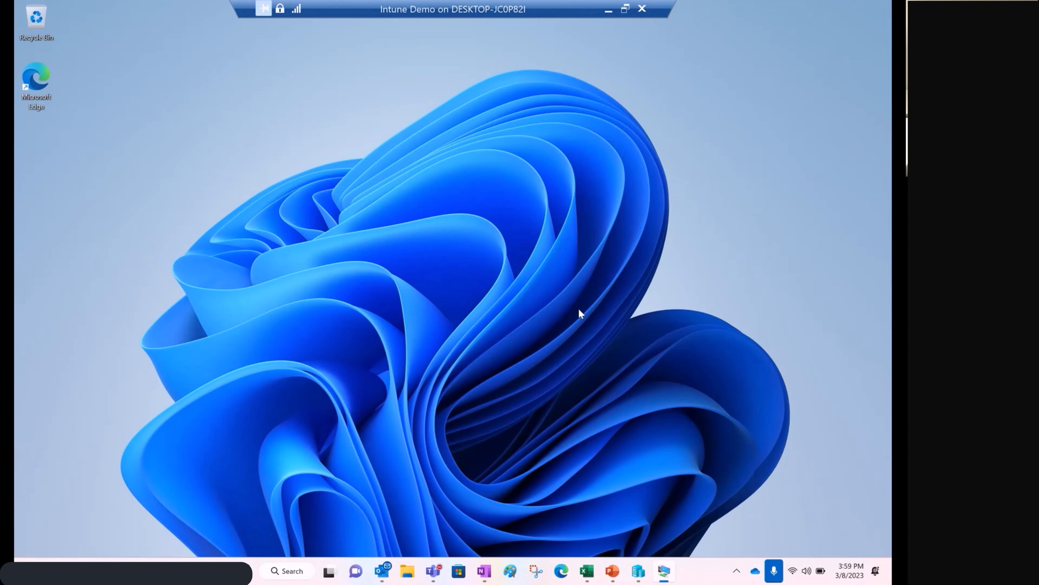
In the virtual machine's Settings, go to Accounts > Email & accounts and expand the work or school account's details.
key(super)
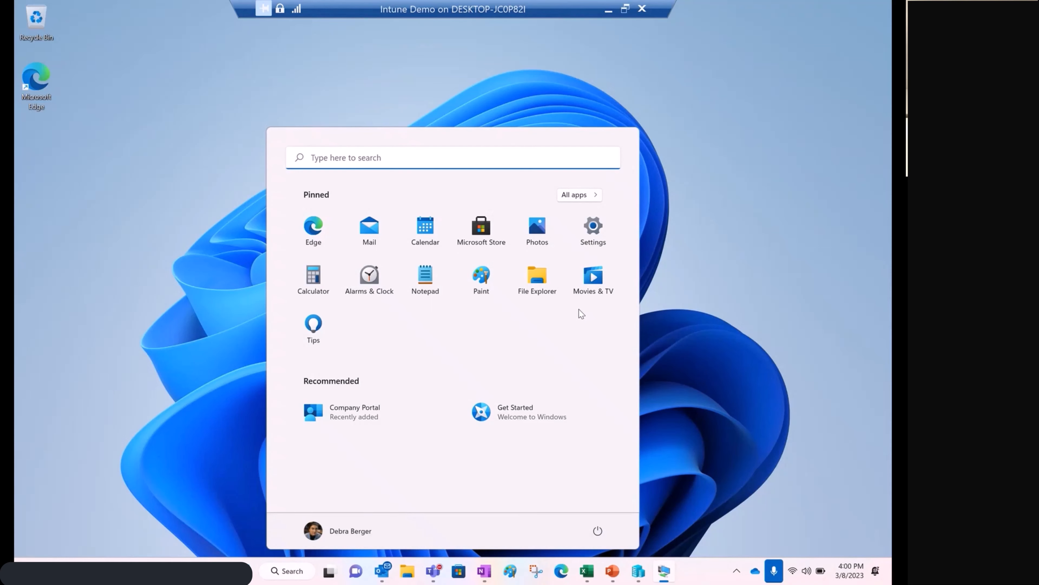
click(596, 236)
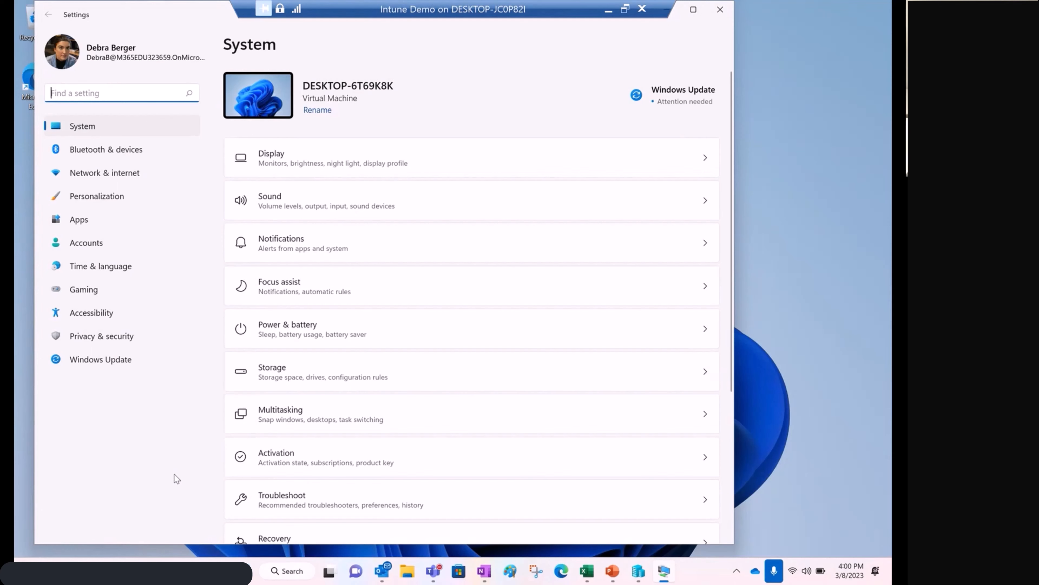
click(89, 244)
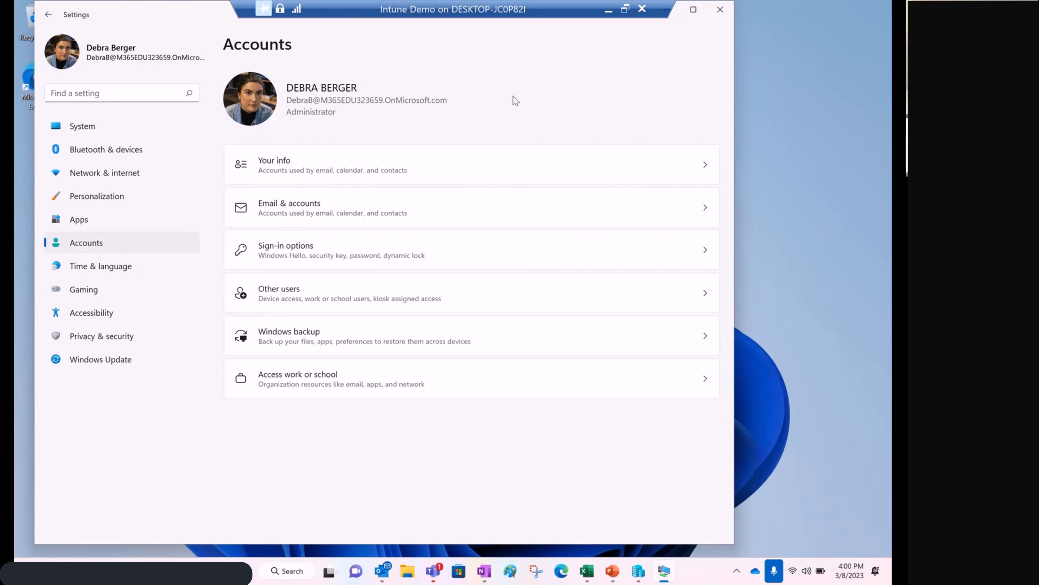
click(433, 209)
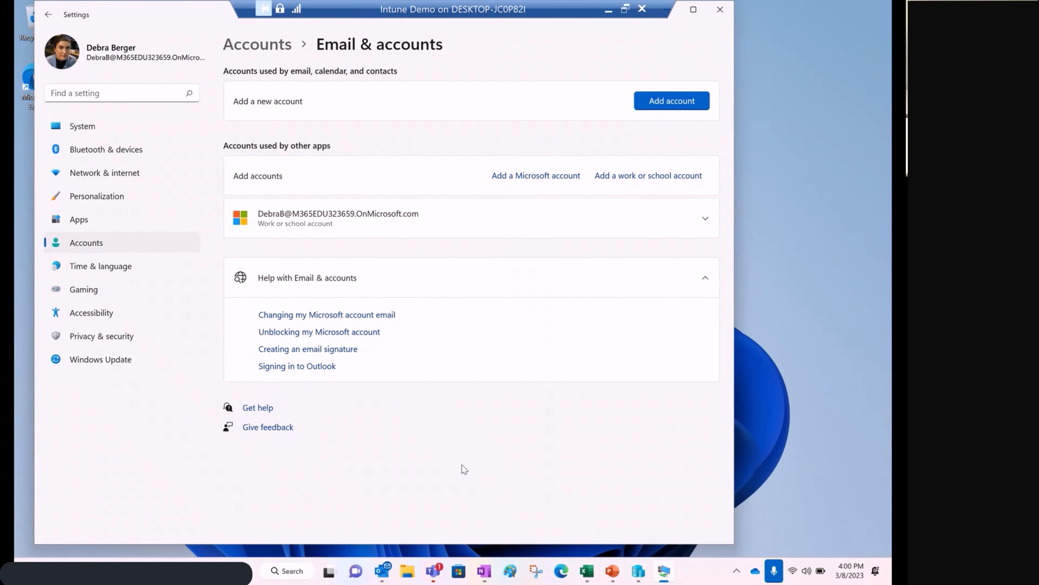
click(705, 219)
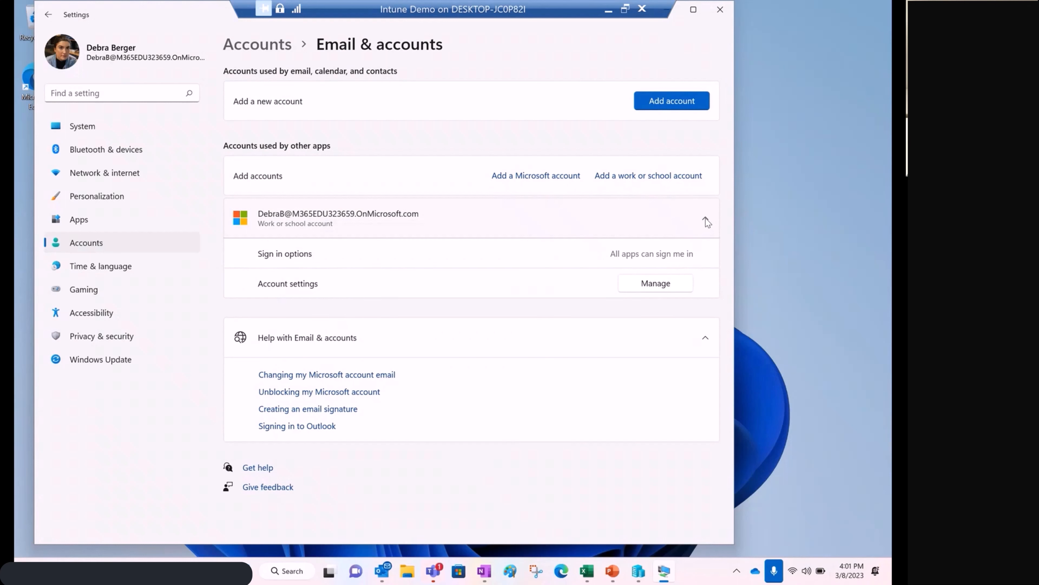
Open the work account's management page, complete the Microsoft Edge welcome without importing Google data, and close the browser.
click(651, 285)
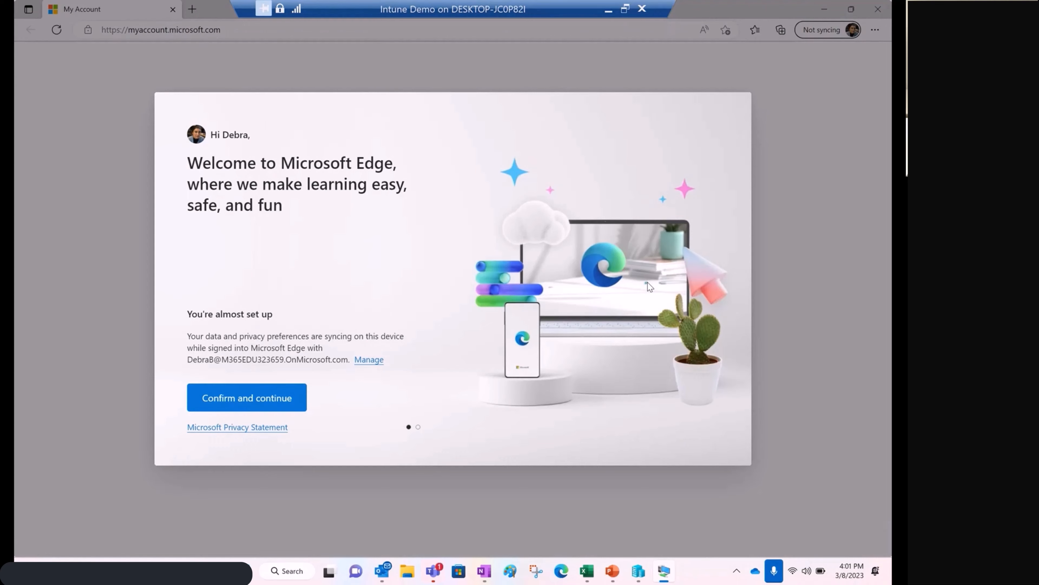
click(272, 402)
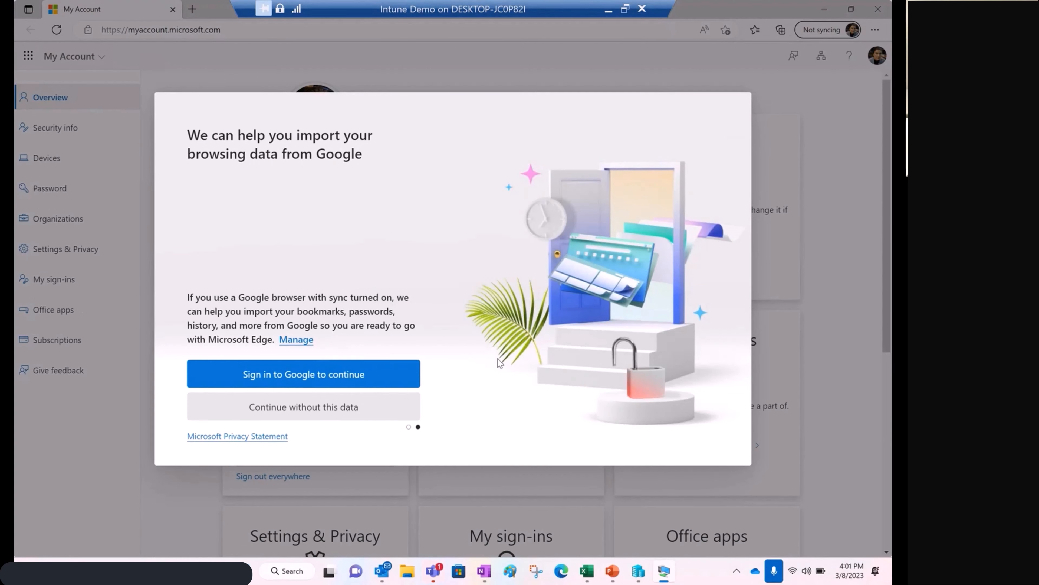
click(376, 410)
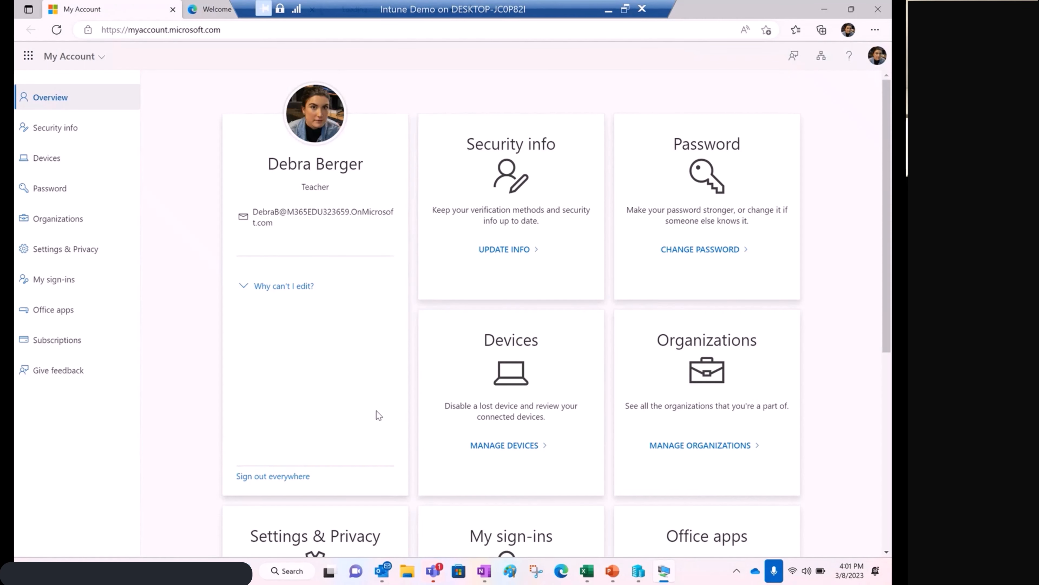
click(878, 9)
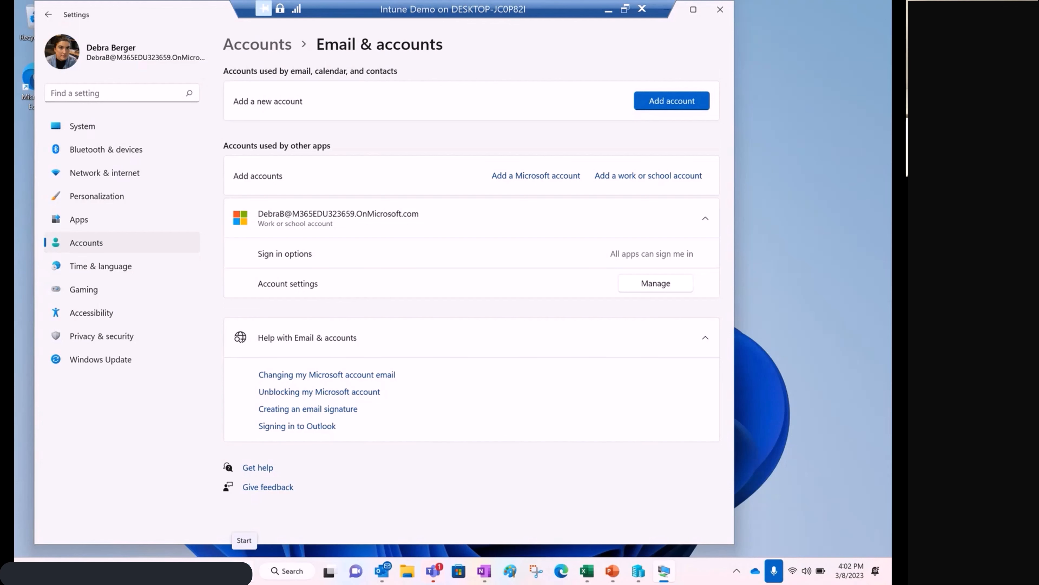
Dismiss the host's Start menu, search the virtual machine for "company portal" and open the Company Portal app.
key(super)
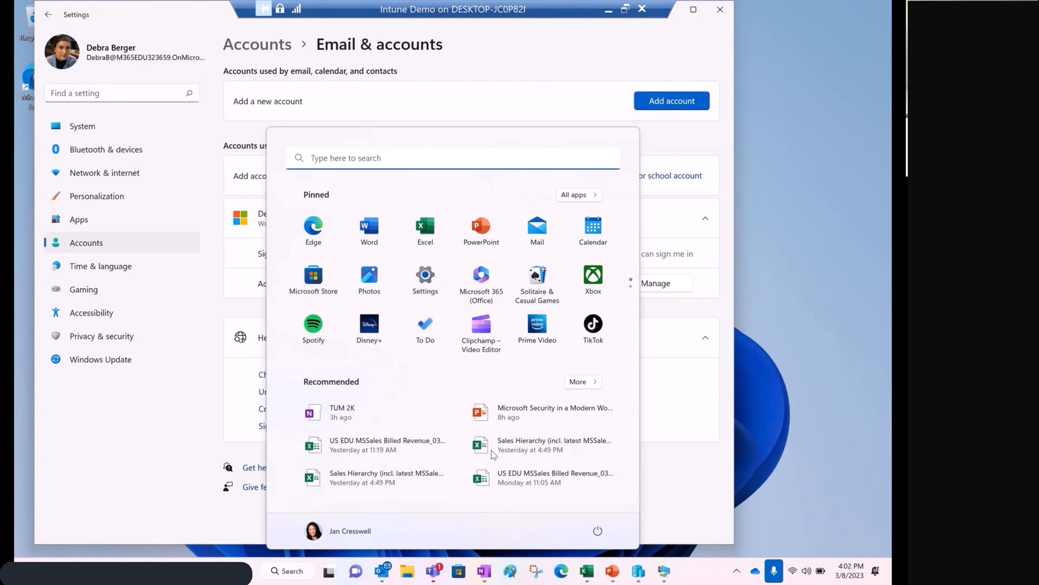
click(819, 422)
key(super)
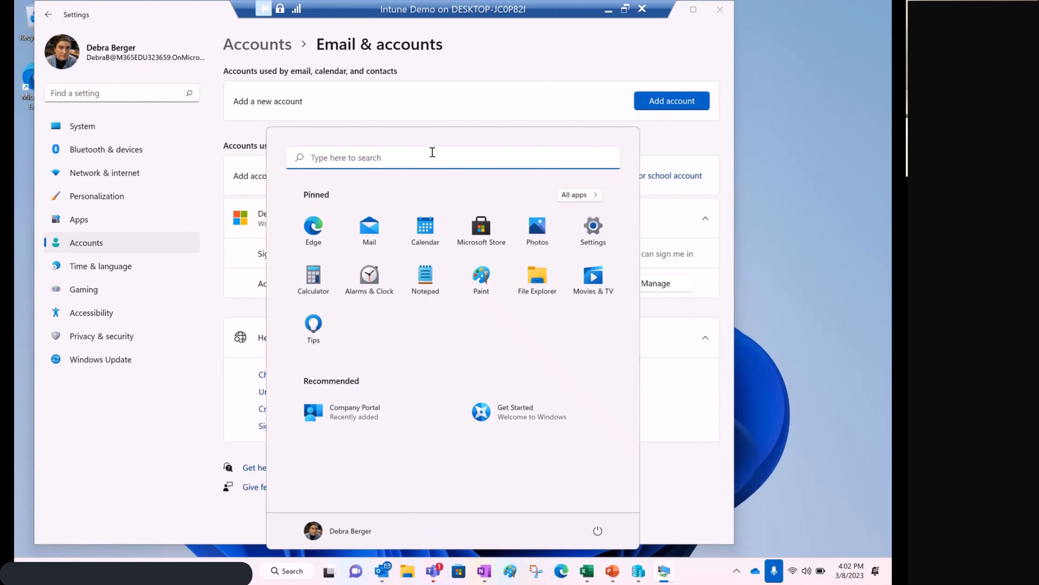
click(430, 155)
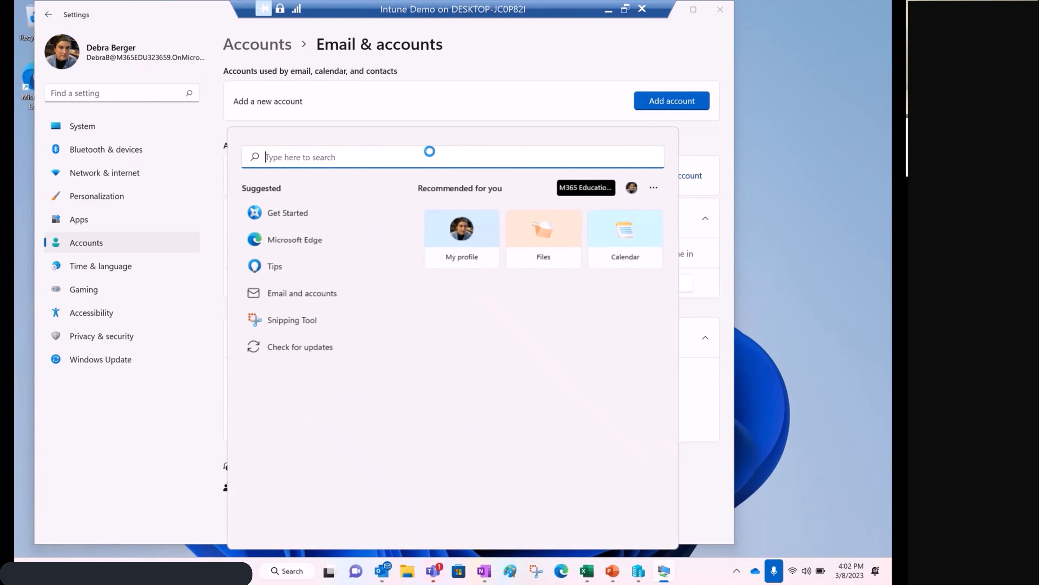
text(company)
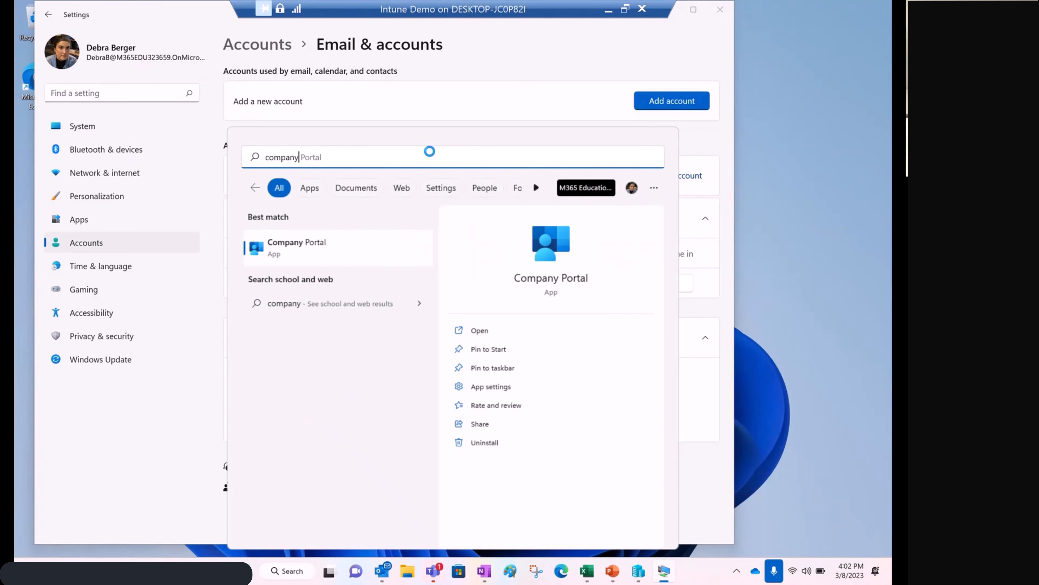
text( portal)
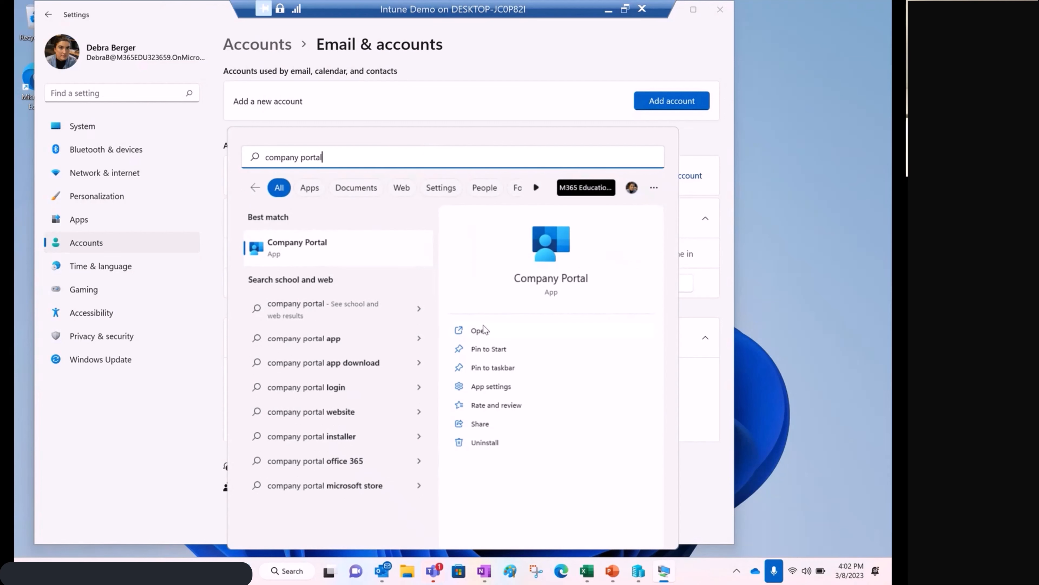
click(493, 330)
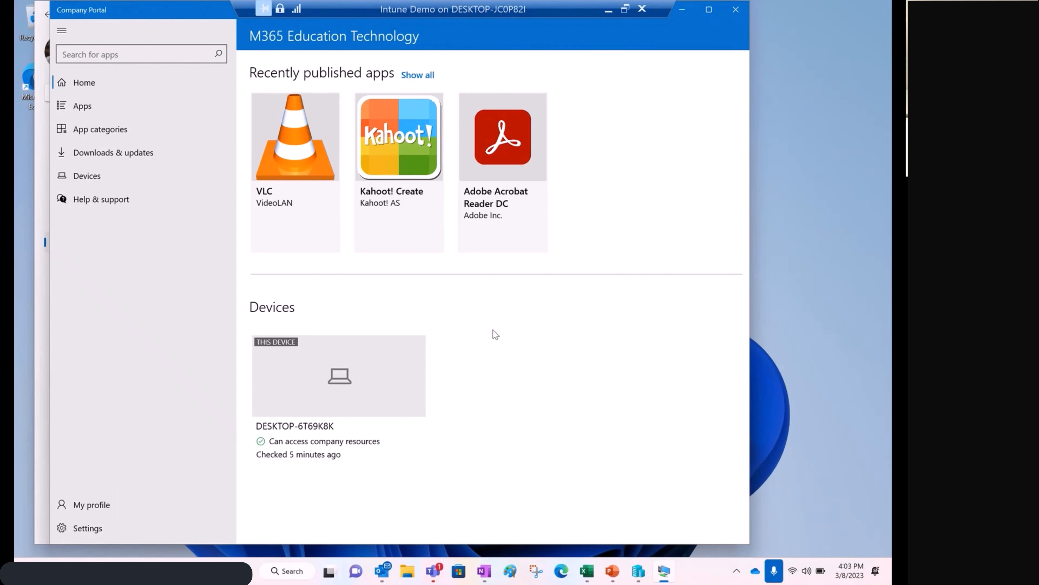
Review the Devices page and the Help & support page in Company Portal.
click(84, 177)
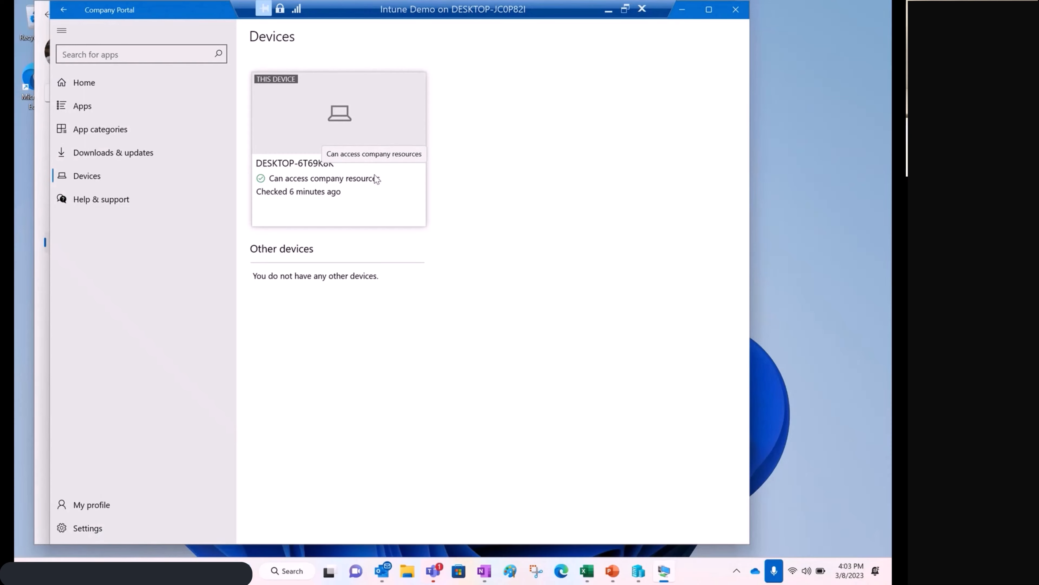
click(106, 201)
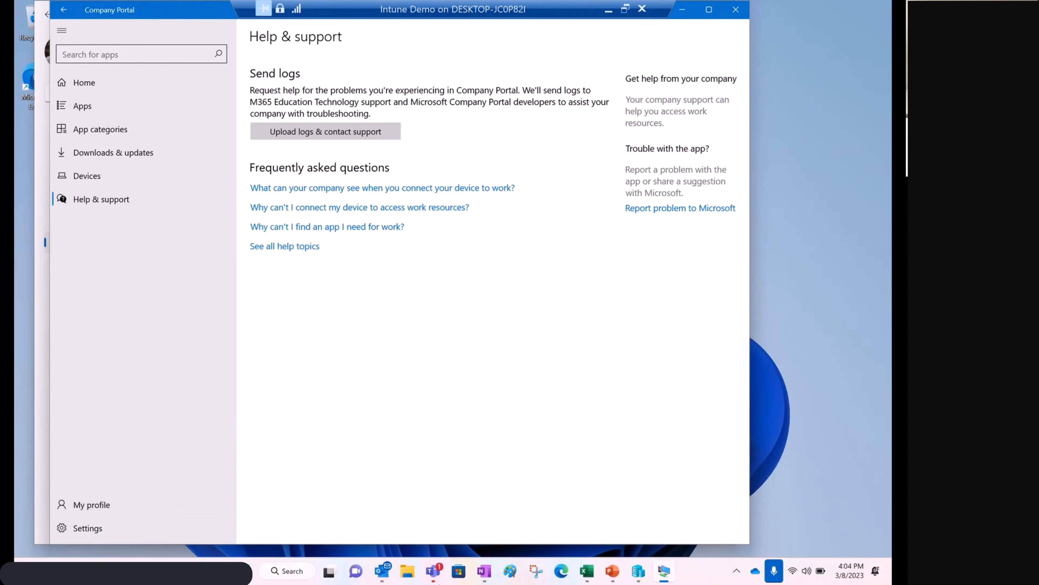
Back on the other virtual machine, dismiss the display configuration dialog and expand Account setup to examine its enrollment tasks.
mouse_move(436, 573)
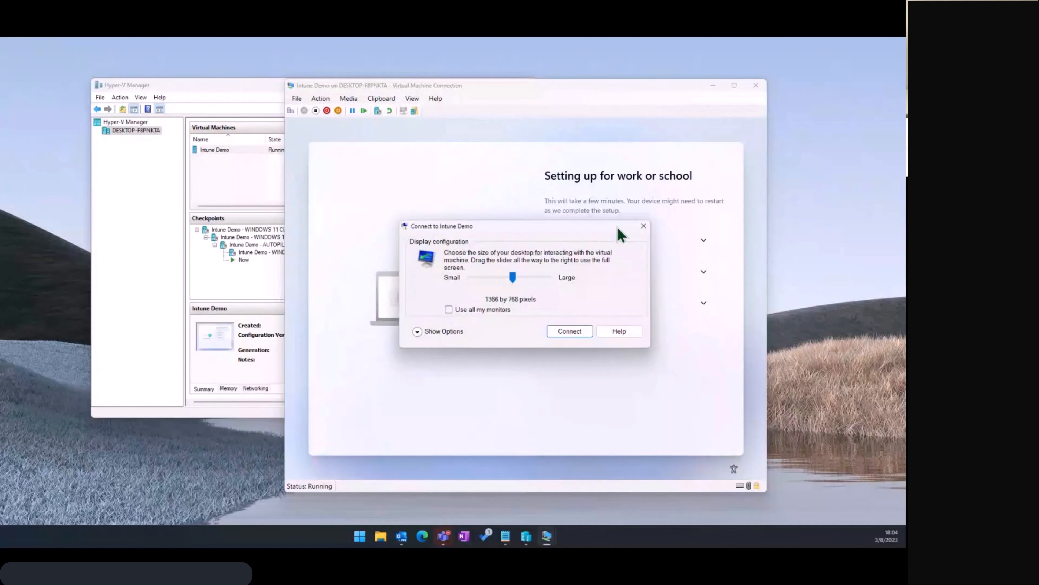
click(643, 226)
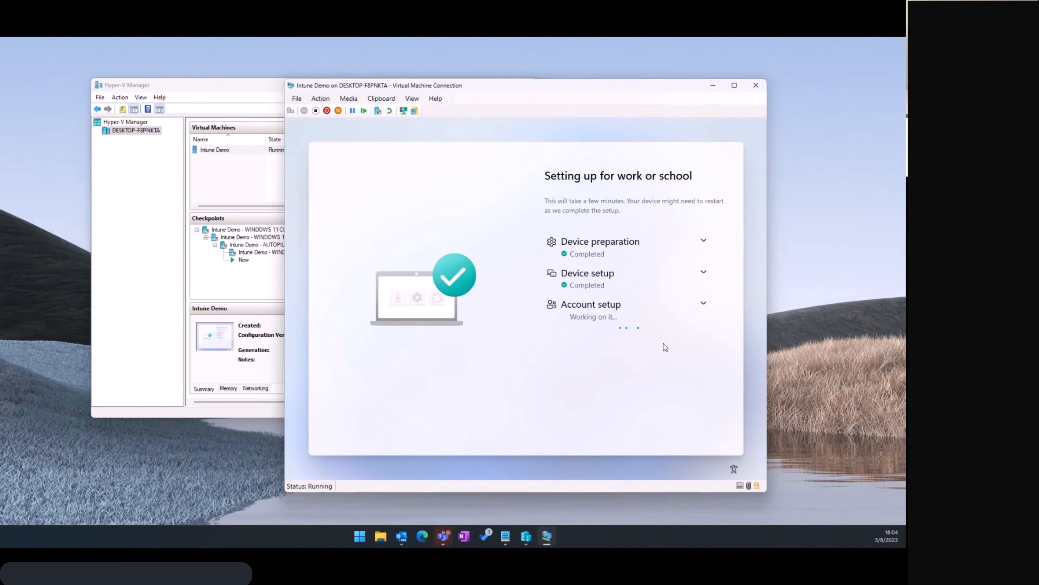
click(703, 303)
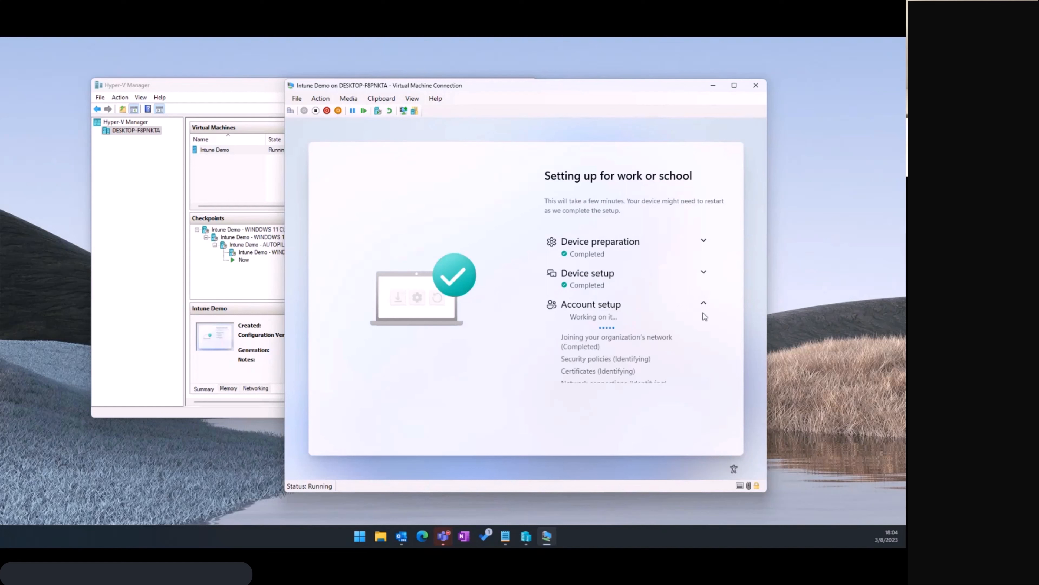
scroll(698, 325, down, 1)
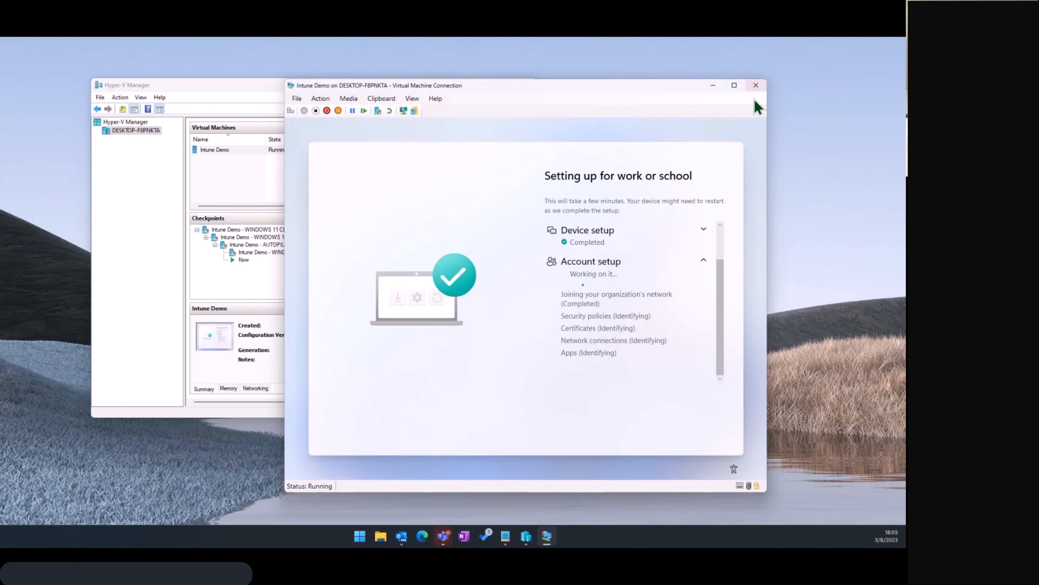
Maximize the virtual machine connection window and, on the enrolled virtual machine, leave Help & support and open Company Portal's Apps page.
click(739, 90)
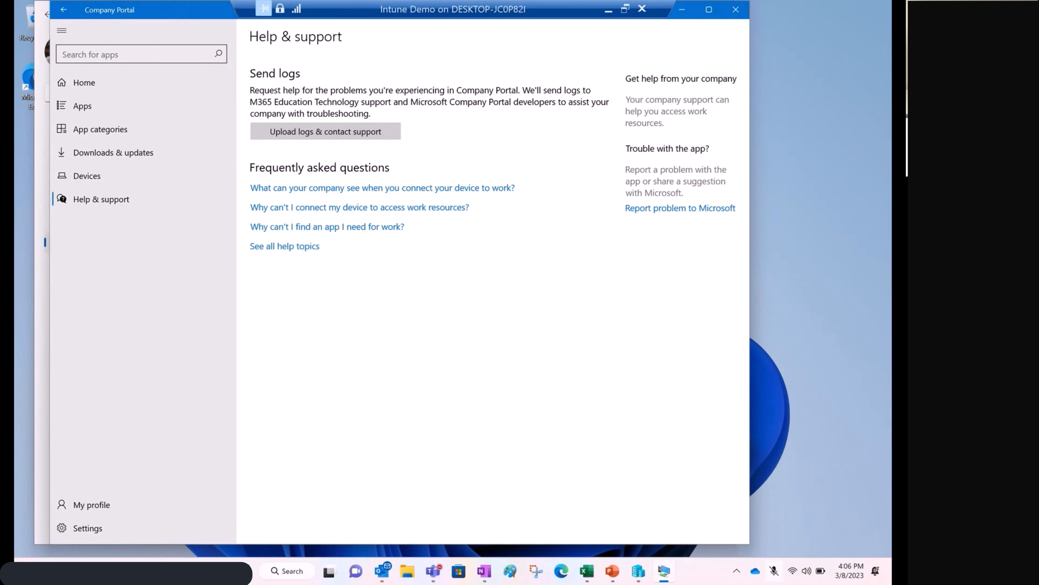
click(63, 10)
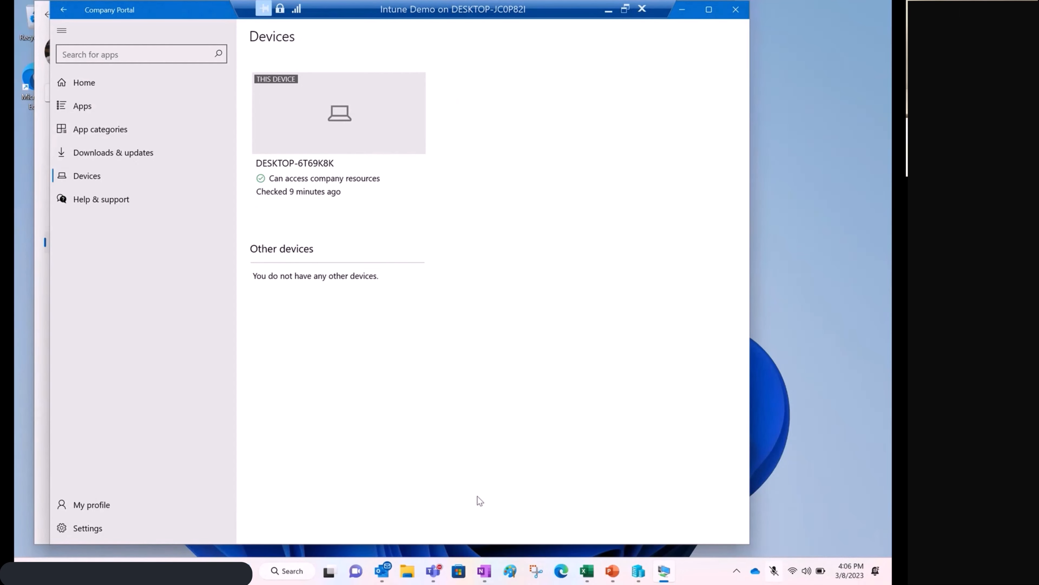
click(90, 105)
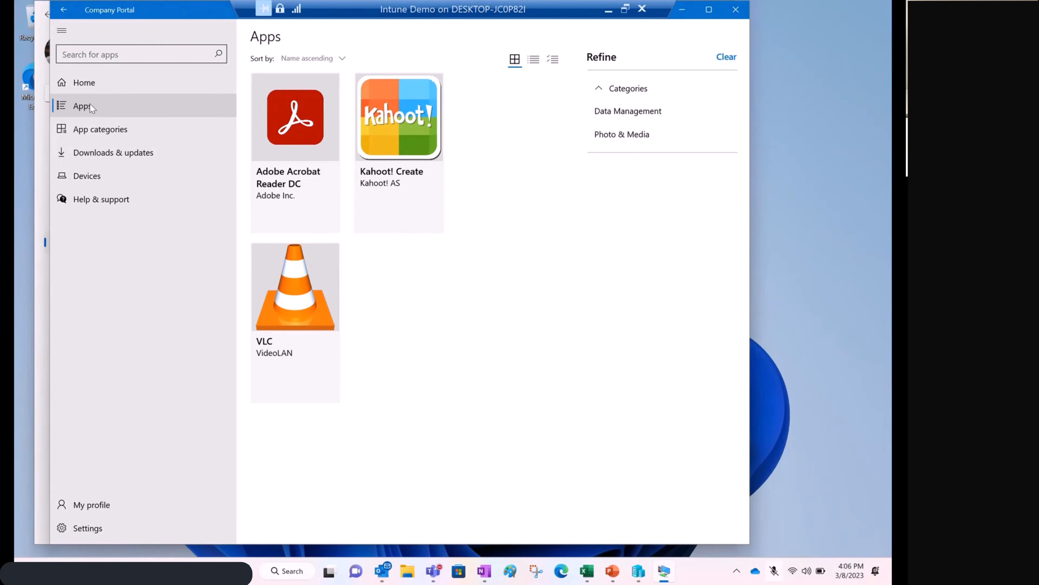
Review VLC's overview from the Company Portal app list and install VLC on the enrolled virtual machine.
click(293, 351)
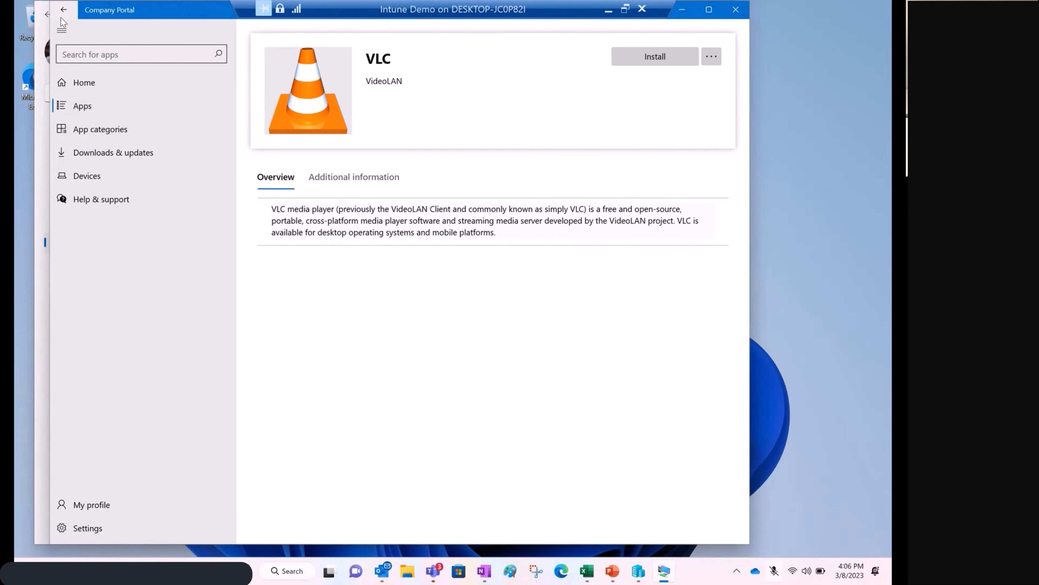
click(64, 108)
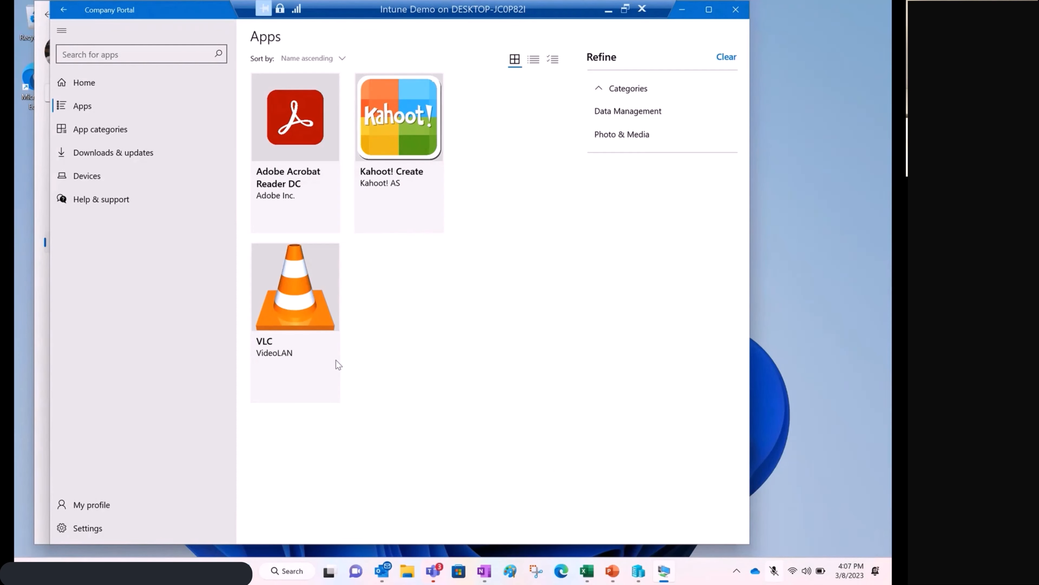
click(296, 296)
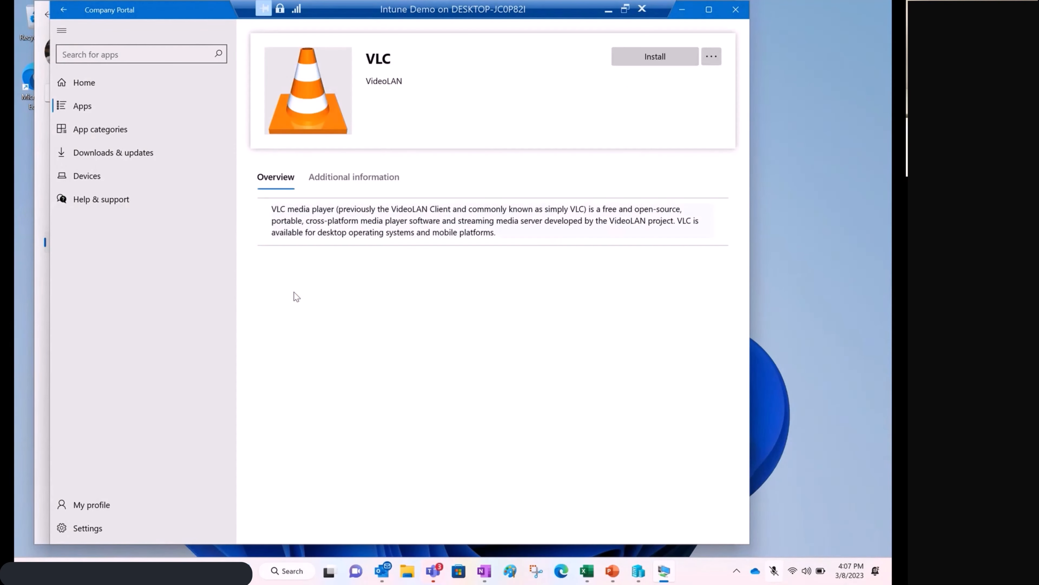
click(627, 64)
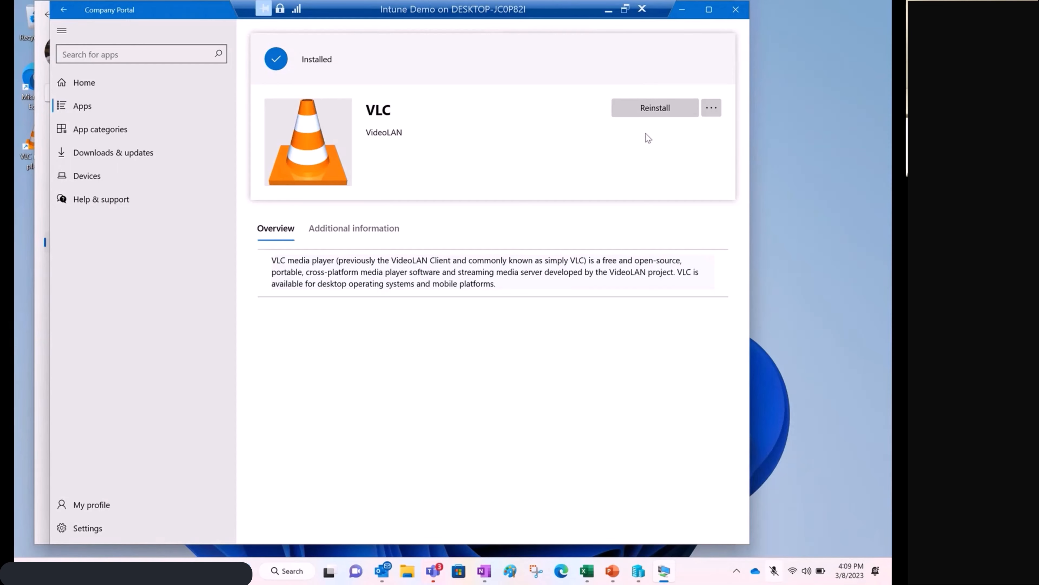
Switch to Microsoft Teams and bring up the Microsoft 365 Education YouTube Top2k Office Hours meeting window.
click(434, 573)
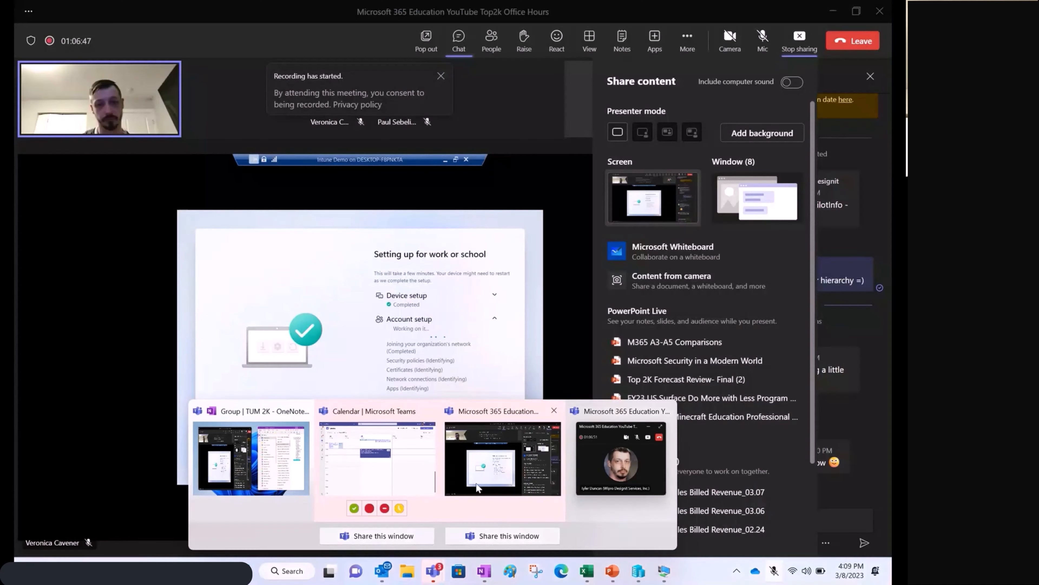
click(476, 484)
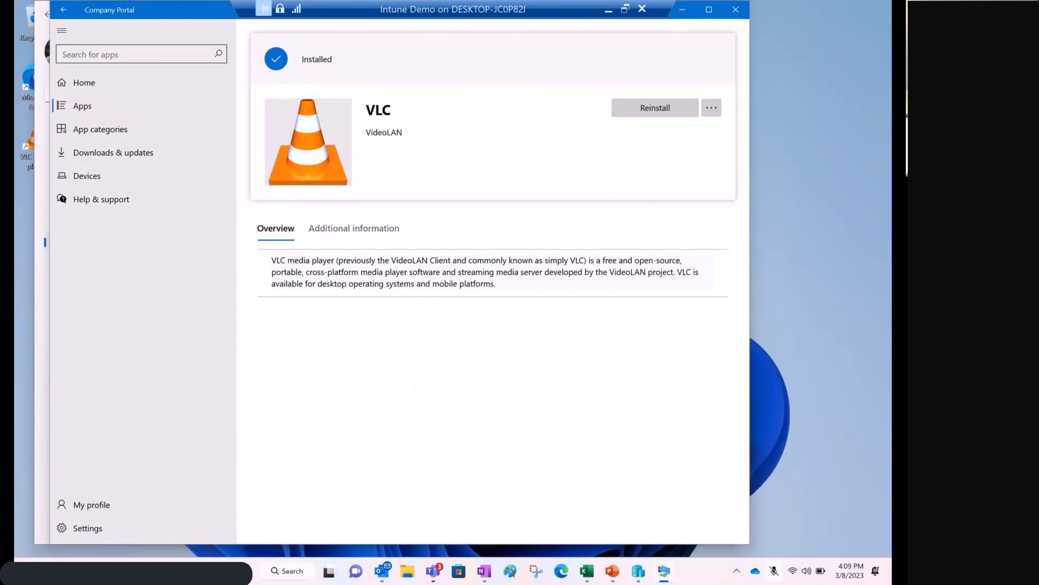
click(434, 571)
click(504, 458)
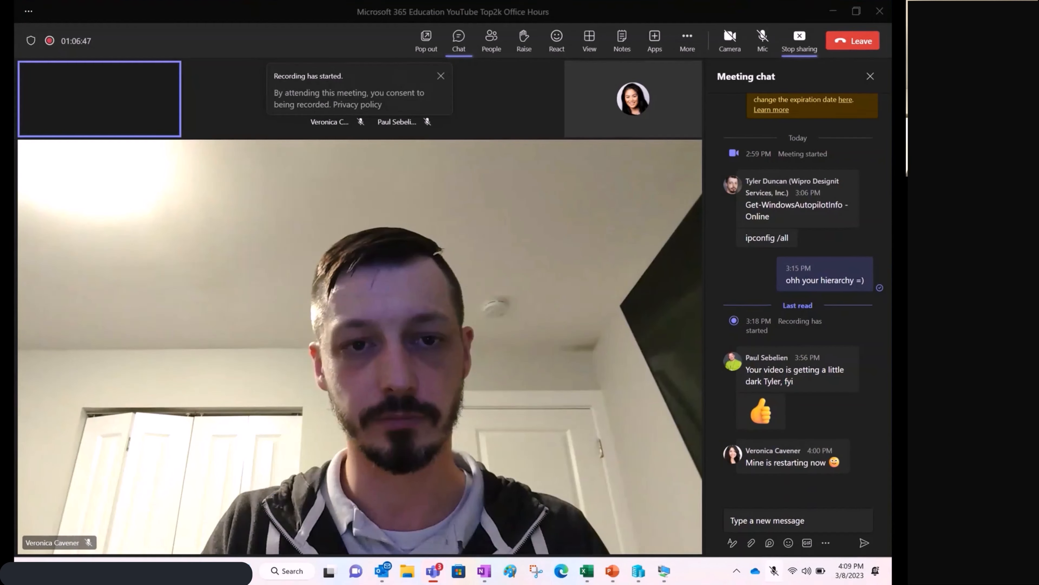
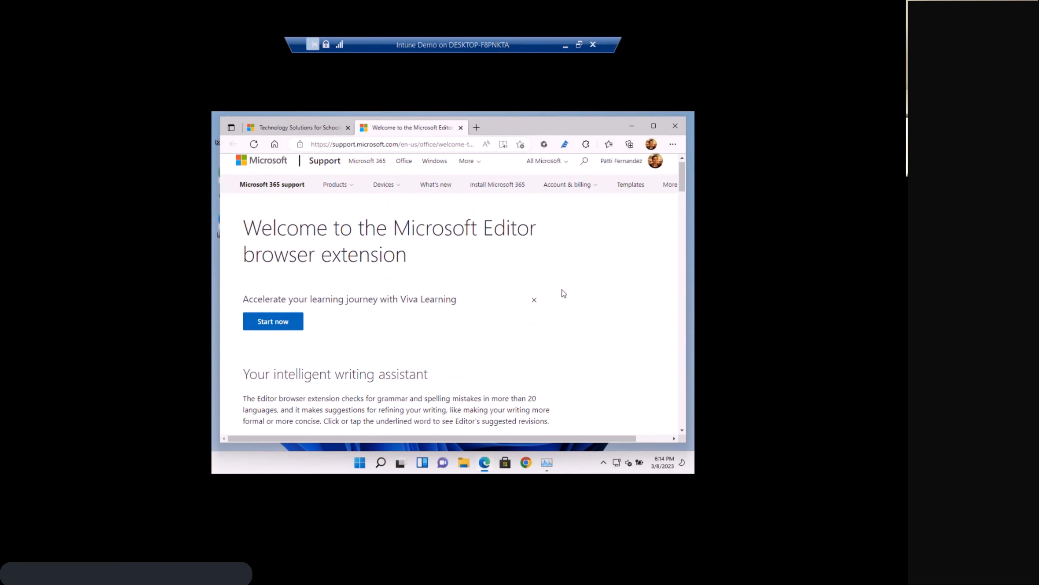
Skim the Microsoft Editor extension welcome page and sign in to the Microsoft 365 browser extension with the account connected to Windows.
scroll(562, 290, down, 1)
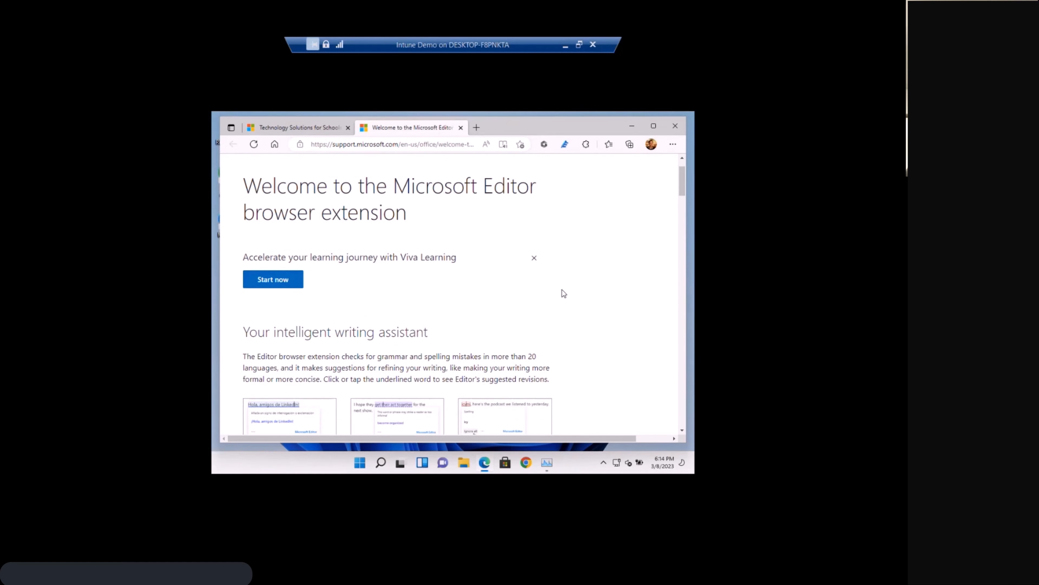
scroll(562, 293, down, 1)
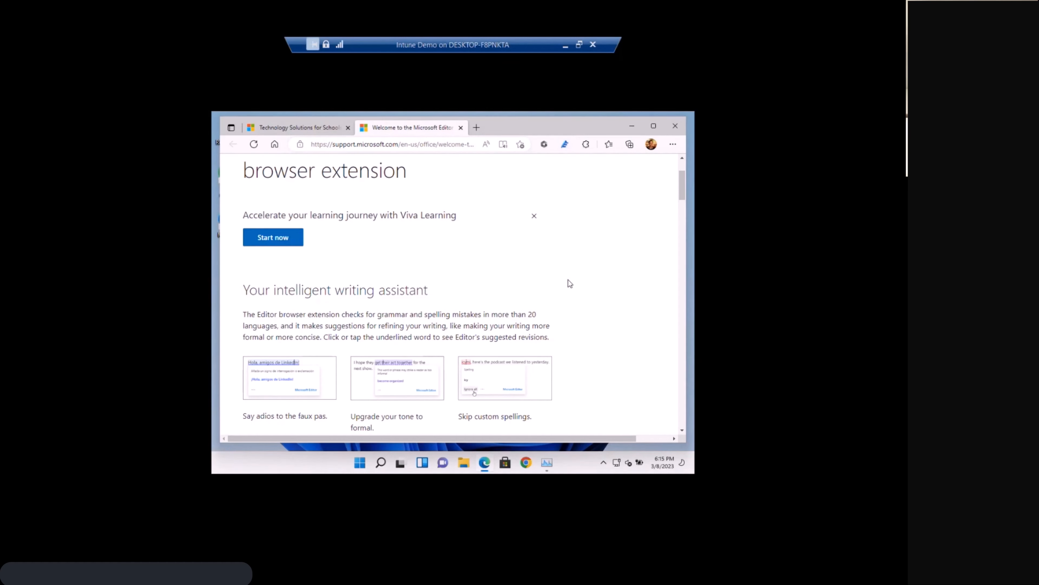
scroll(570, 284, up, 2)
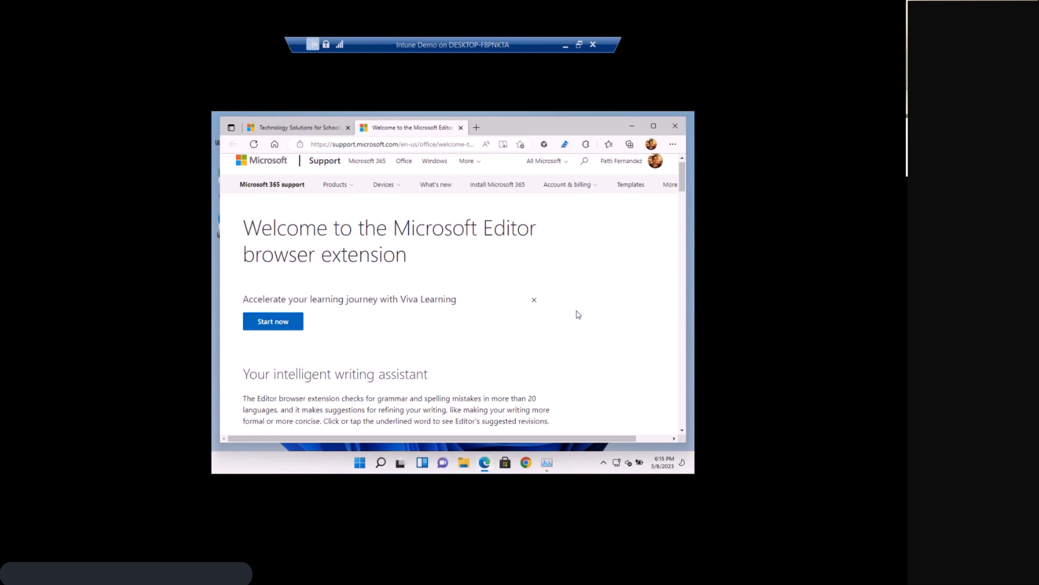
click(545, 145)
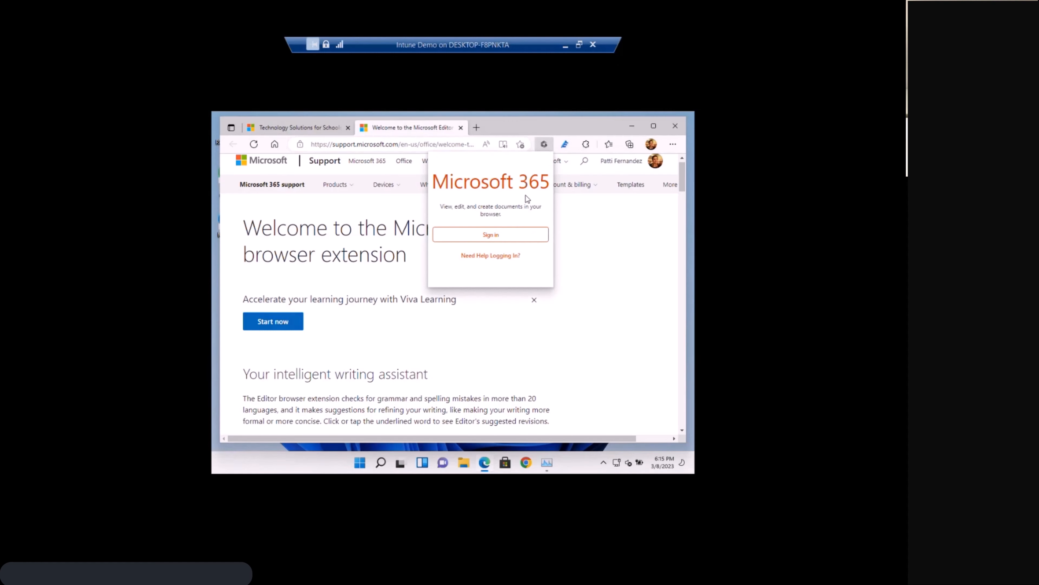
click(504, 239)
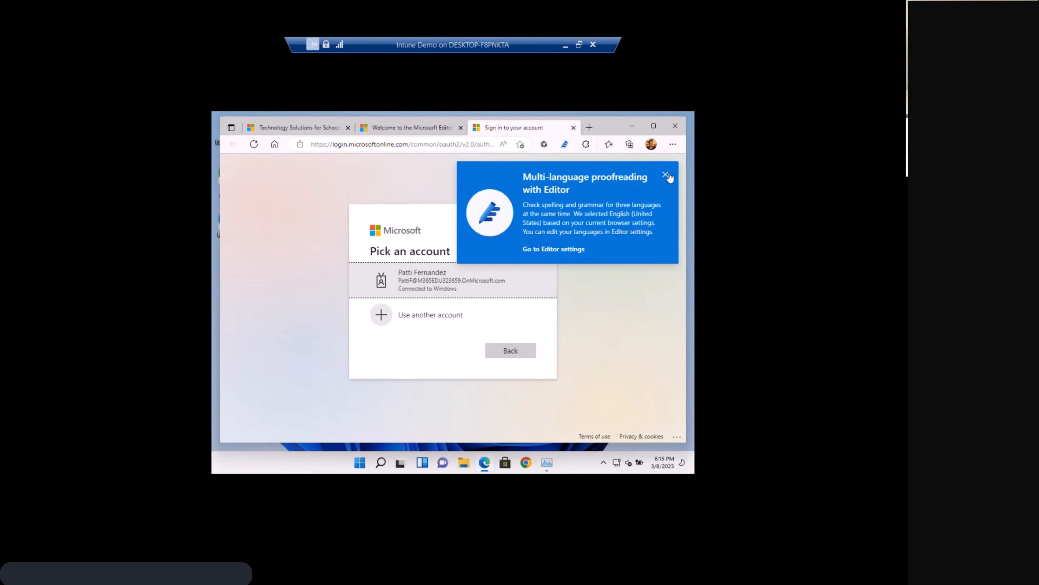
click(391, 288)
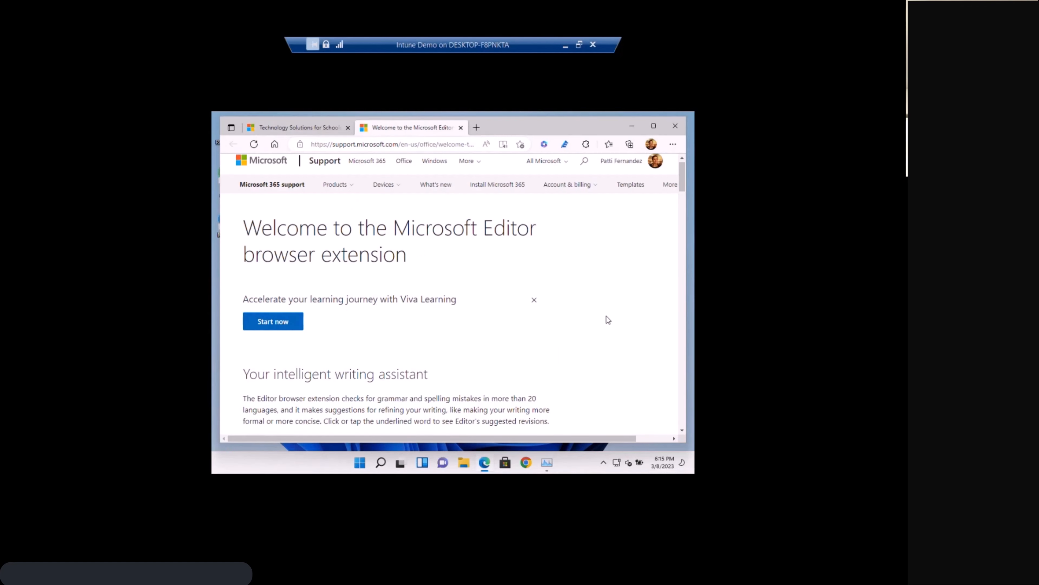
Review the Microsoft 365 extension's app shortcuts and recent documents, and close the Microsoft Editor welcome page.
click(543, 145)
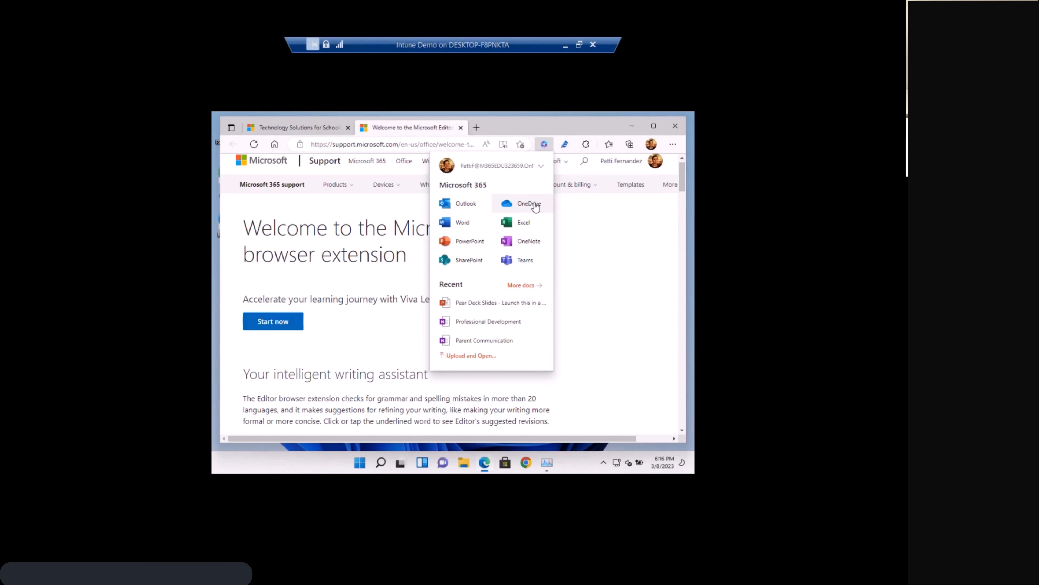
click(541, 141)
middle_click(424, 132)
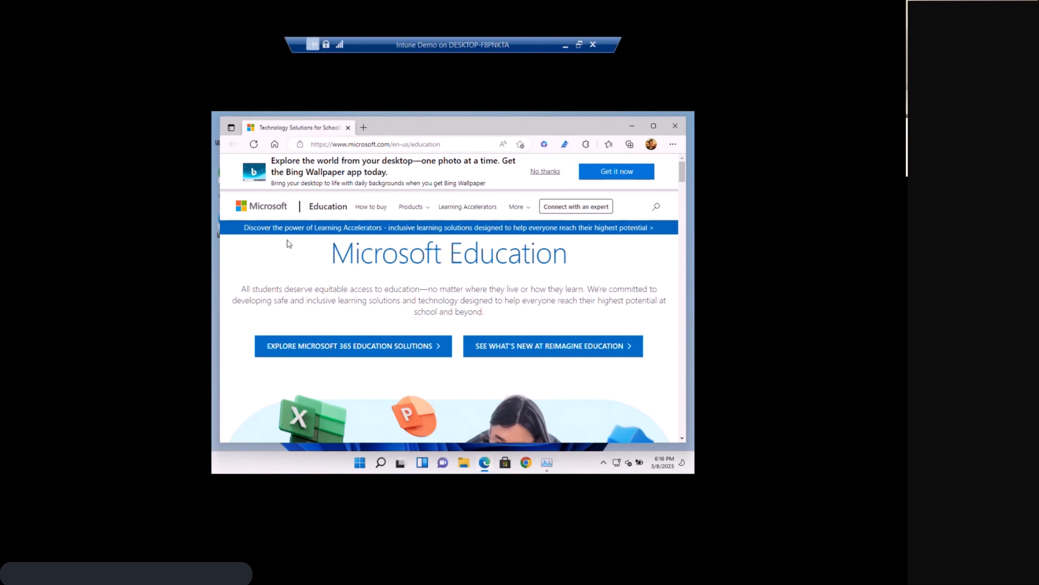
Maximize the browser window and look through the Microsoft Education home page.
scroll(288, 241, down, 1)
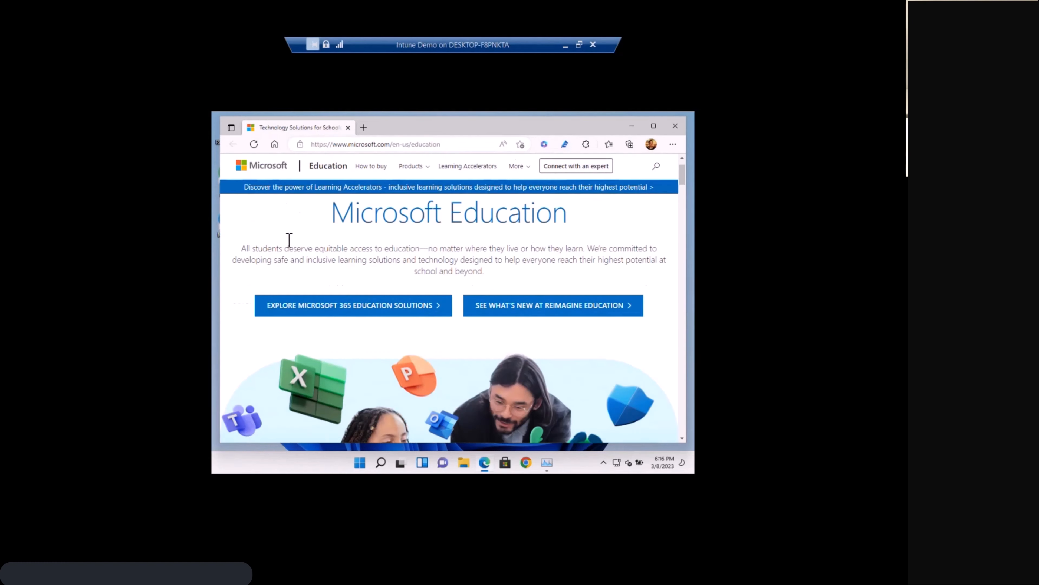
click(654, 126)
scroll(628, 271, down, 3)
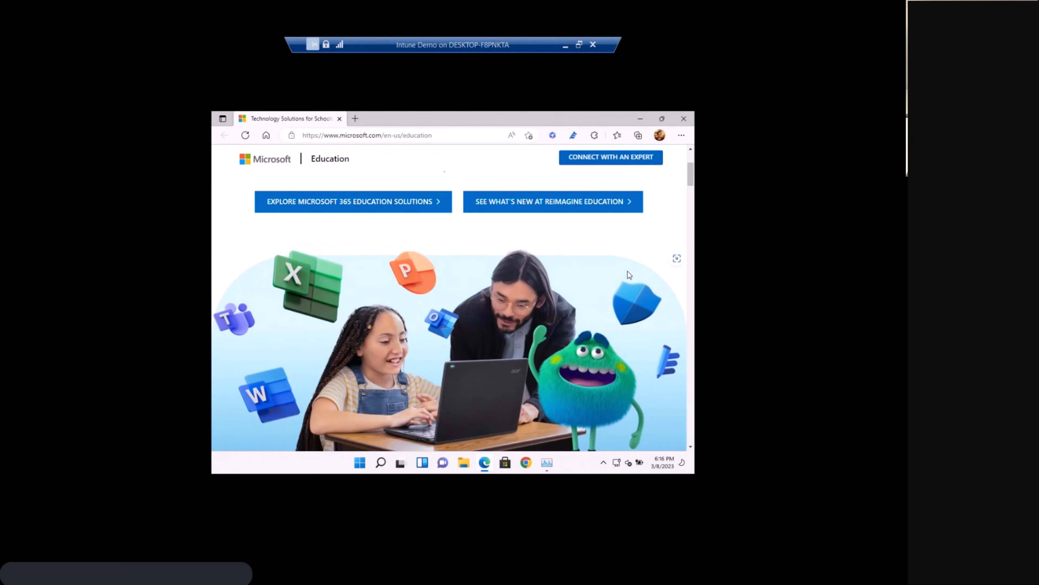
scroll(627, 271, down, 1)
scroll(628, 271, up, 2)
scroll(628, 272, up, 2)
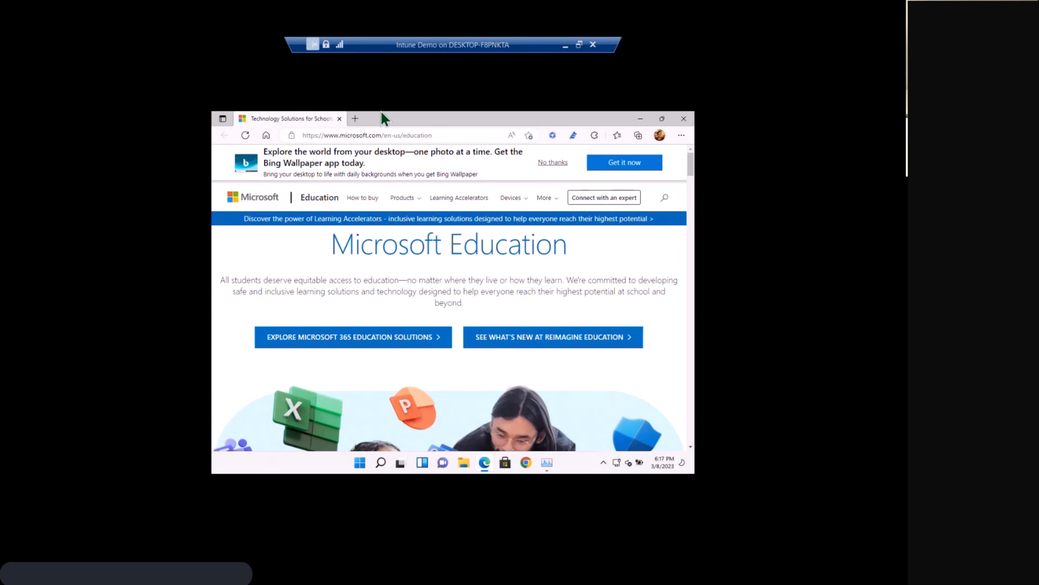
Open bing.com in a new browser tab and look through the home page's organization information and news feed.
click(356, 118)
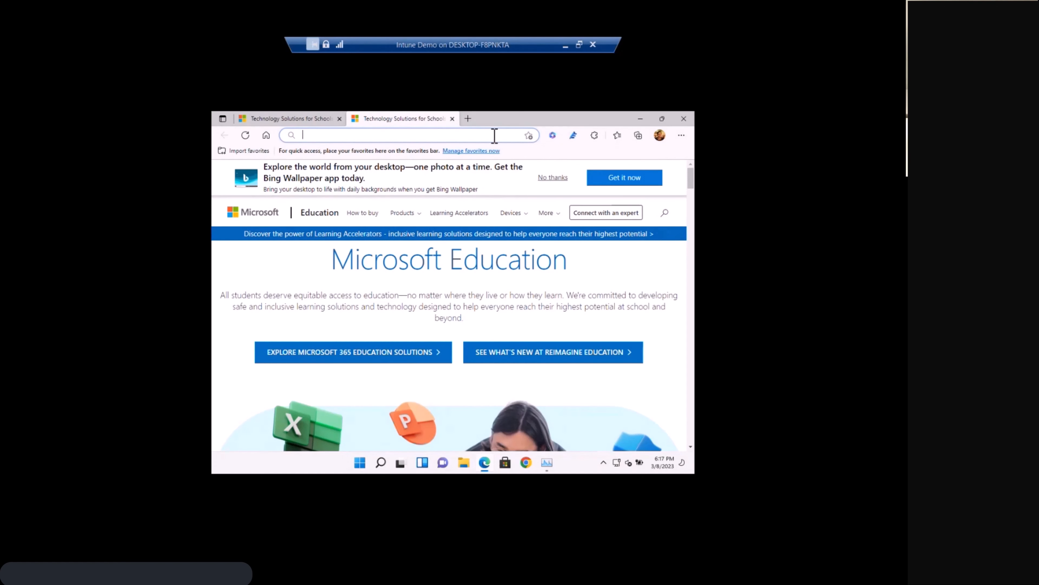
text(bing.com)
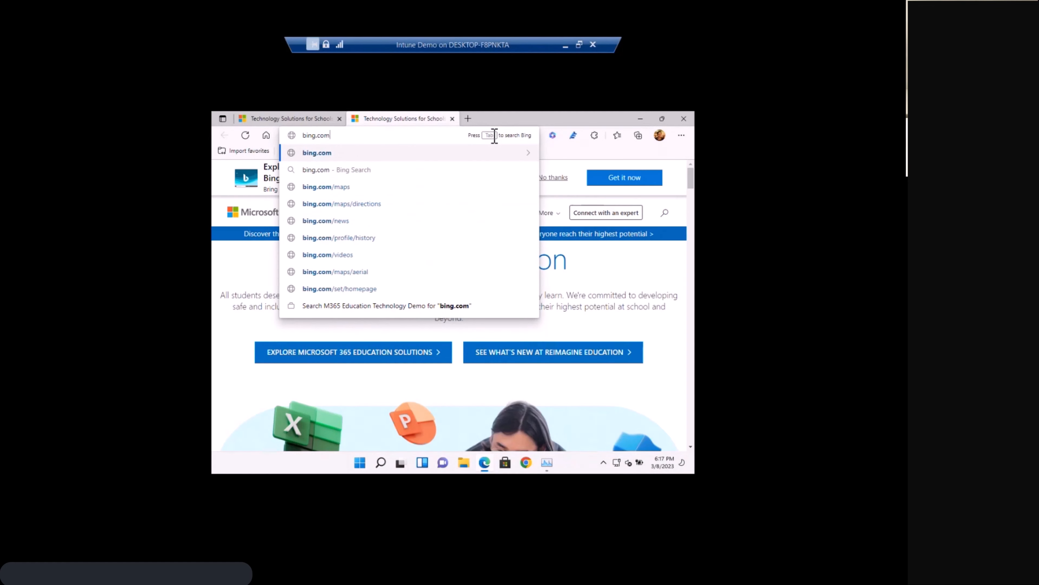
key(Return)
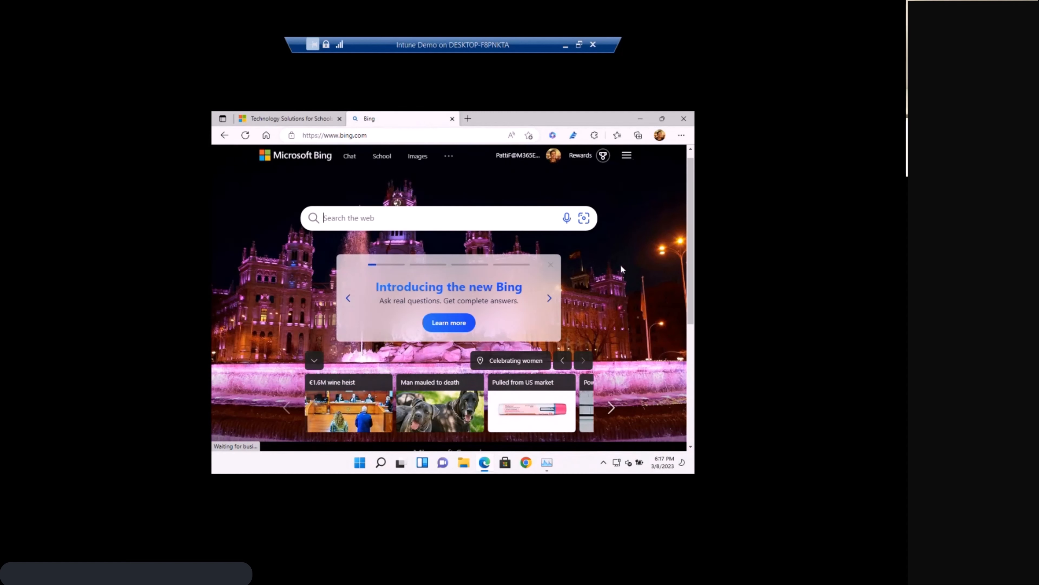
scroll(620, 265, down, 3)
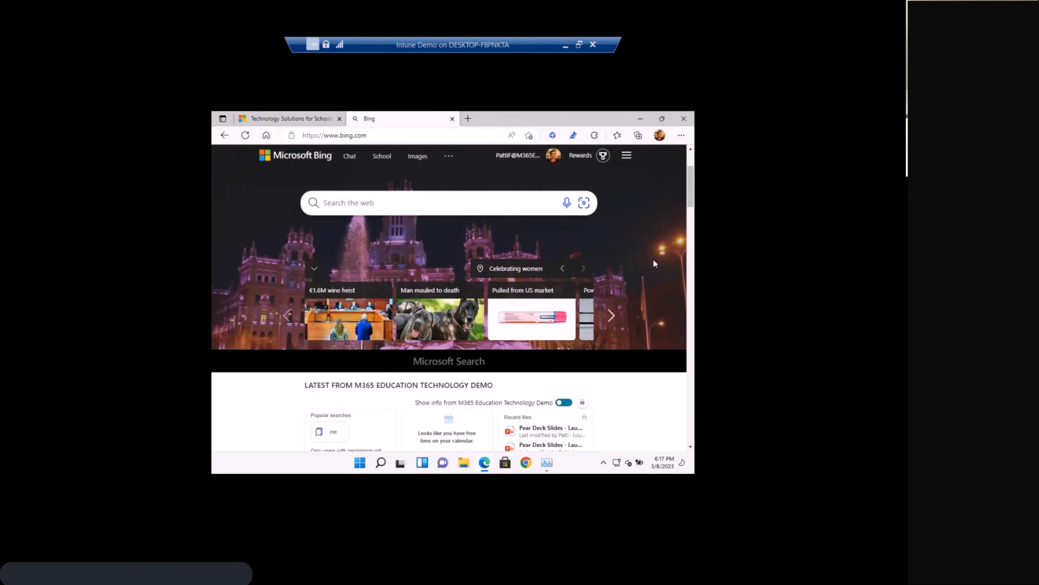
scroll(653, 263, down, 3)
scroll(653, 262, down, 3)
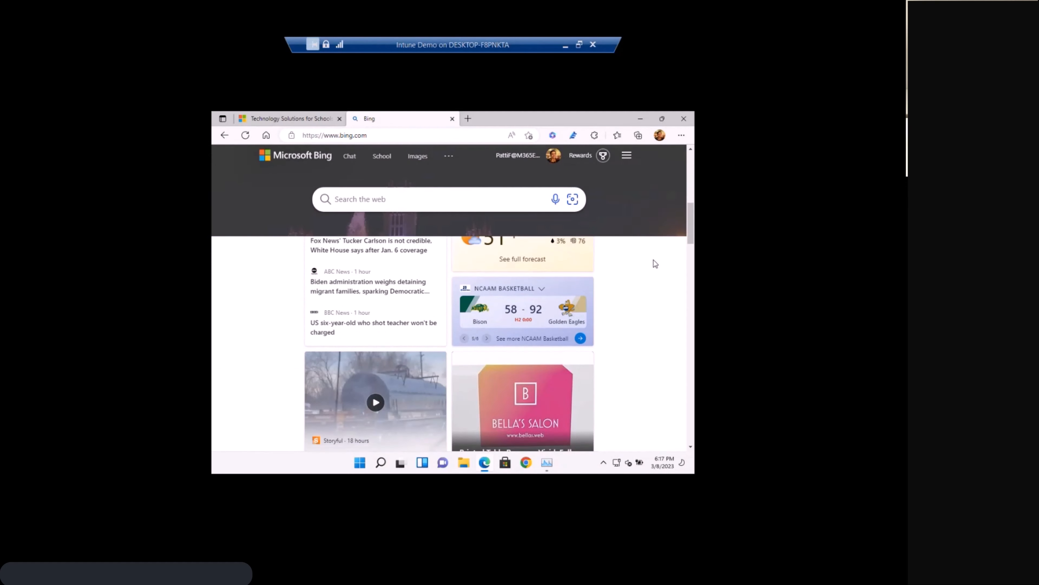
scroll(656, 263, down, 1)
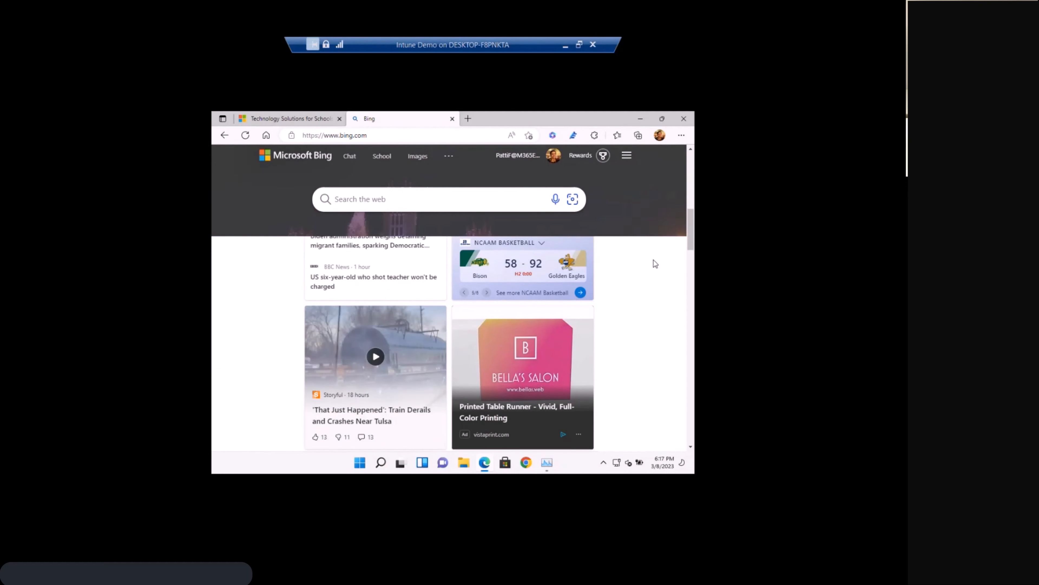
scroll(615, 289, up, 1)
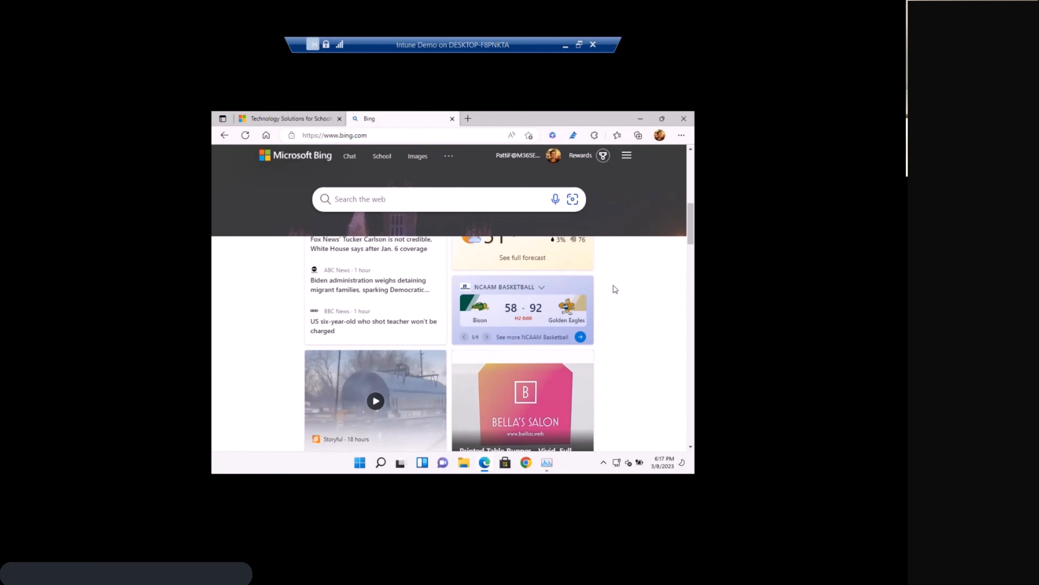
scroll(615, 289, down, 2)
scroll(614, 286, up, 5)
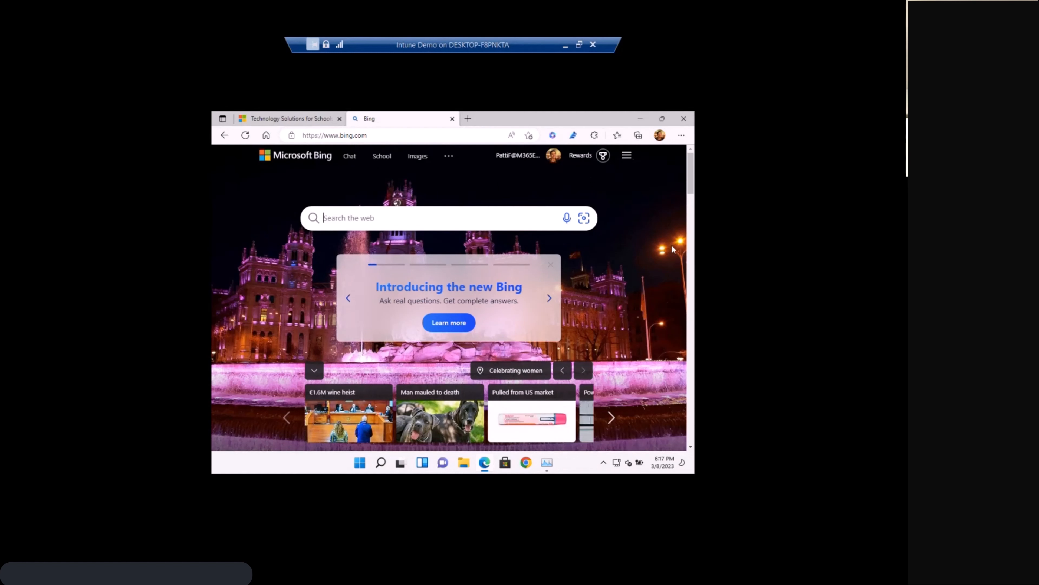
Open Bing's School page and examine the Coming up, Pick up where you left off, and Looking for answers cards.
click(380, 159)
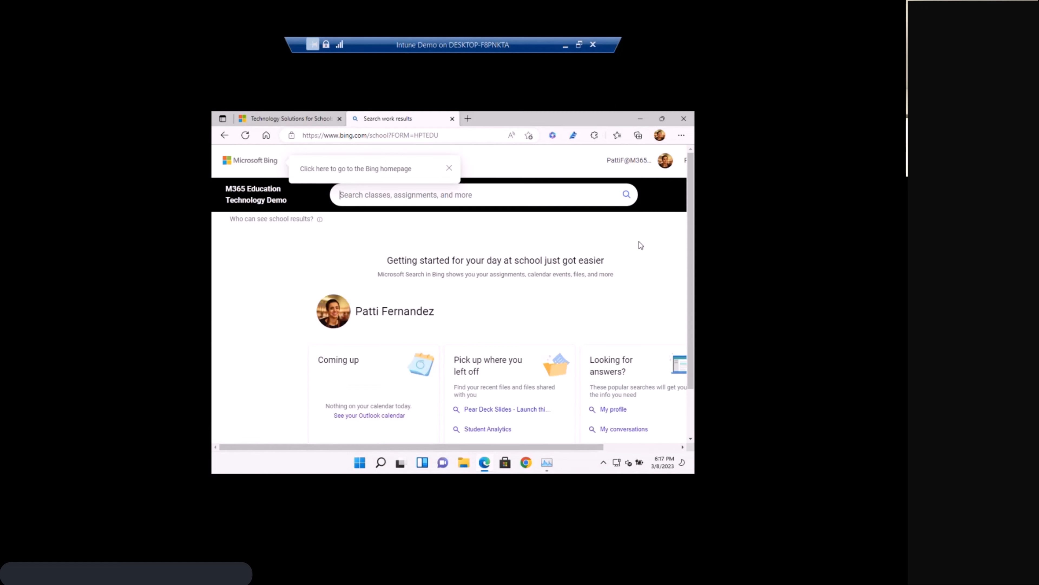
scroll(639, 242, down, 2)
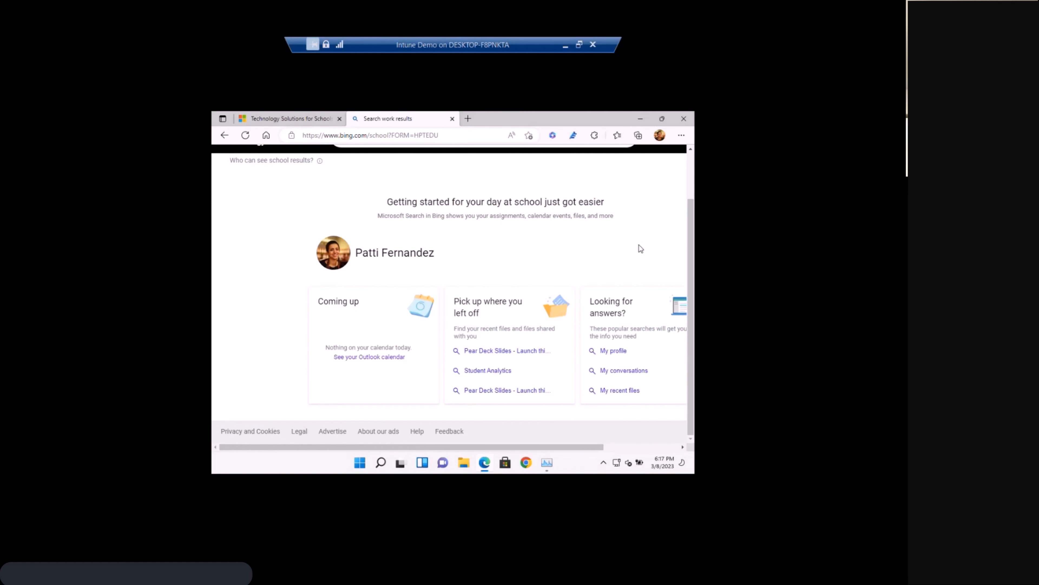
mouse_move(590, 450)
mouse_down()
mouse_move(662, 449)
mouse_move(587, 446)
mouse_up()
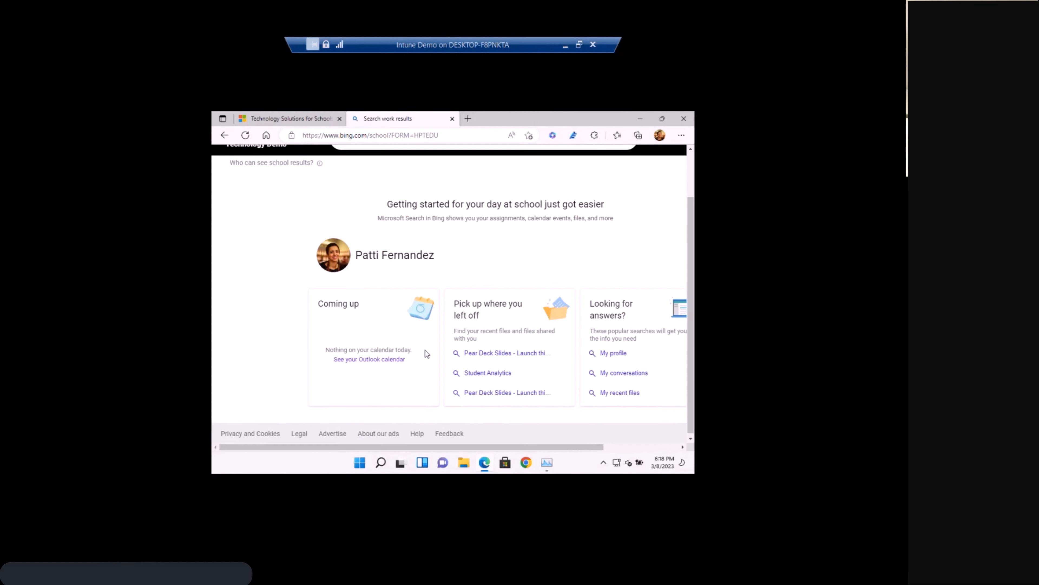
scroll(426, 351, up, 2)
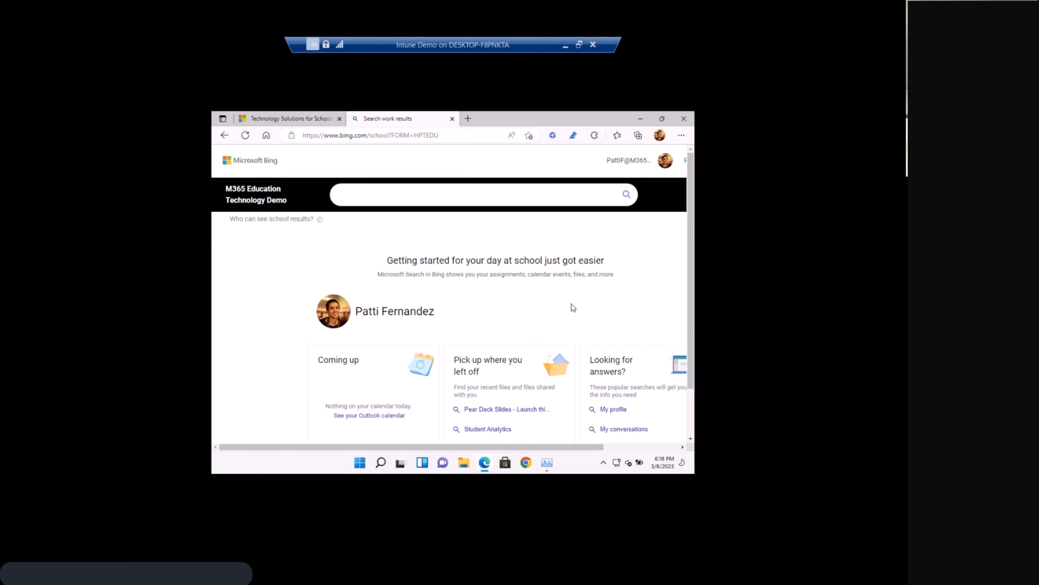
scroll(589, 305, down, 1)
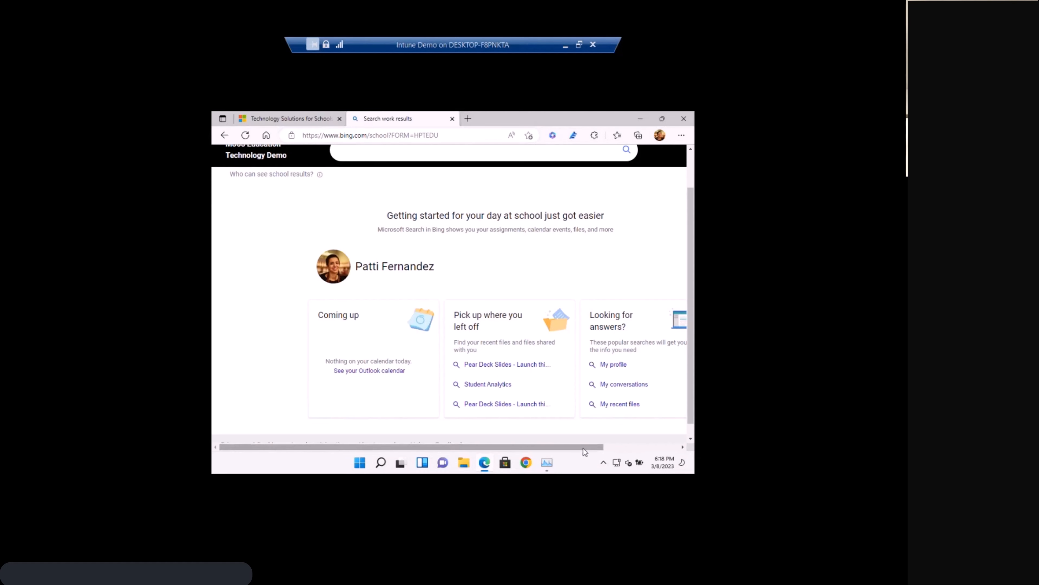
drag(583, 448, 630, 448)
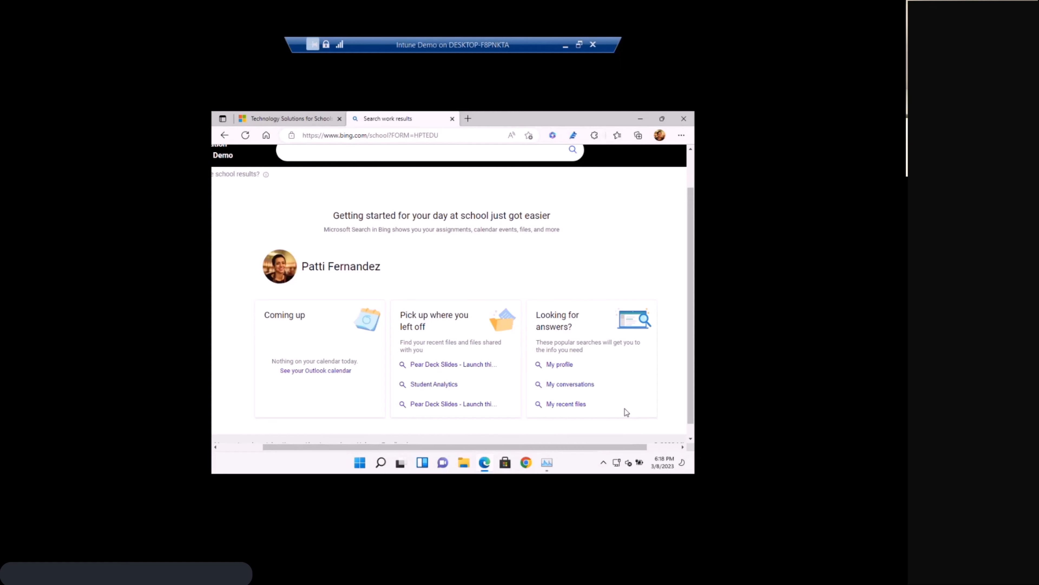
scroll(626, 412, down, 1)
scroll(566, 302, up, 2)
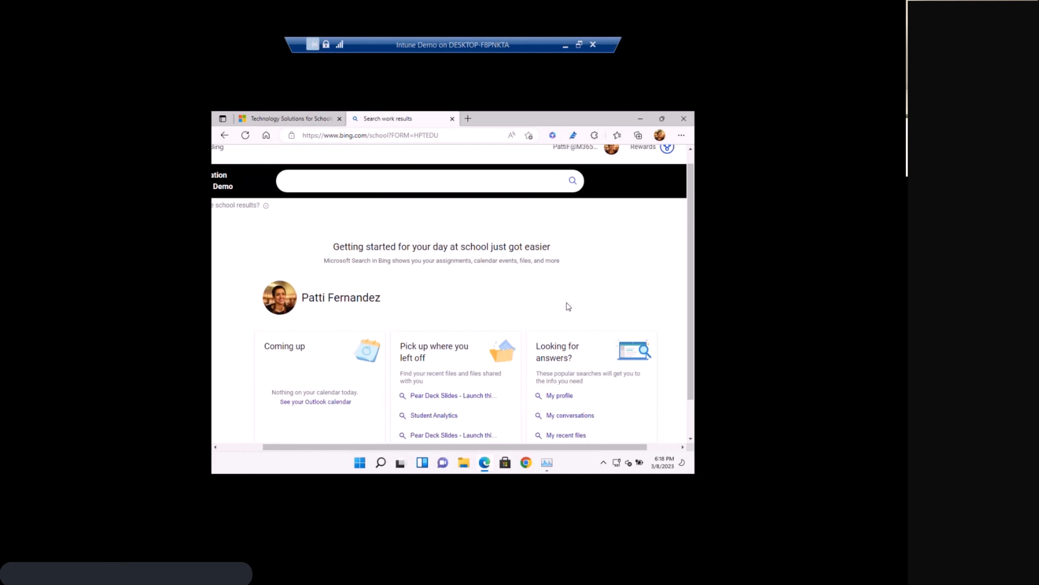
Return to the Bing home page and examine its Latest from your school, Trending on Bing, and Image of the day sections.
click(222, 137)
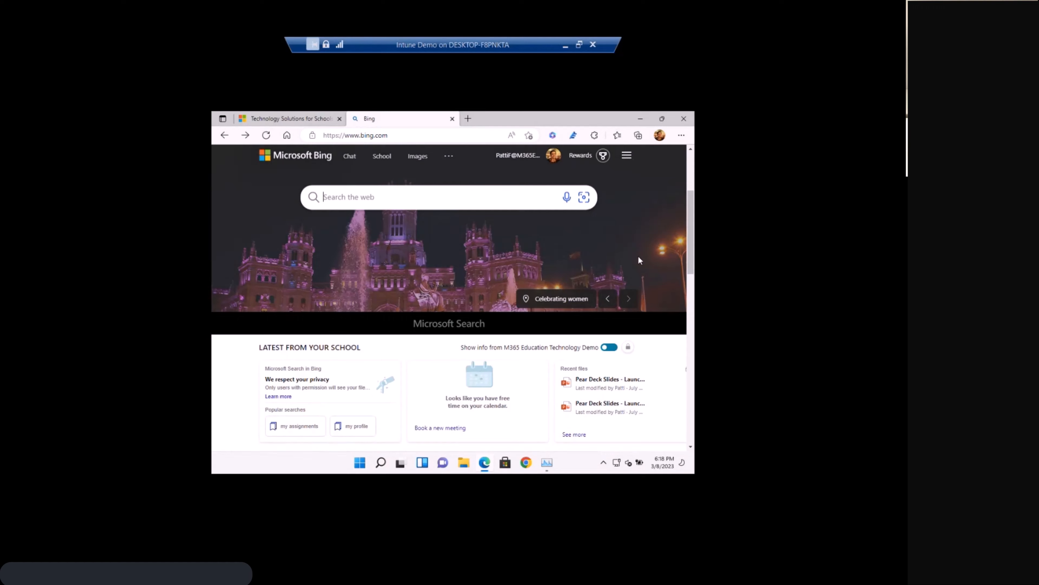
scroll(639, 257, down, 5)
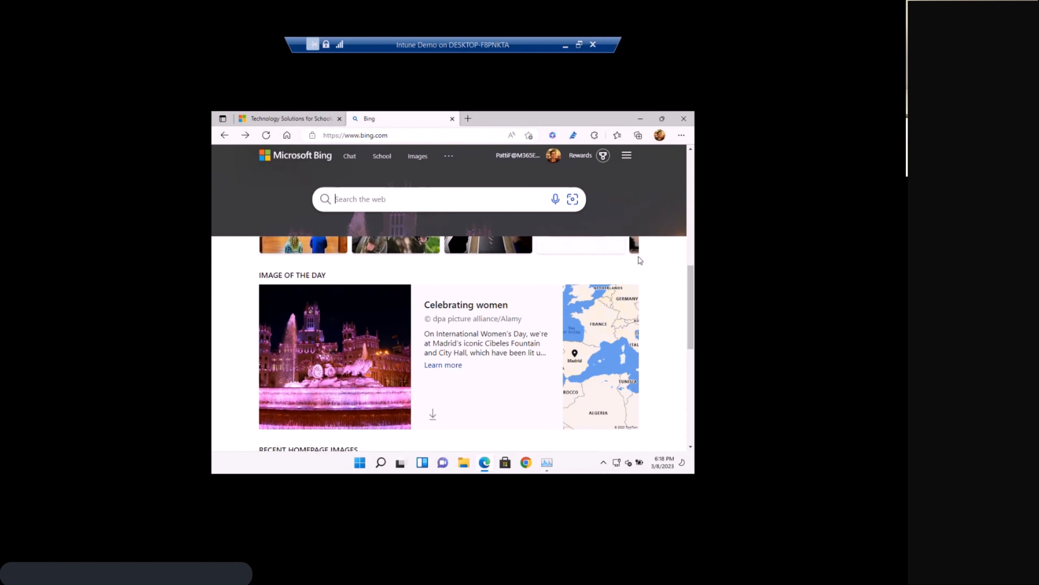
scroll(638, 257, down, 1)
scroll(638, 257, down, 2)
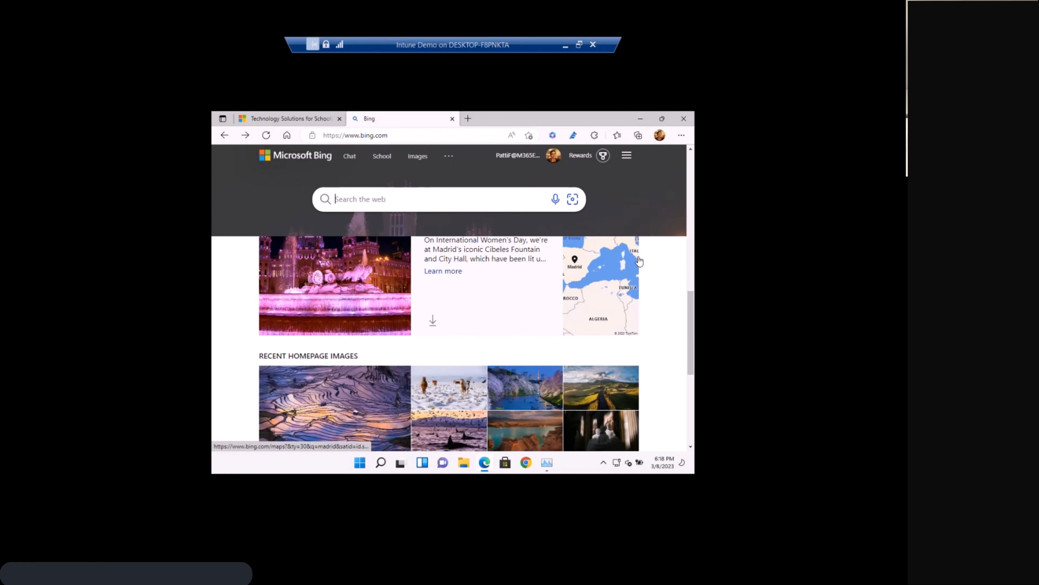
scroll(639, 261, down, 1)
scroll(639, 261, up, 6)
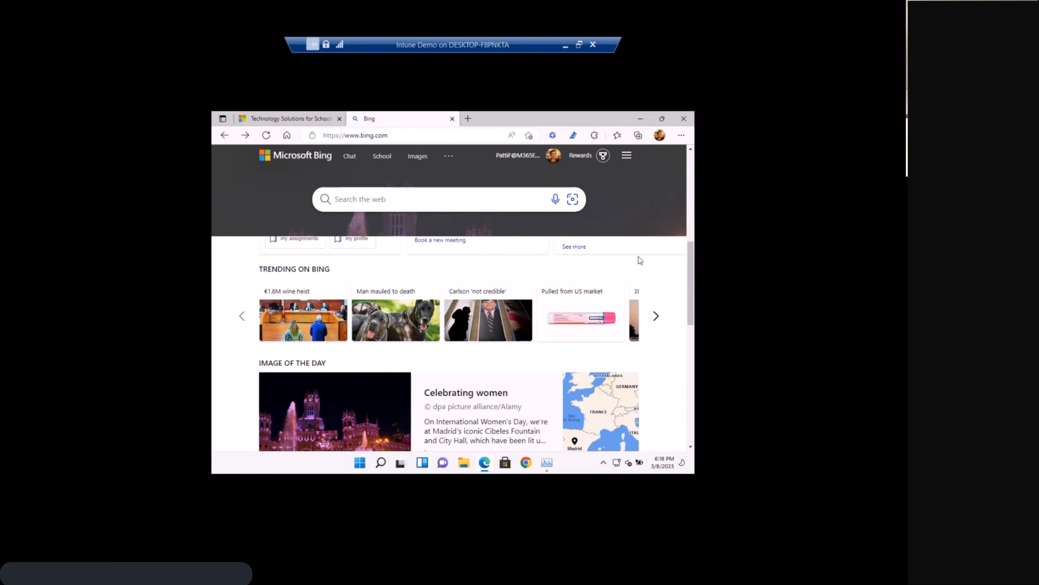
scroll(640, 261, up, 4)
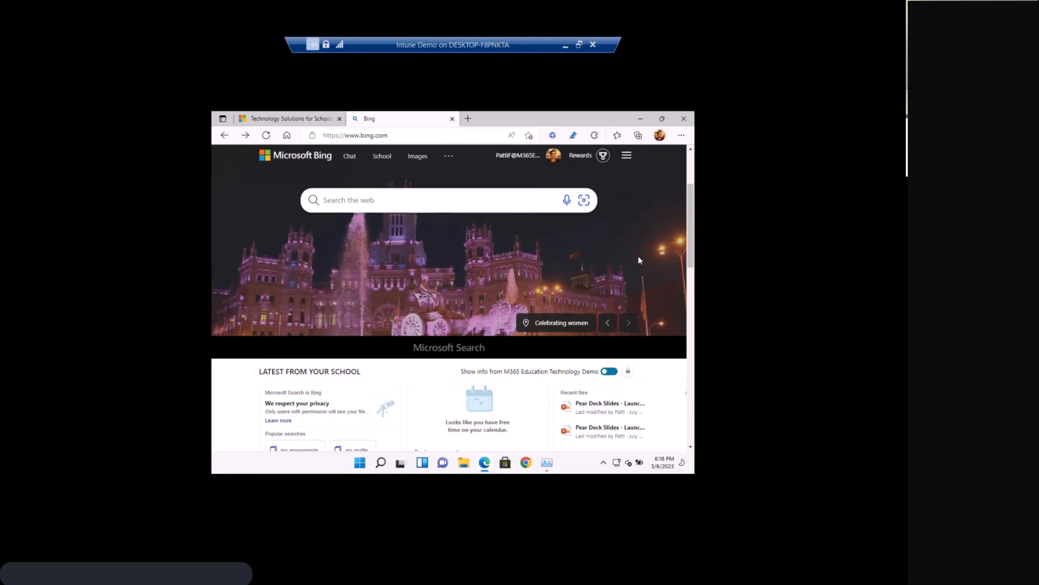
scroll(651, 326, down, 3)
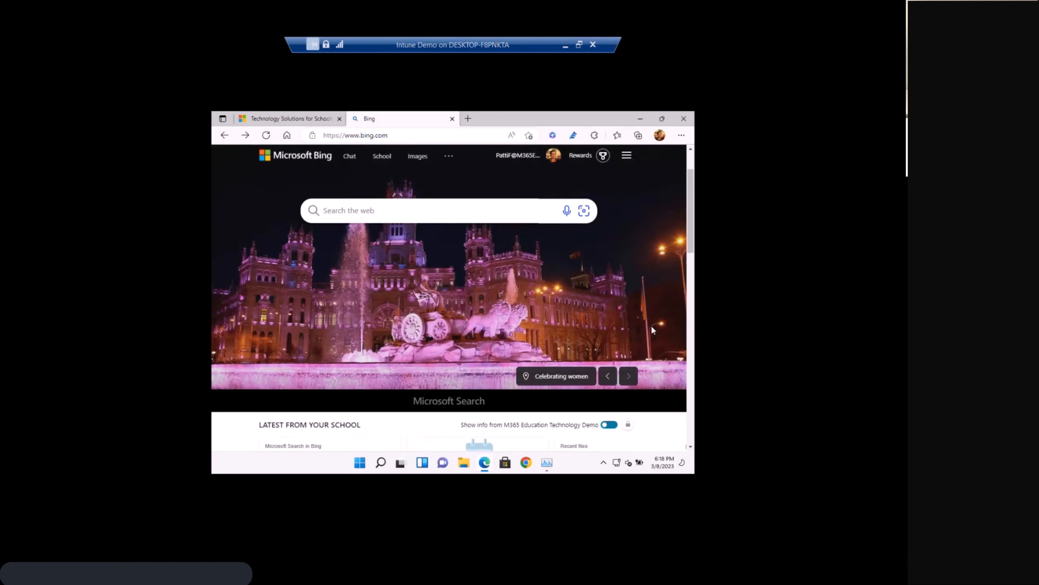
Close the browser on the virtual machine and open the Windows Start menu.
mouse_move(662, 298)
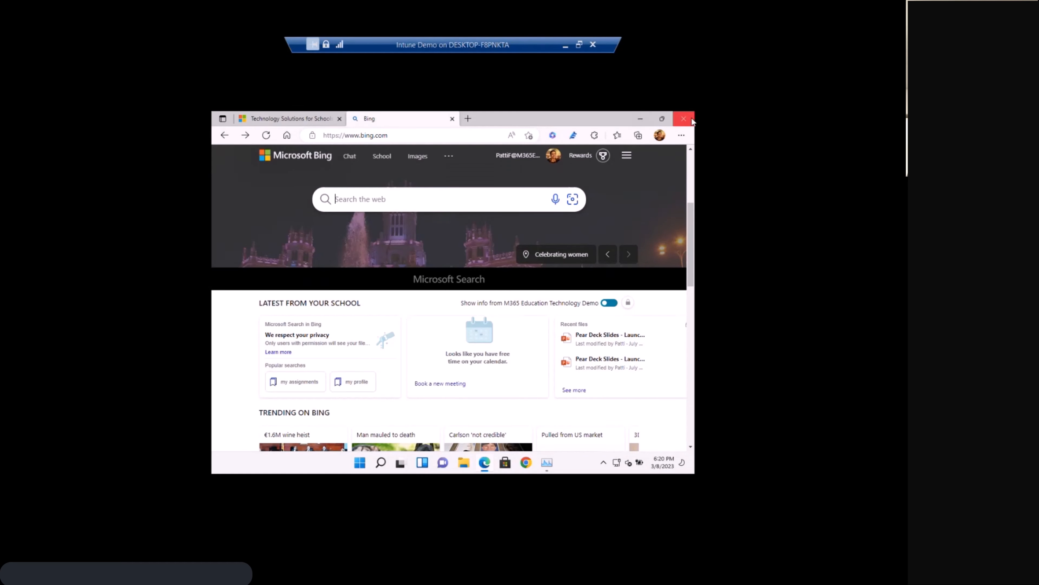
click(683, 122)
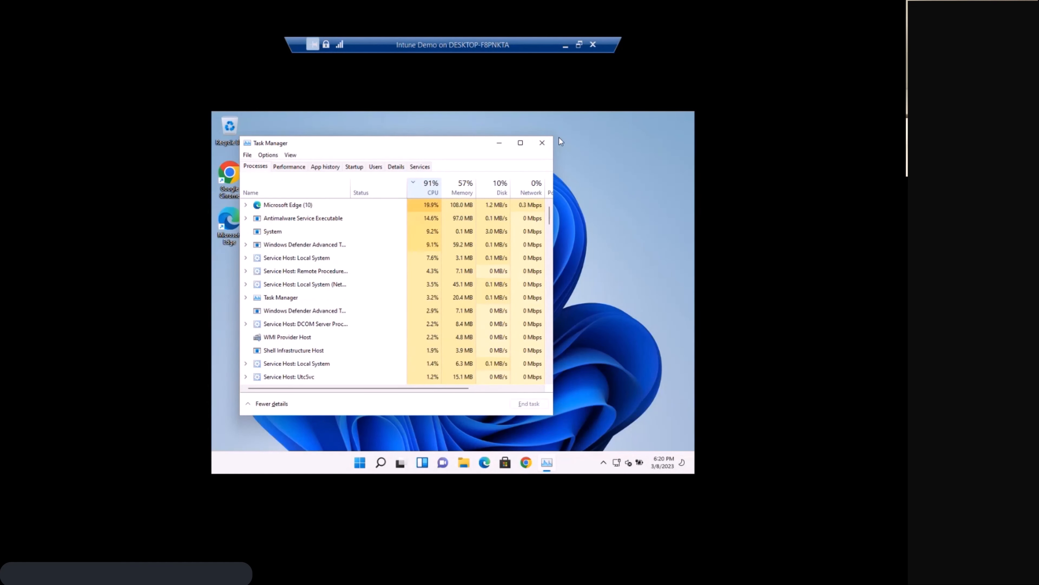
click(360, 463)
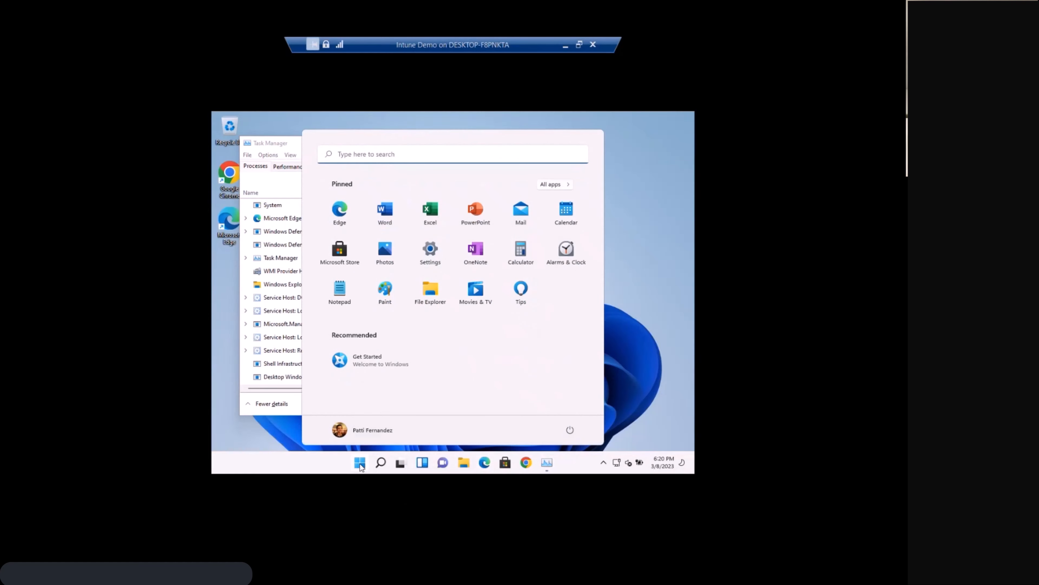
Search the Start menu for "company" to look for Company Portal, and close Task Manager.
text(company)
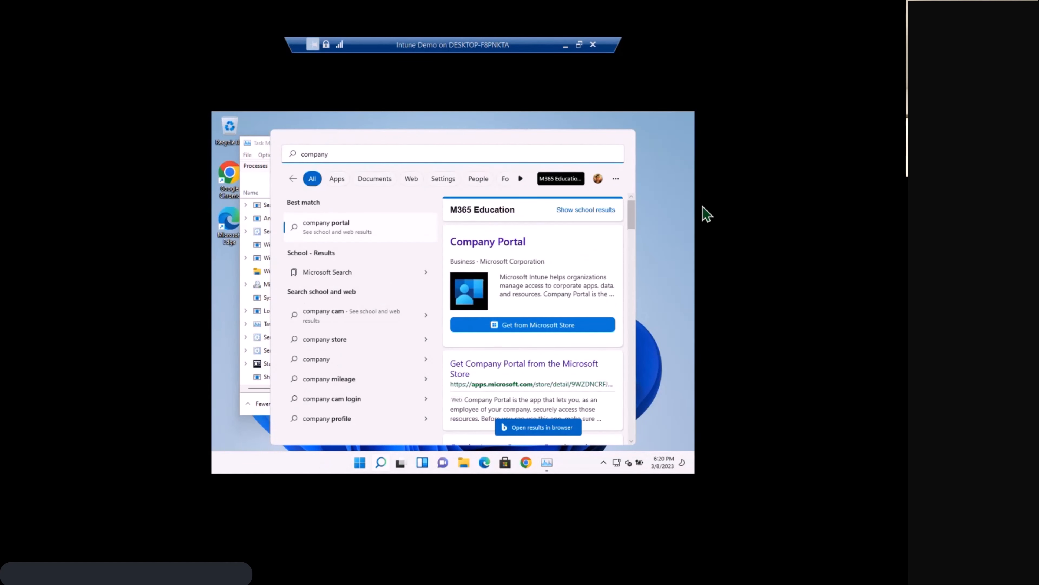
click(650, 208)
click(543, 144)
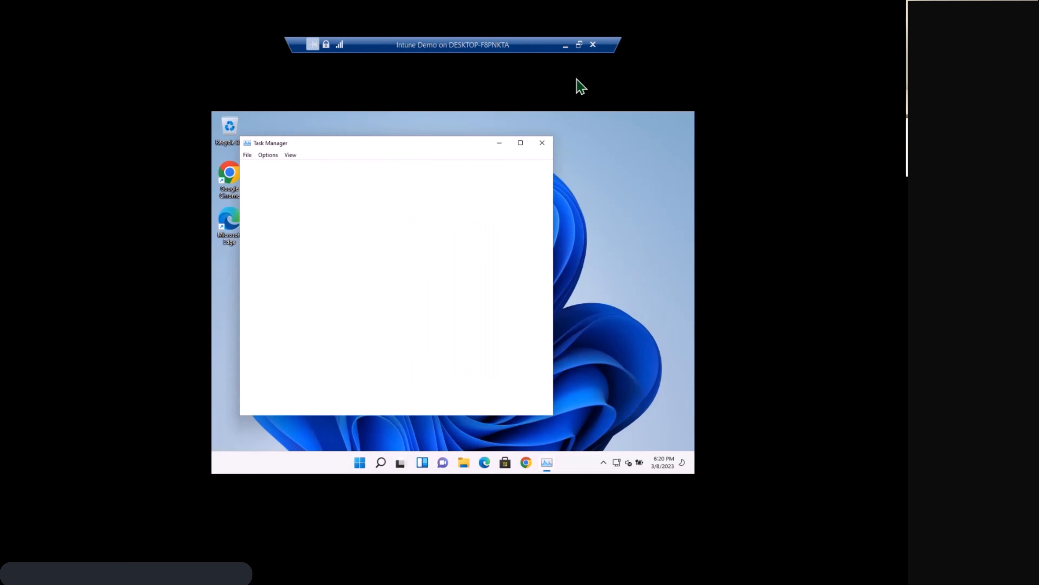
Take the virtual machine out of full screen, restart its Windows system, and return the connection window to full screen.
click(580, 44)
click(311, 83)
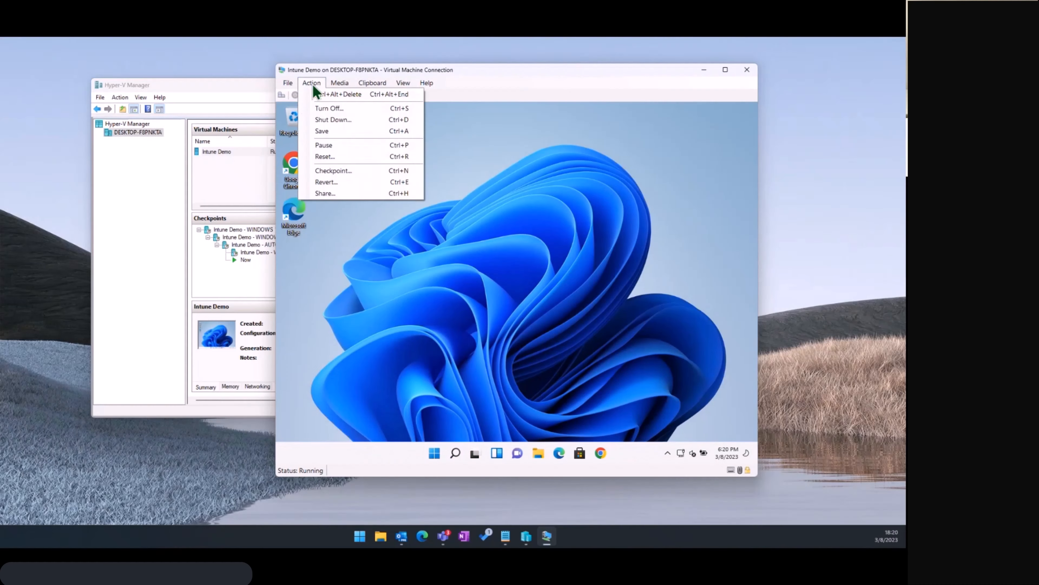
click(312, 83)
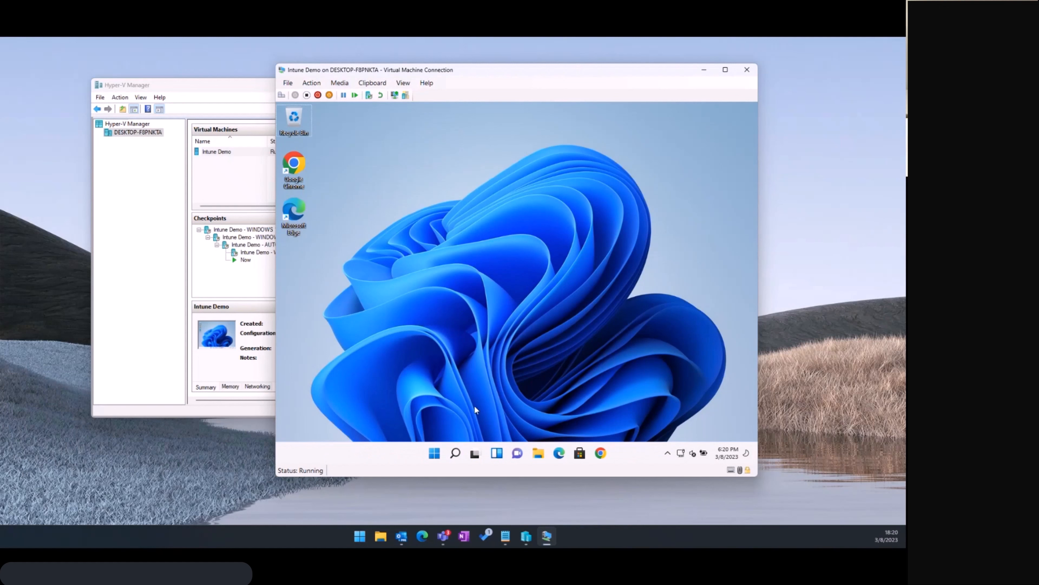
click(435, 454)
click(634, 420)
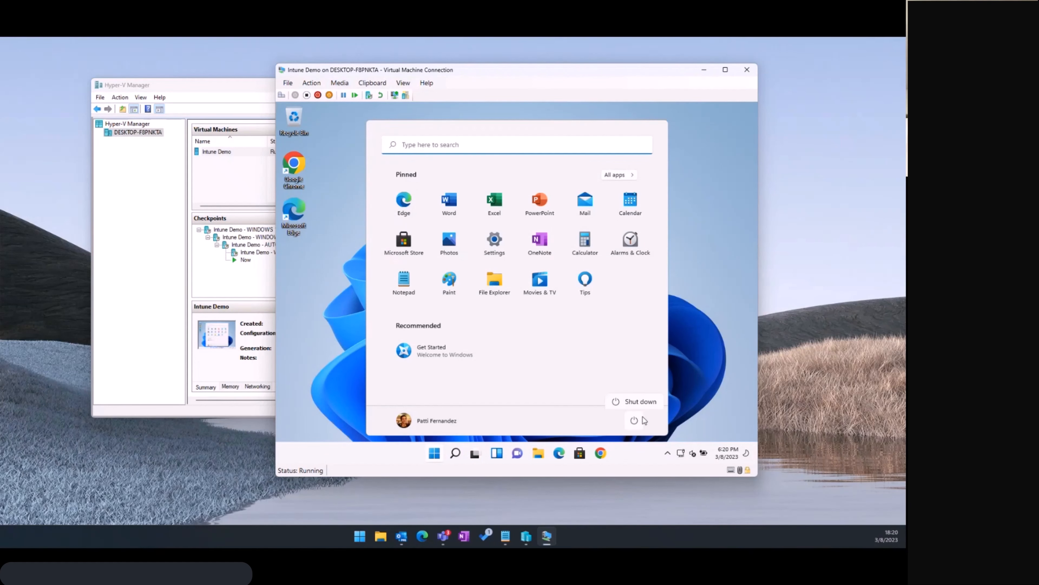
click(644, 405)
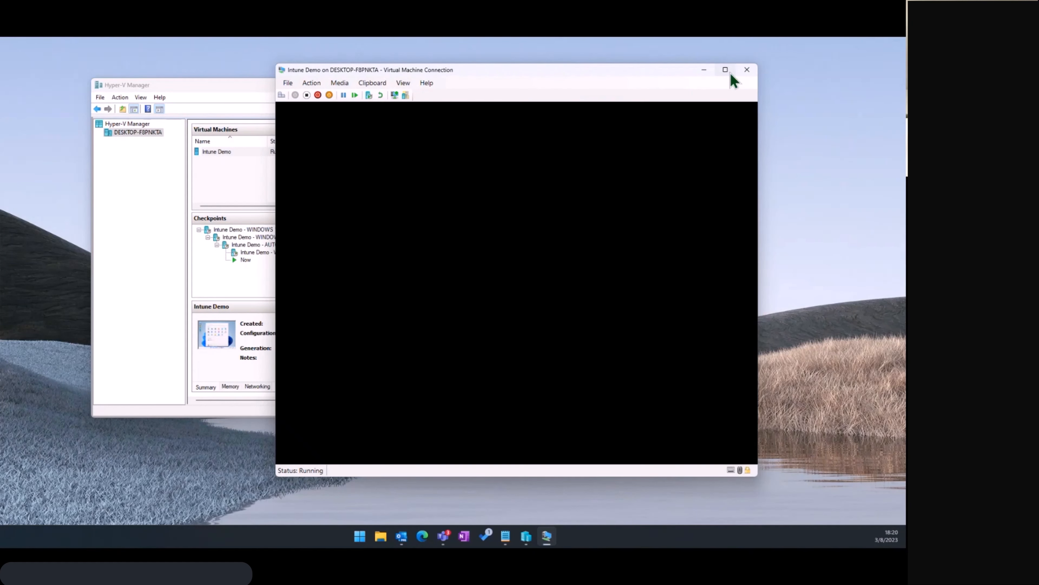
click(727, 71)
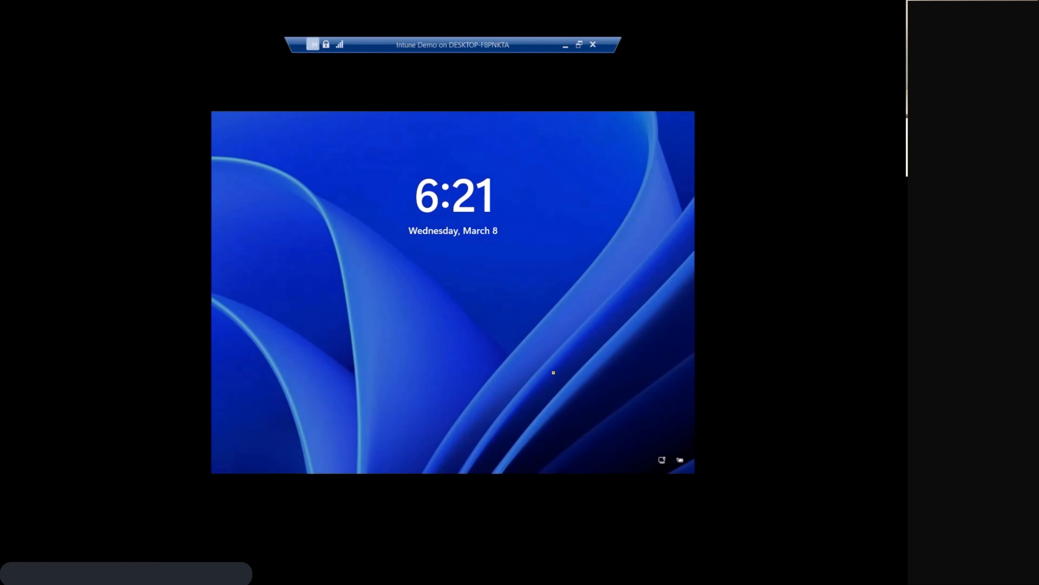
Dismiss the lock screen and sign in to Windows on the virtual machine with the account password.
click(483, 389)
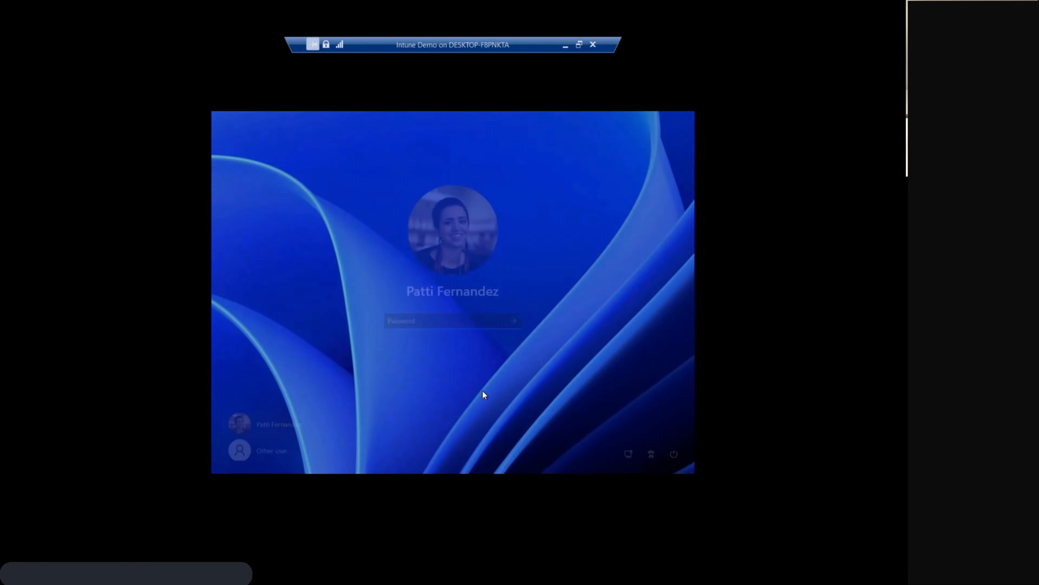
text(••)
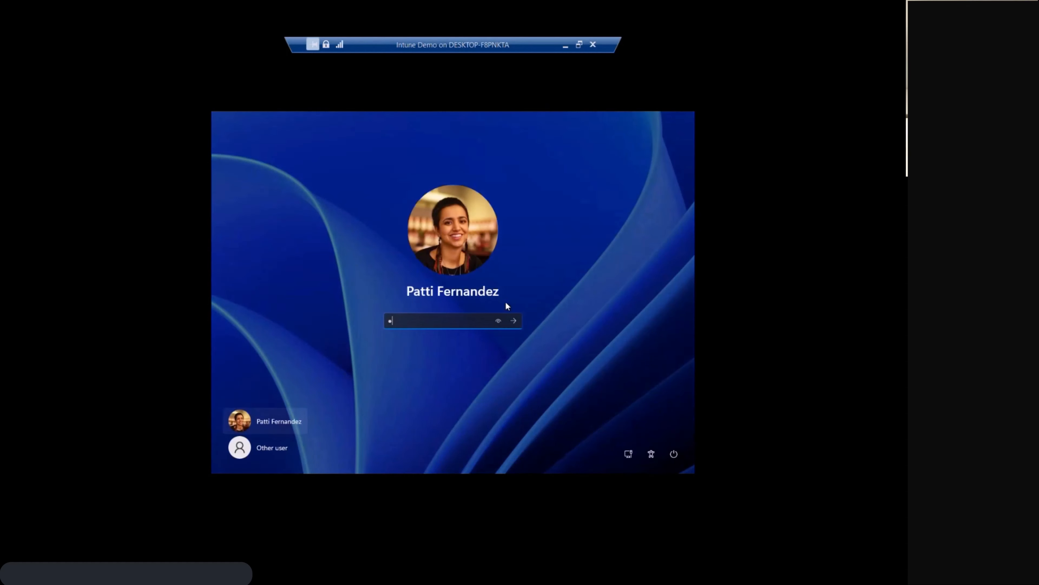
text(•••••••)
click(515, 323)
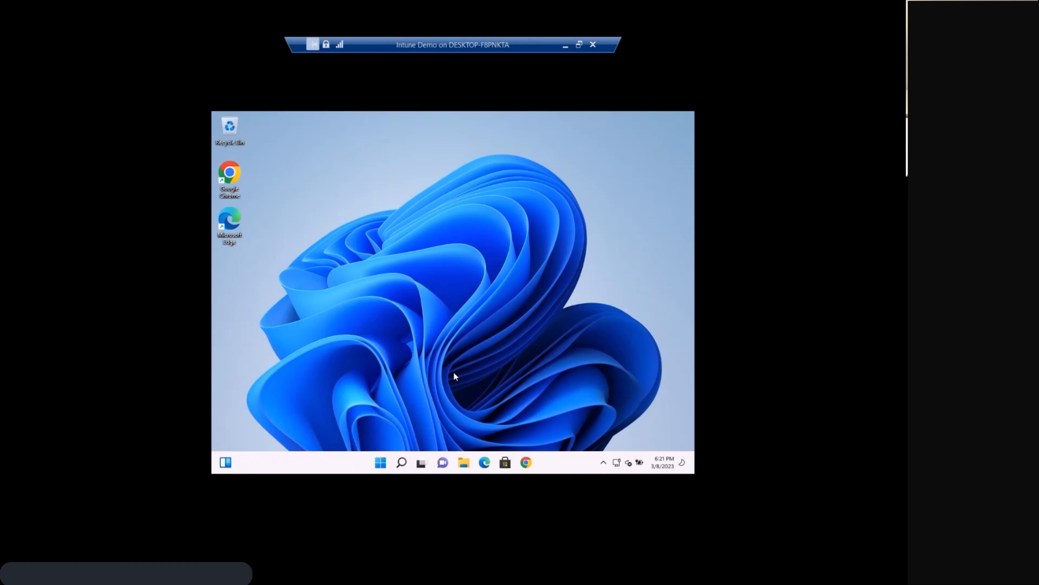
Find and open Task Manager on the virtual machine through a Windows search for "task m".
click(382, 463)
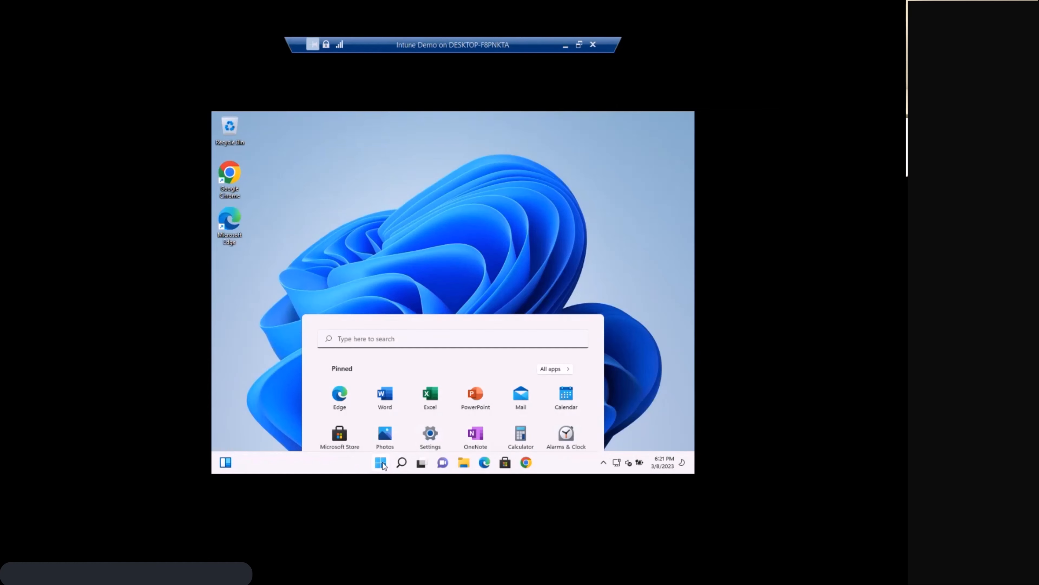
text(task )
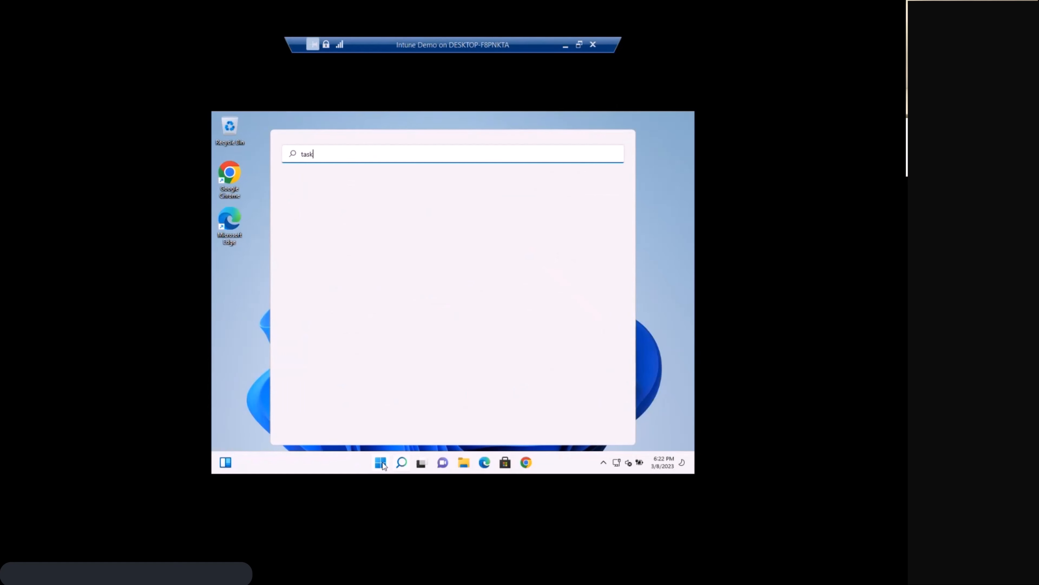
text(m)
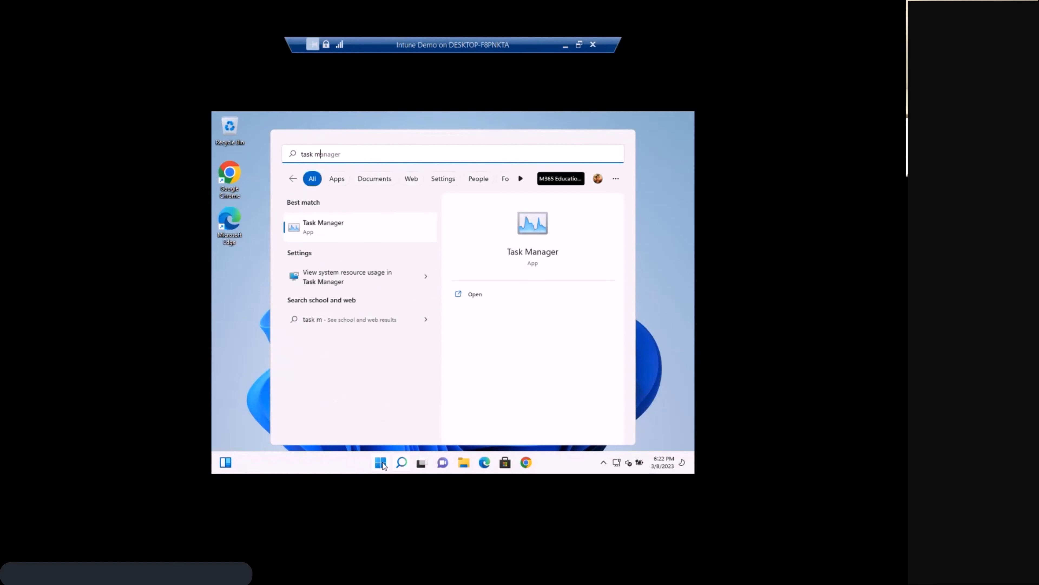
key(Return)
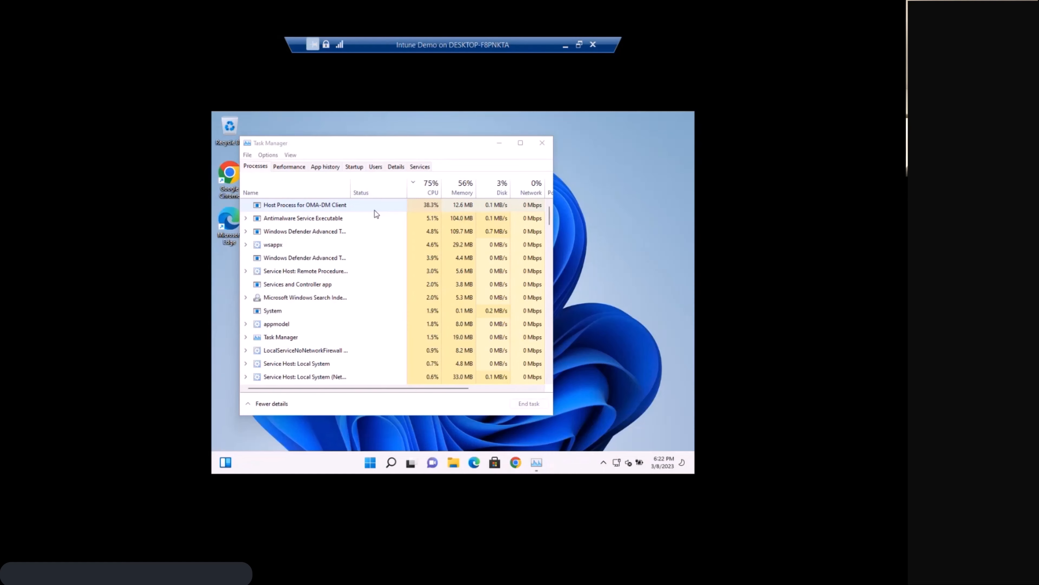
Search Windows for "company portal" to check for the app, and close the search and Task Manager.
key(super)
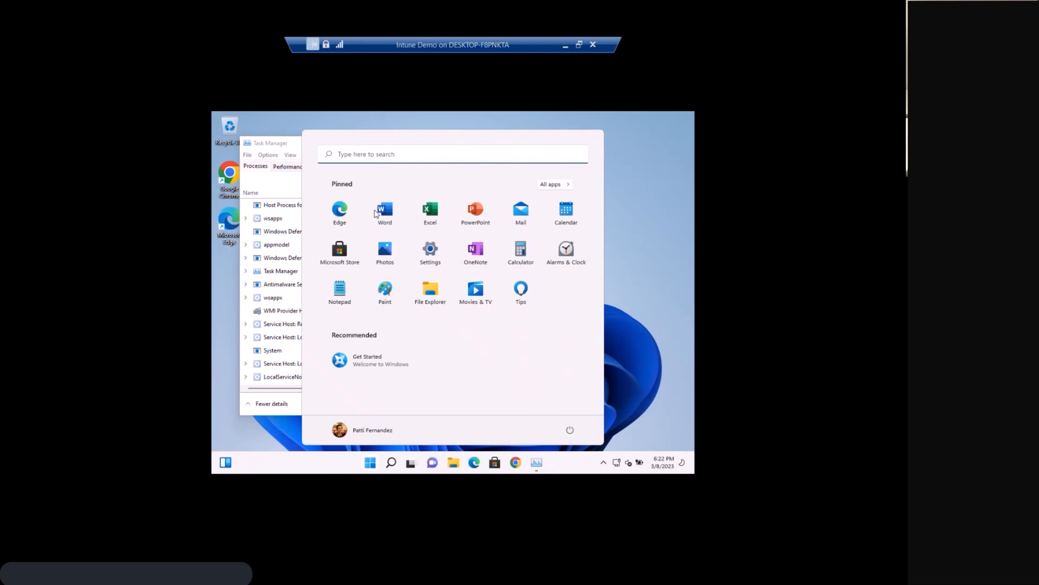
text(company )
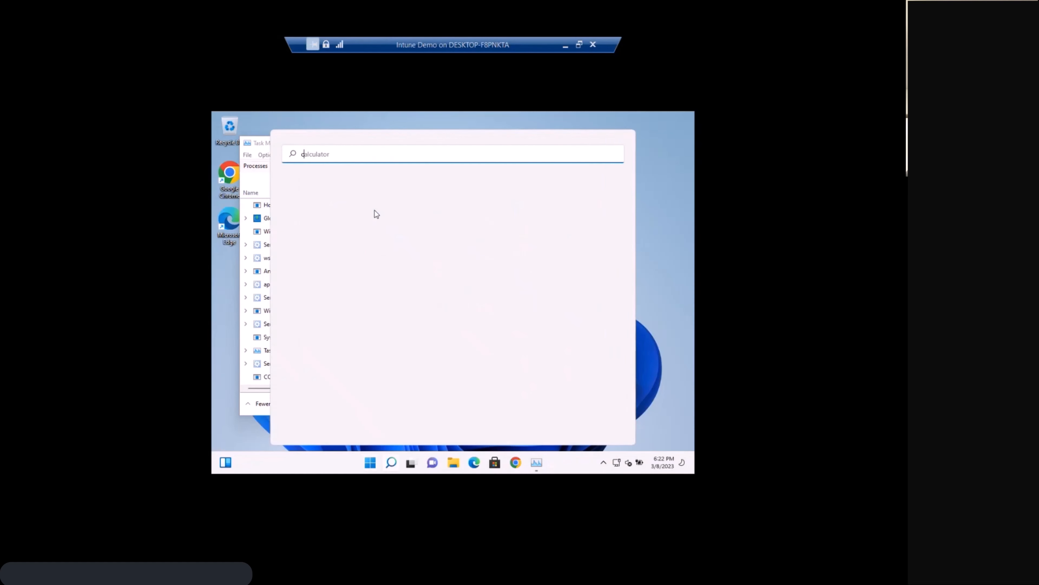
text(portal)
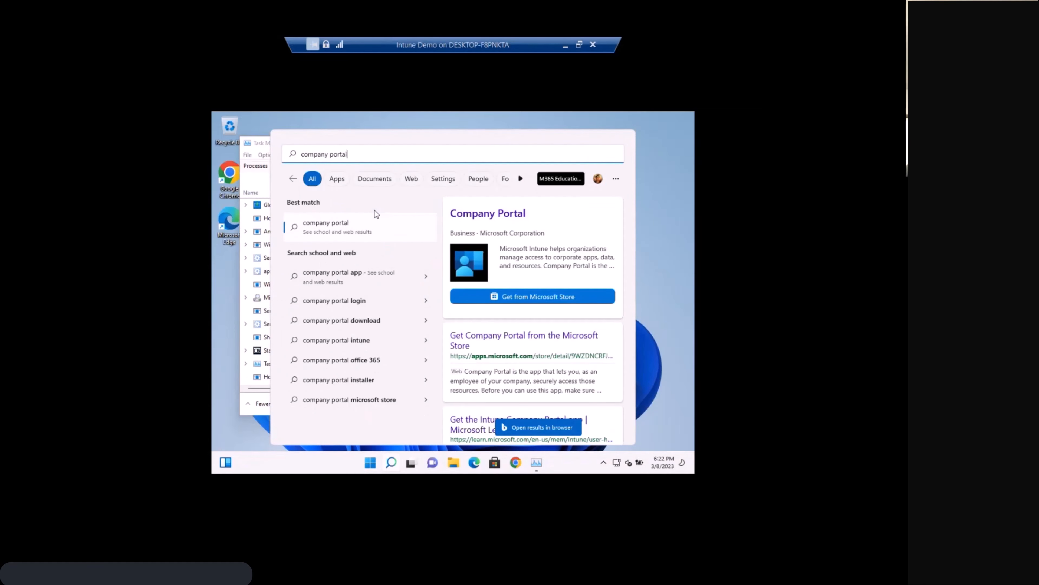
key(Escape)
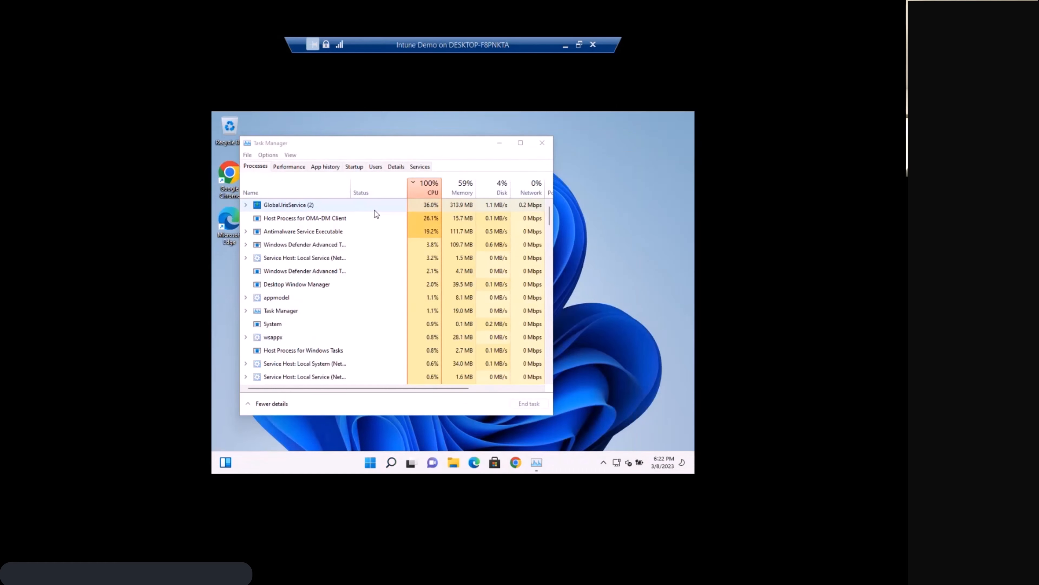
click(542, 143)
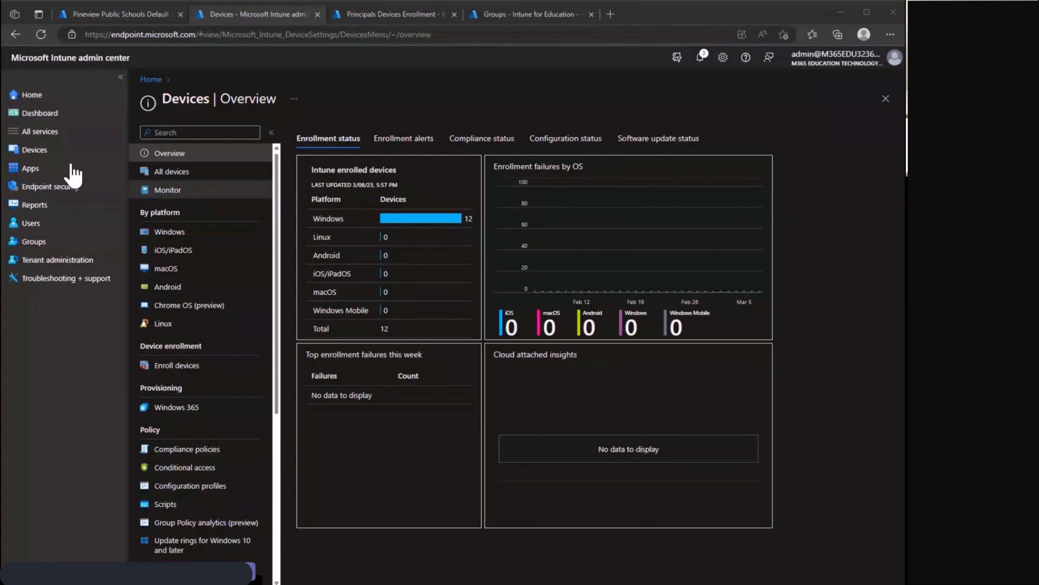
Switch to the Microsoft Intune admin center and open the overview of DESKTOP-6T69K8K from the list of all devices.
click(46, 151)
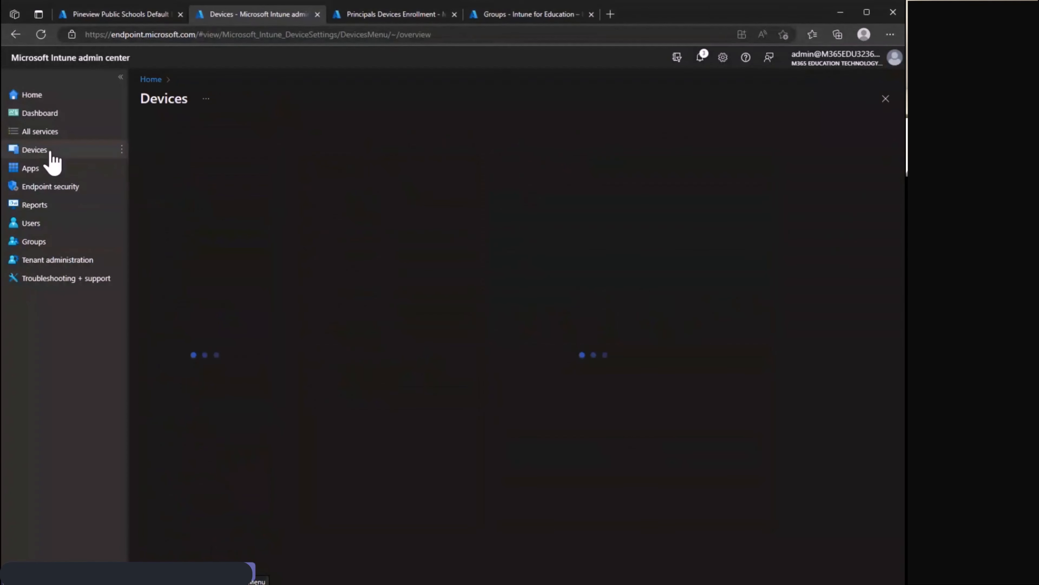
click(216, 175)
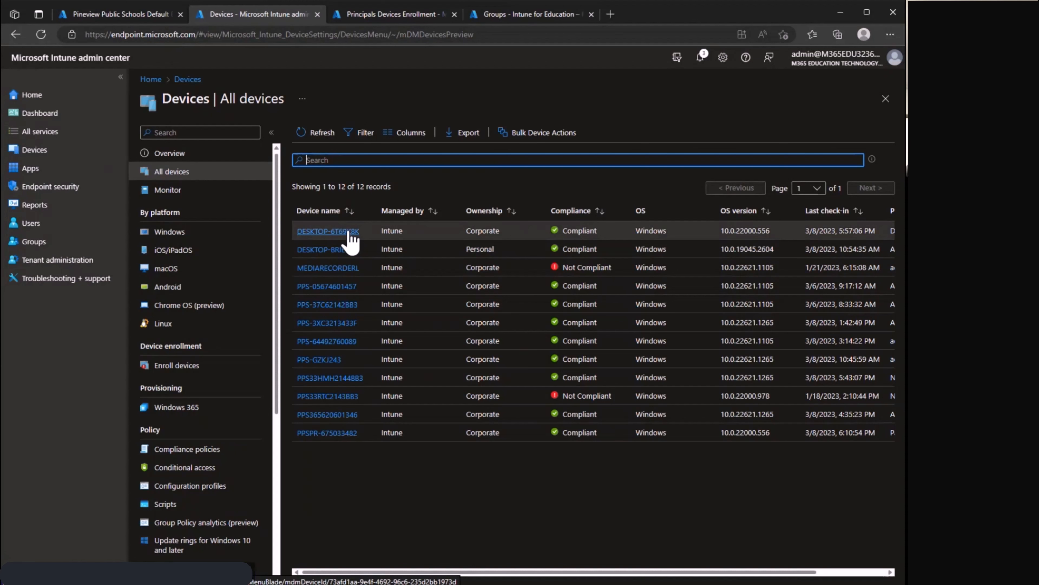
click(324, 232)
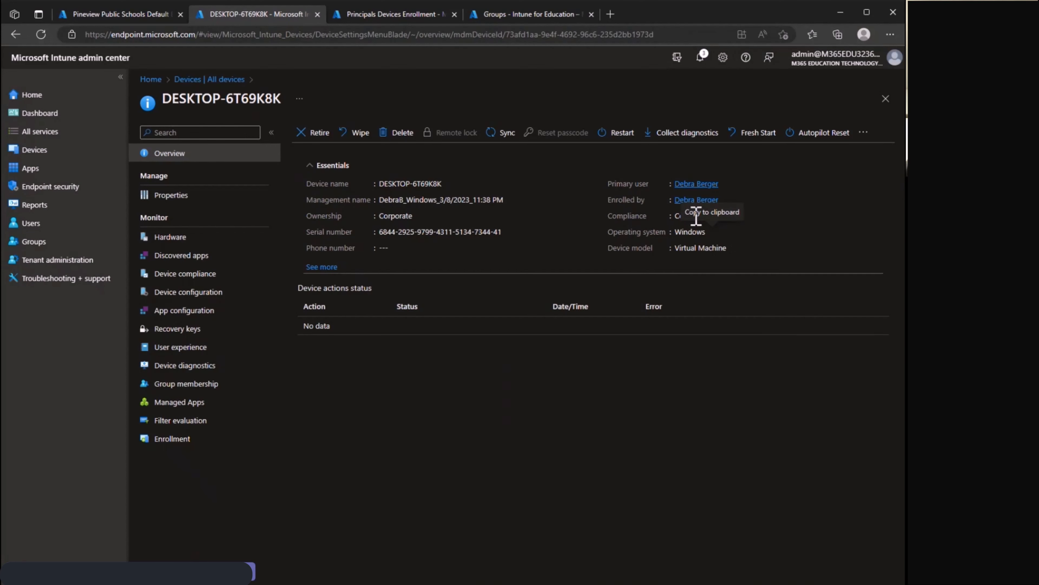
Examine the device's Enrollment profiles and its Managed Apps, including the user choices for the app list.
click(216, 440)
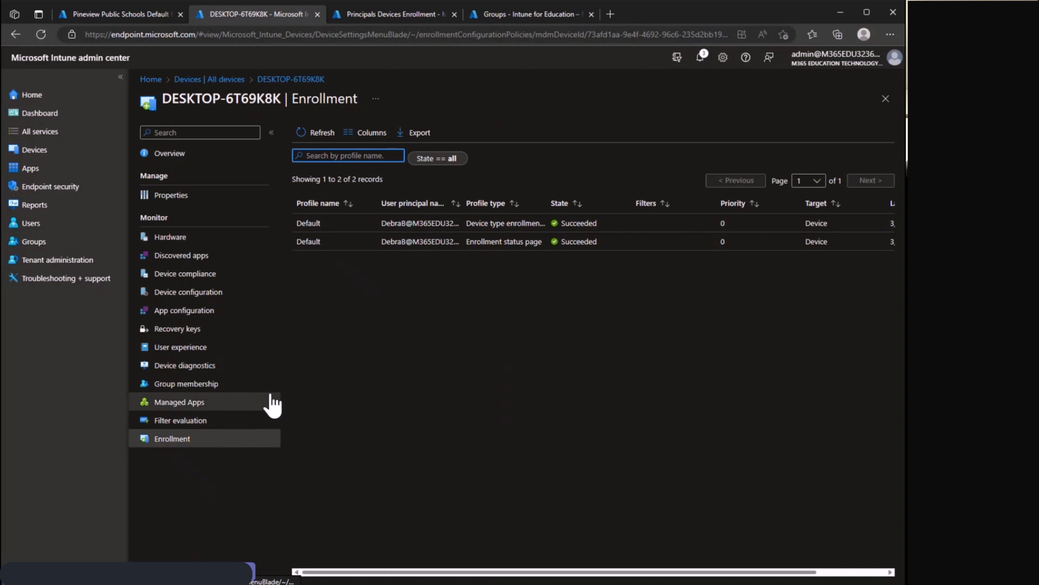
click(190, 403)
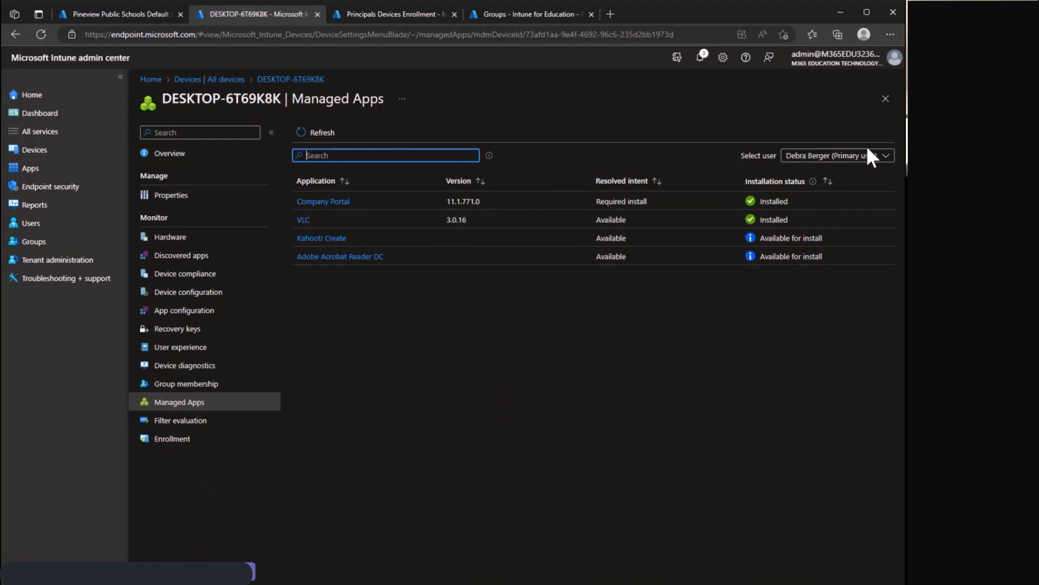
click(871, 157)
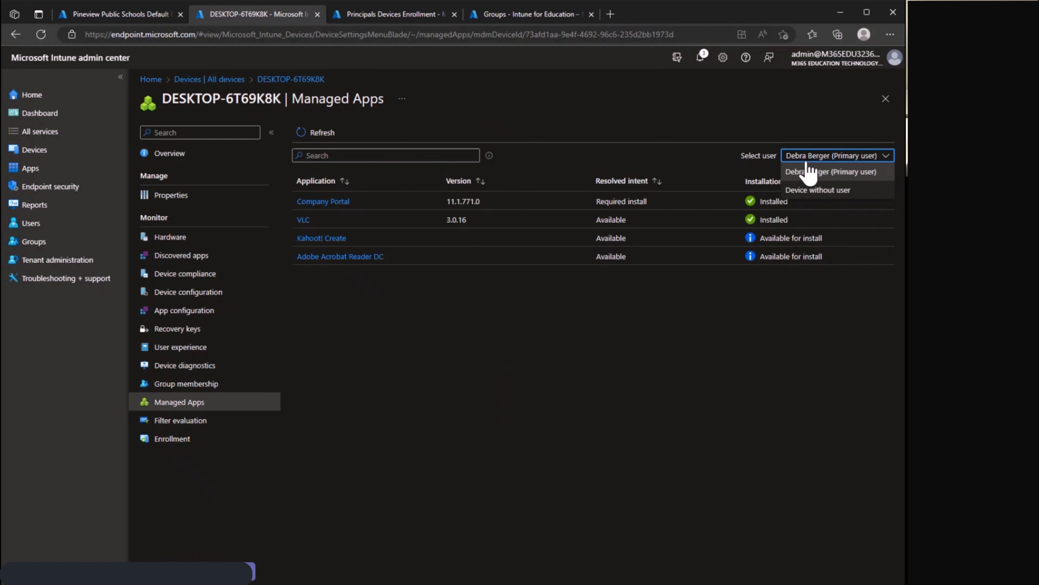
click(385, 400)
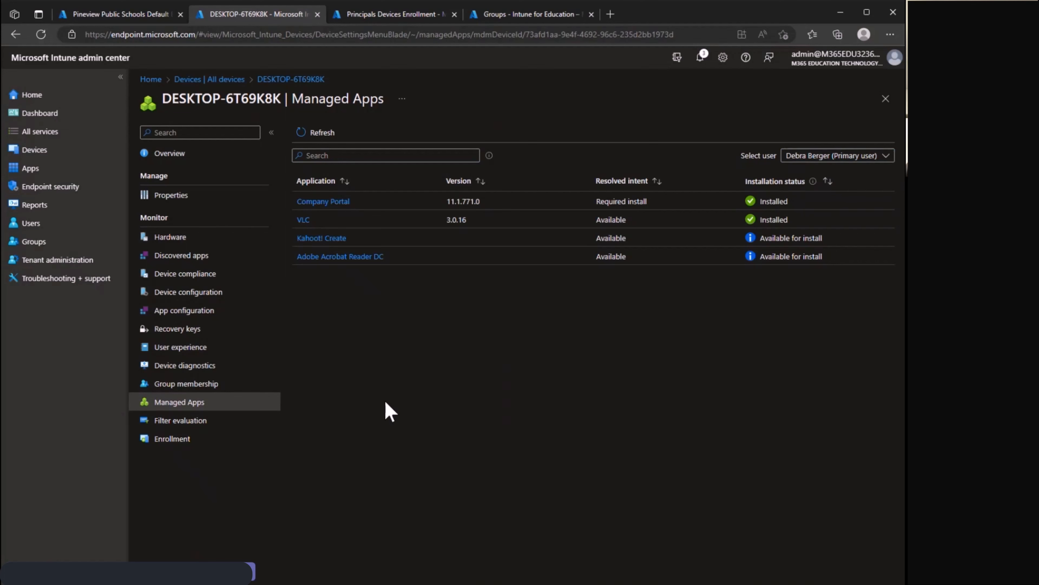
Review the device's User experience, Recovery keys, and Device configuration pages.
click(184, 354)
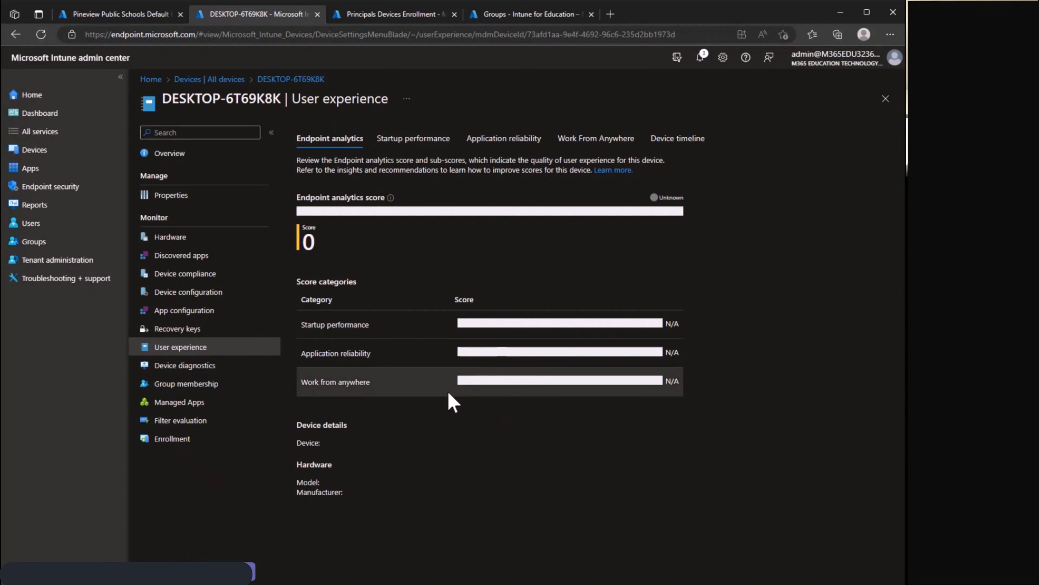
click(188, 331)
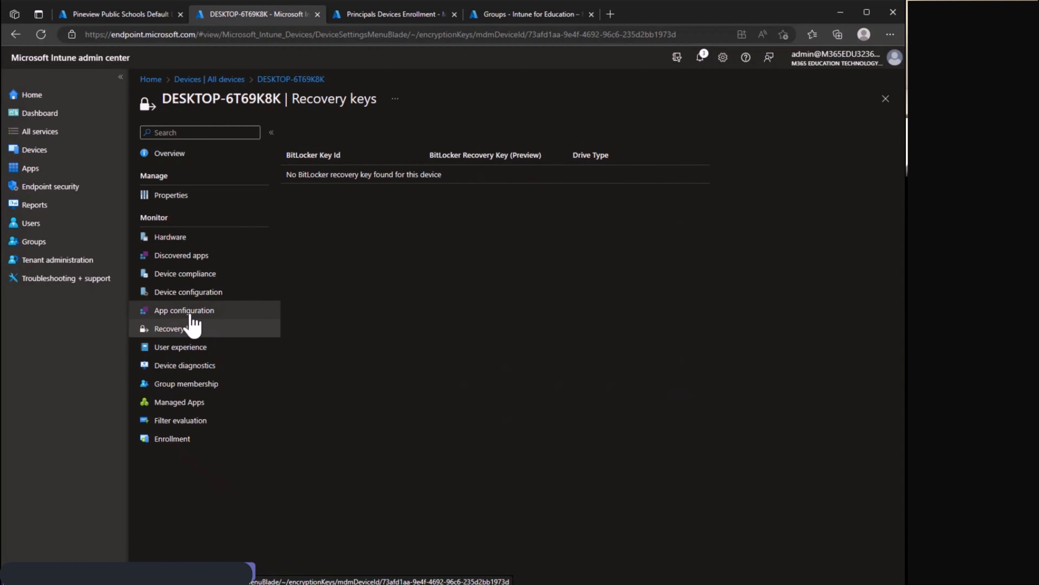
click(193, 290)
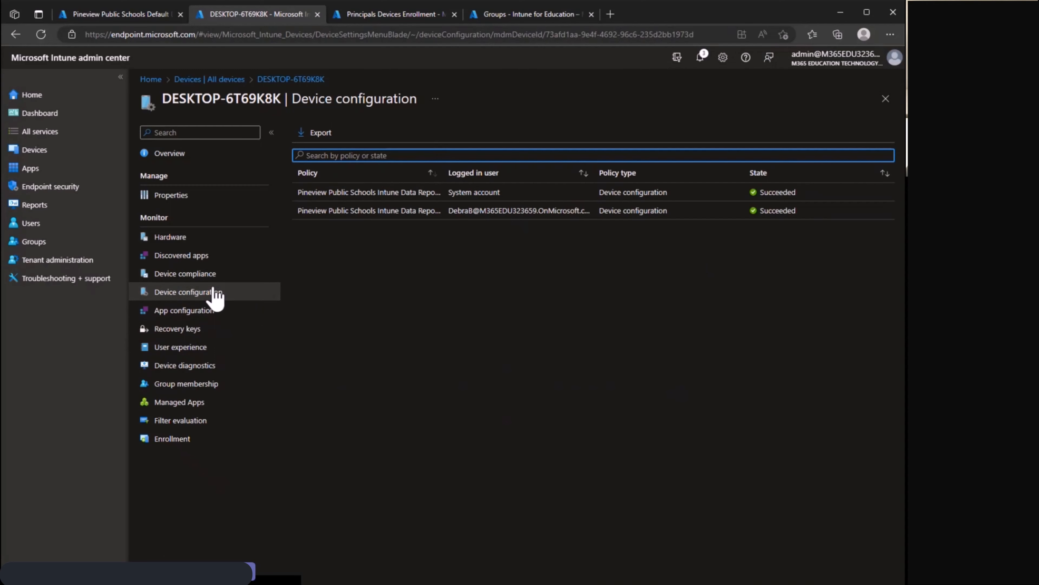
Examine the device's Hardware details, from system and storage information through network and conditional access.
click(181, 238)
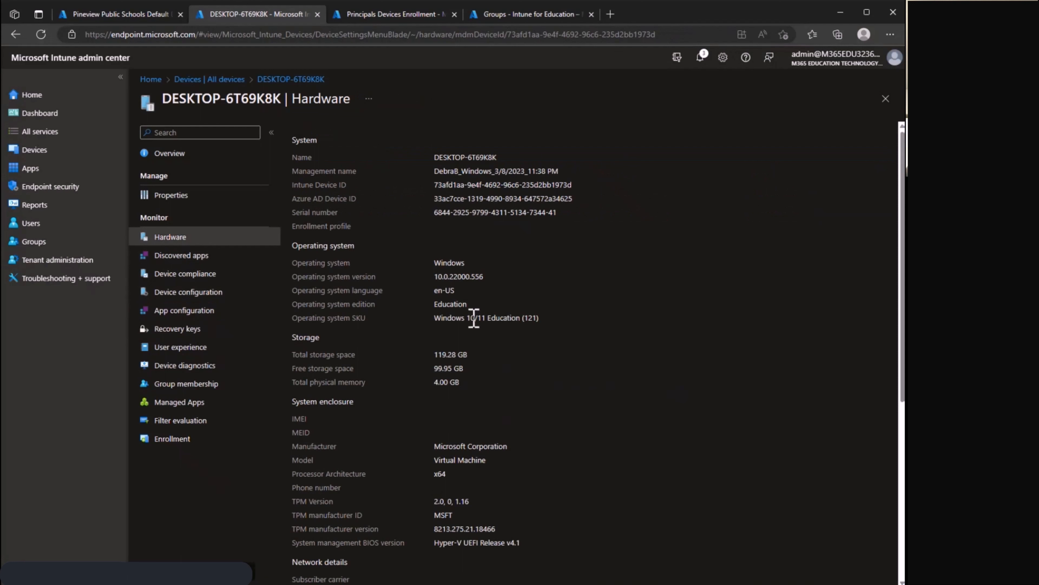
scroll(412, 261, down, 5)
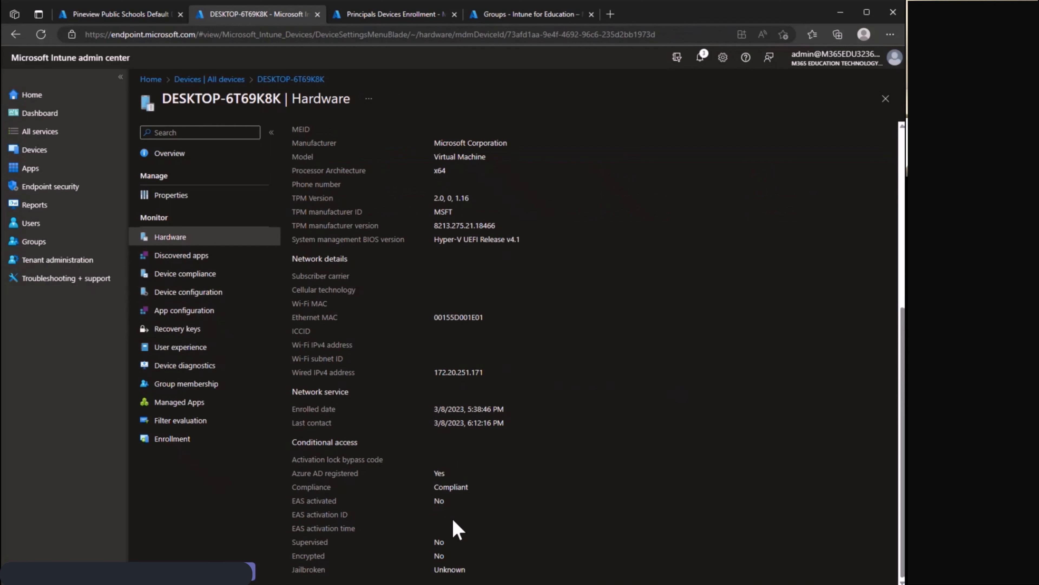
scroll(458, 472, up, 5)
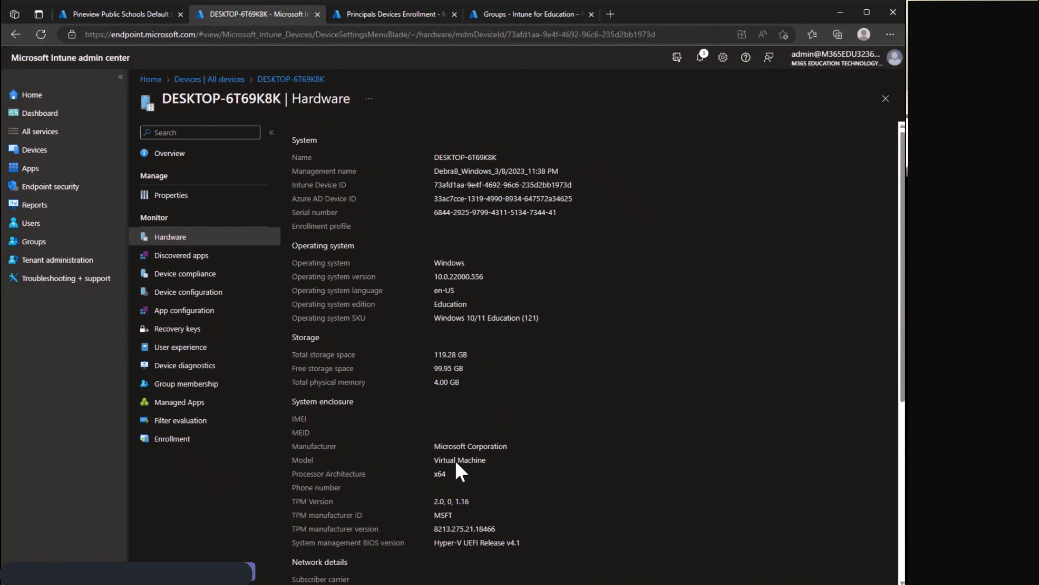
Examine the device's Properties, including the primary user options, and return to the device overview.
click(196, 200)
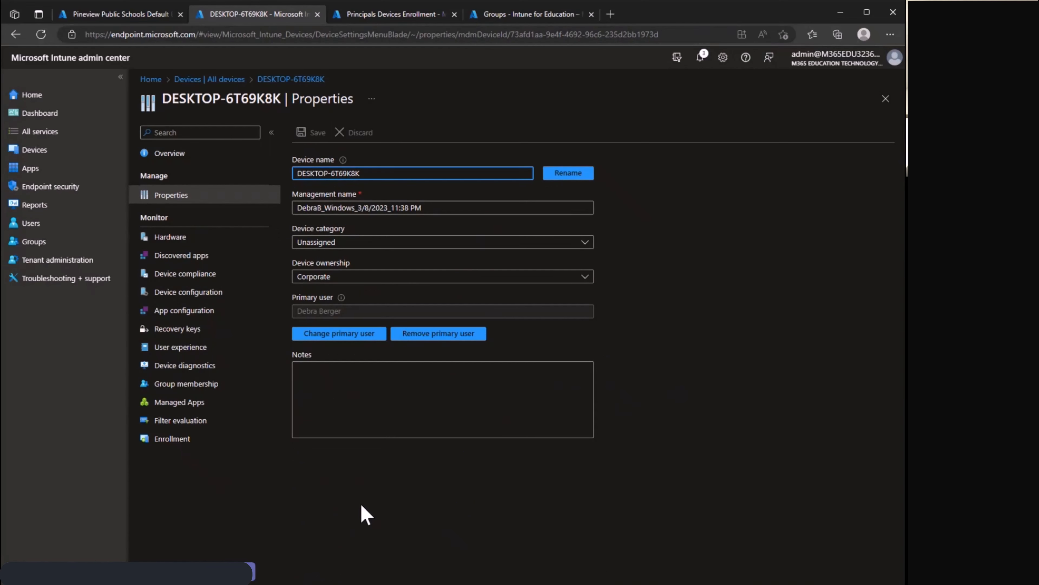
click(386, 516)
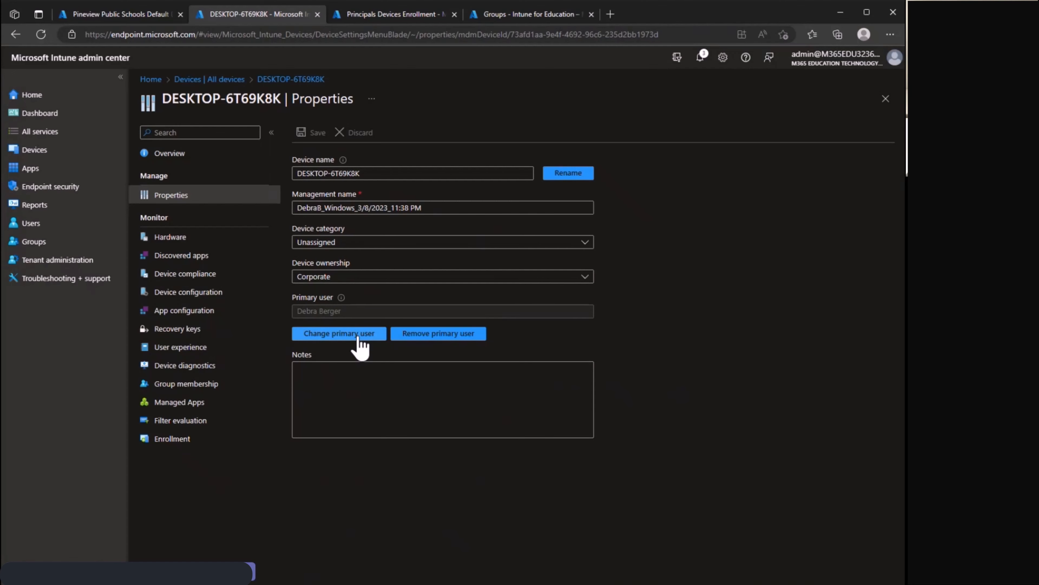
click(291, 79)
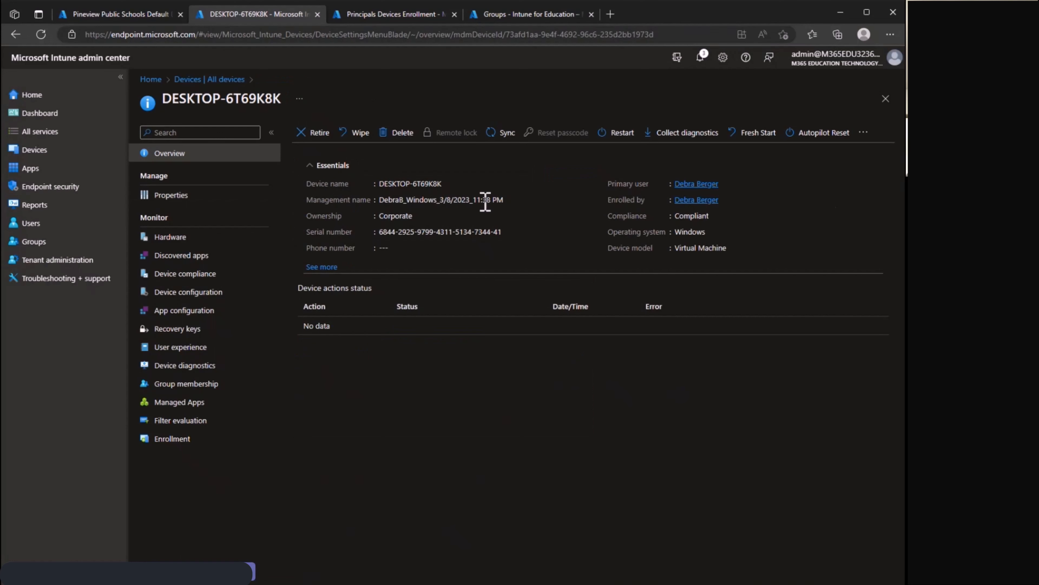
Start renaming the device DESKTOP-6T69K8K, entering the prefix PPSL- as the beginning of its new name.
click(863, 133)
click(736, 225)
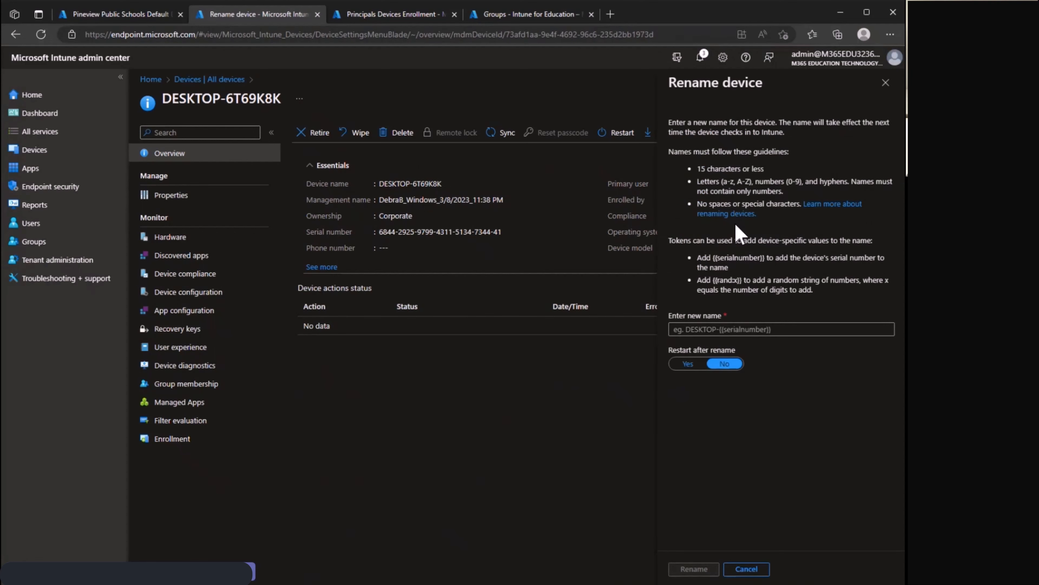
click(695, 329)
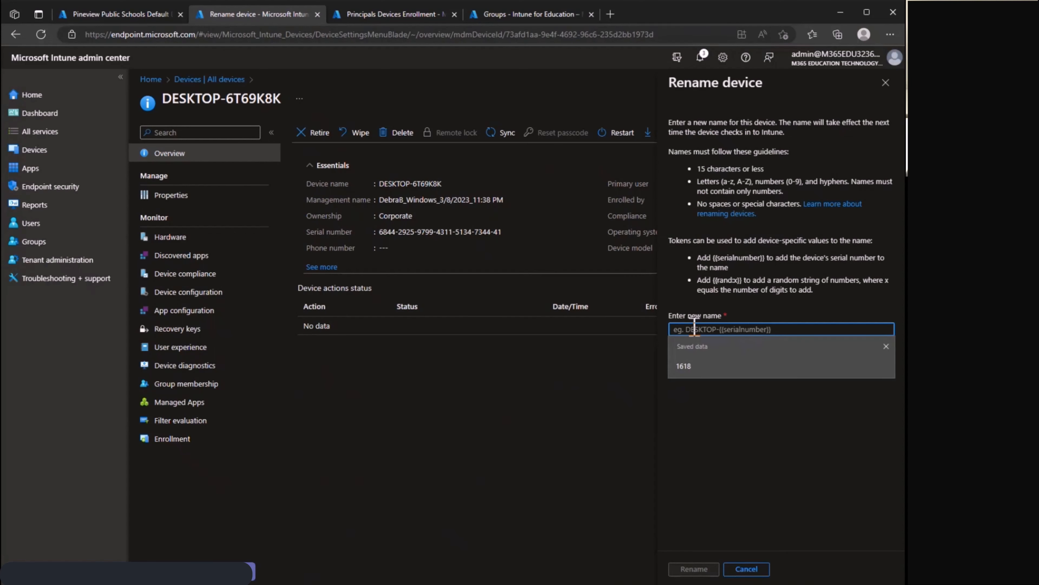
text(PP)
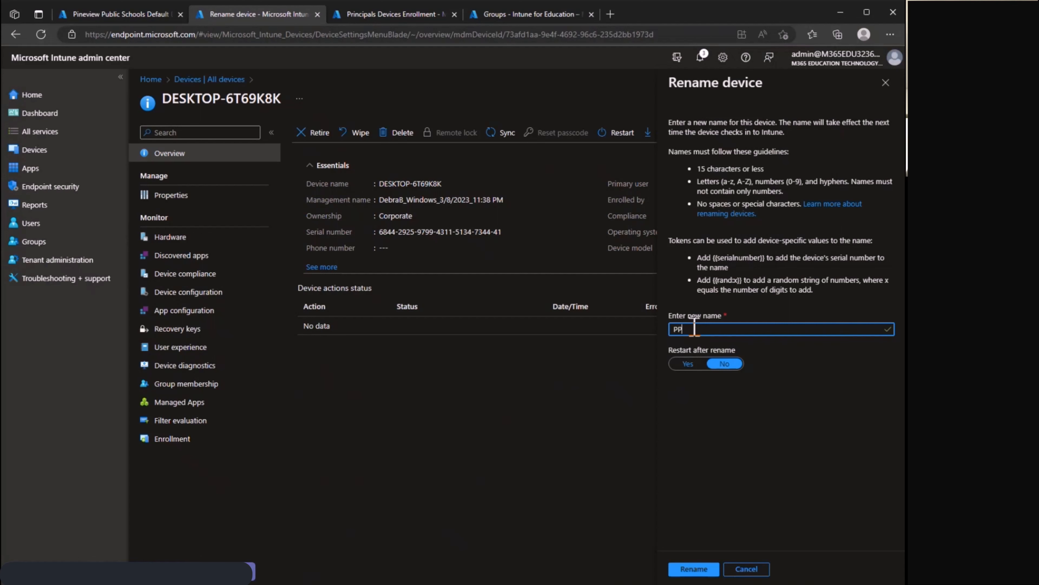
text(SL-)
Append the {{serialnumber}} token to the new device name, enable restart after rename, and submit the rename.
drag(714, 257, 763, 259)
right_click(755, 261)
click(782, 273)
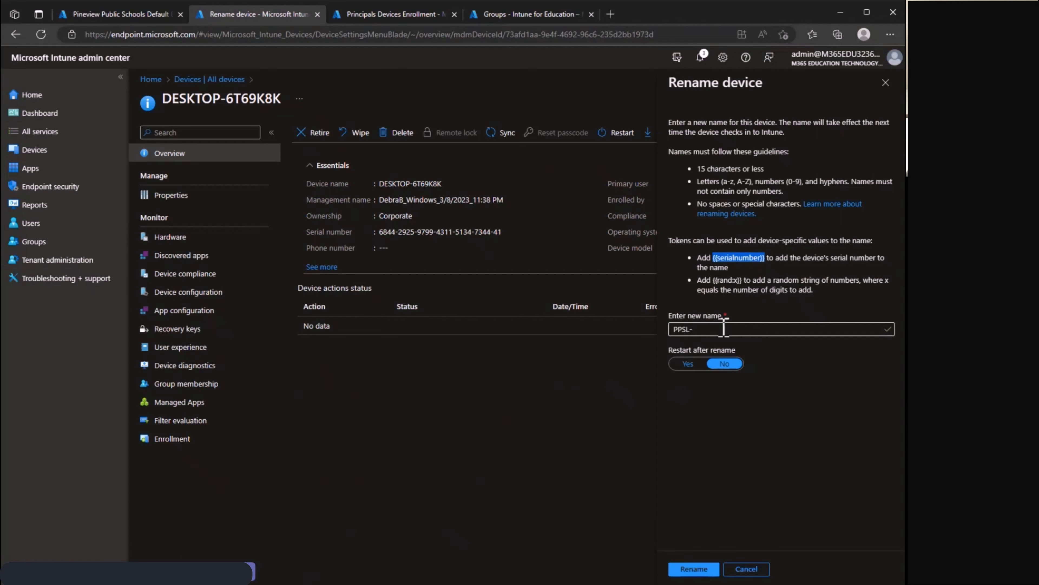
click(716, 329)
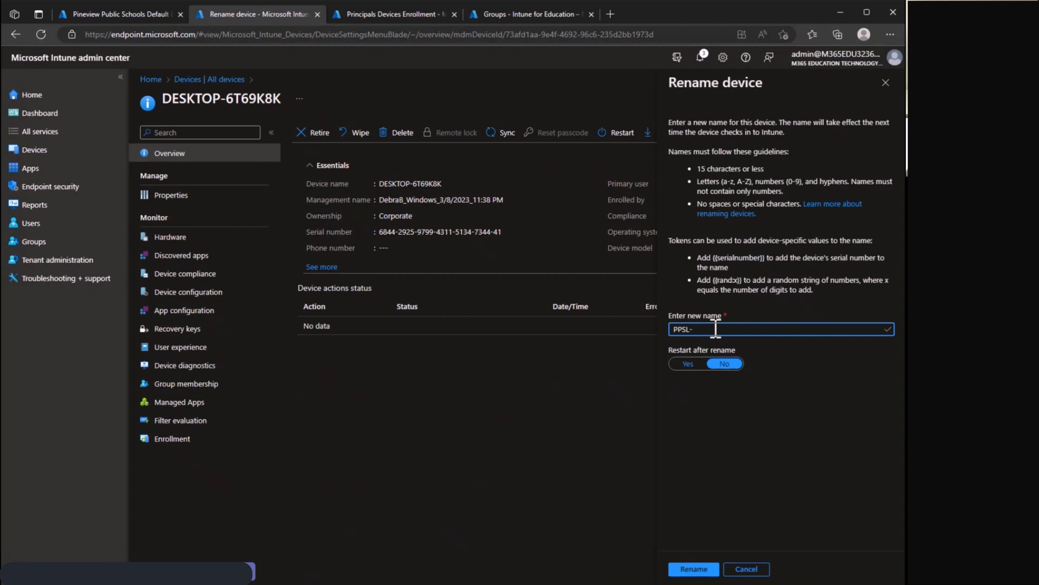
key(ctrl+v)
click(693, 364)
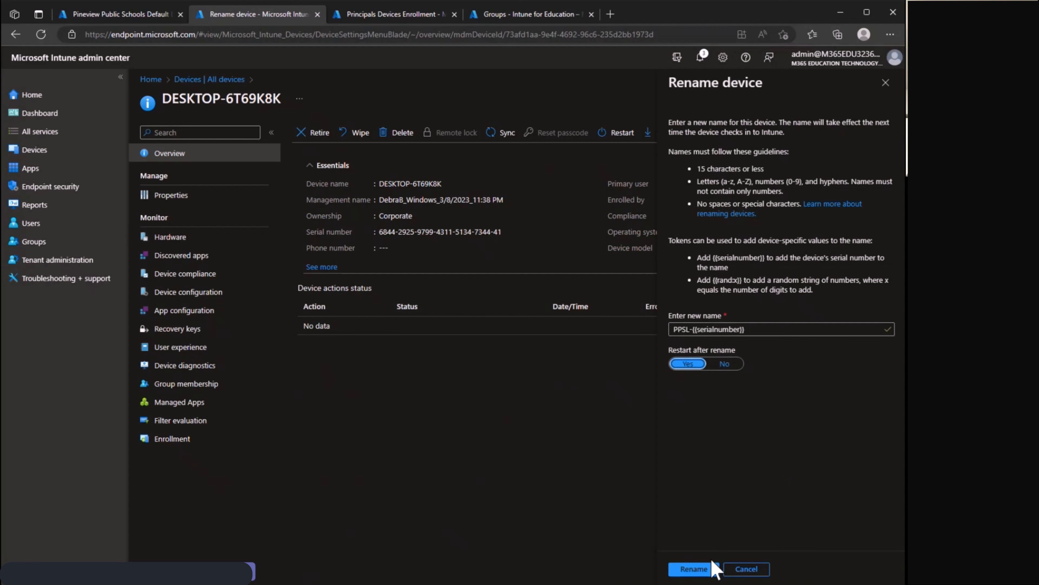
click(694, 569)
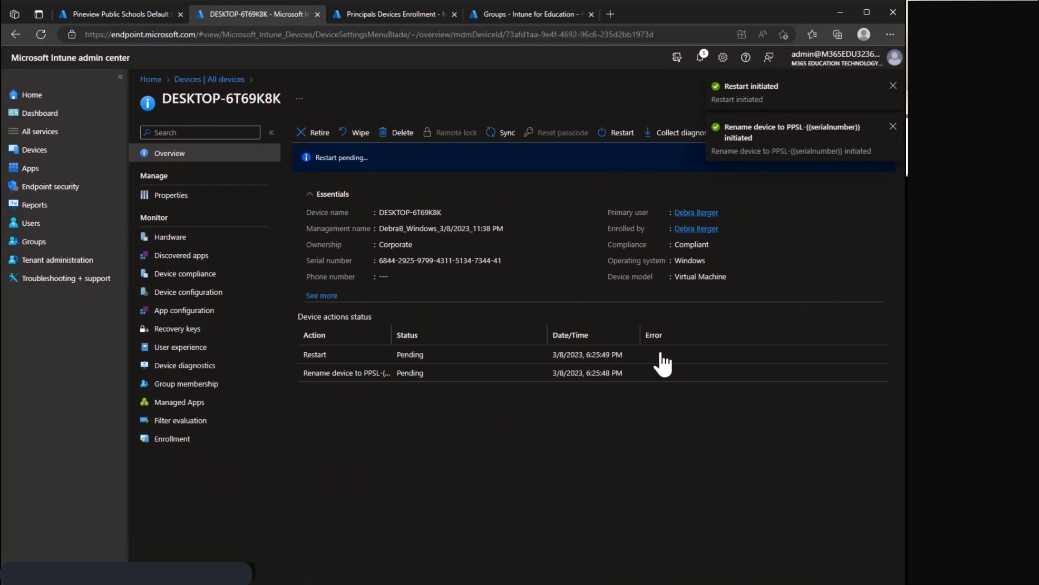
Sync the device with Intune so that its pending actions and policies are sent.
click(501, 133)
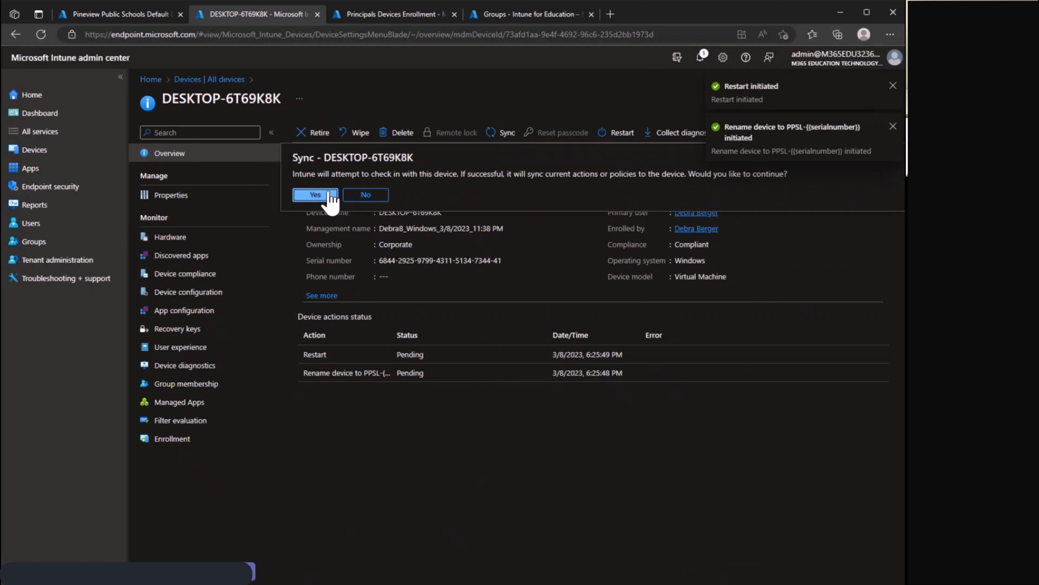
click(318, 195)
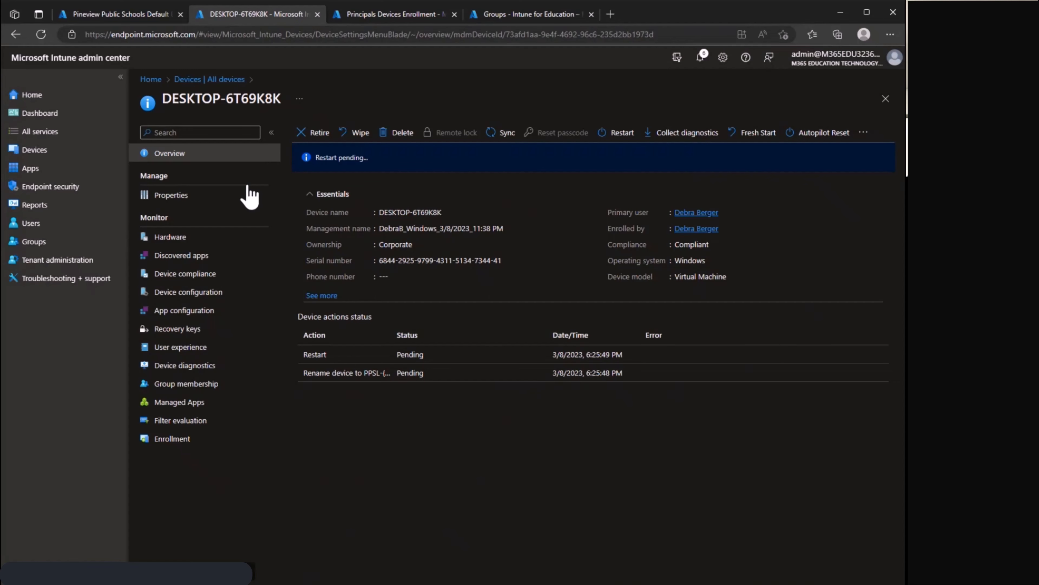
Reopen DESKTOP-6T69K8K from the list of all devices to check its action status, and review its additional remote actions.
click(221, 82)
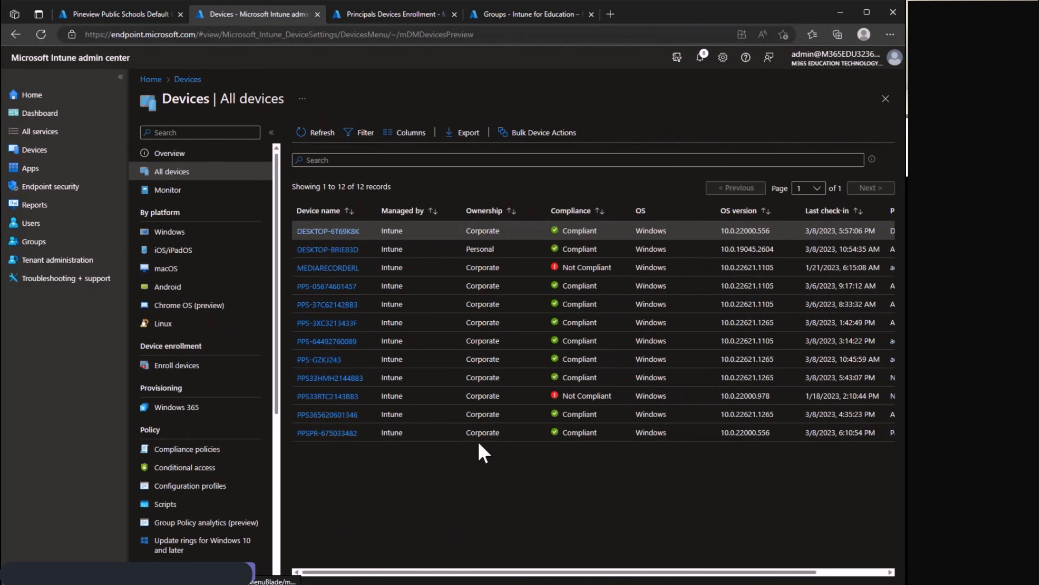
click(320, 231)
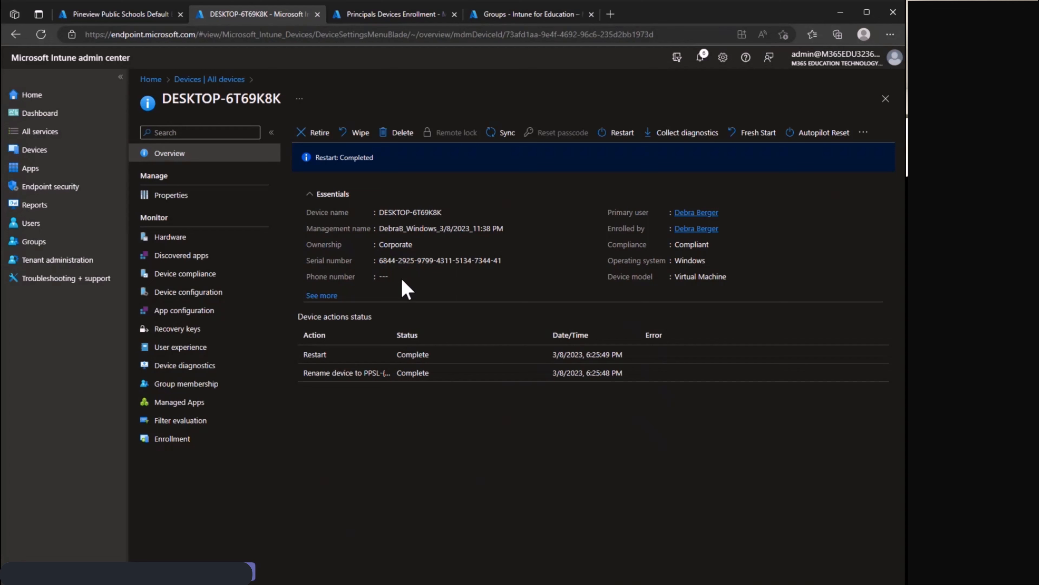
click(864, 132)
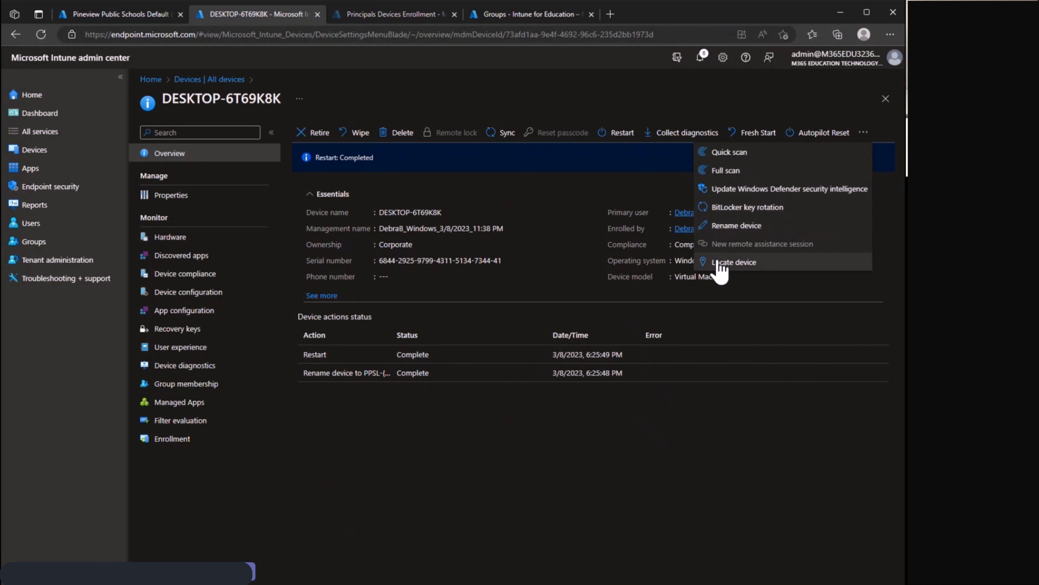
click(601, 183)
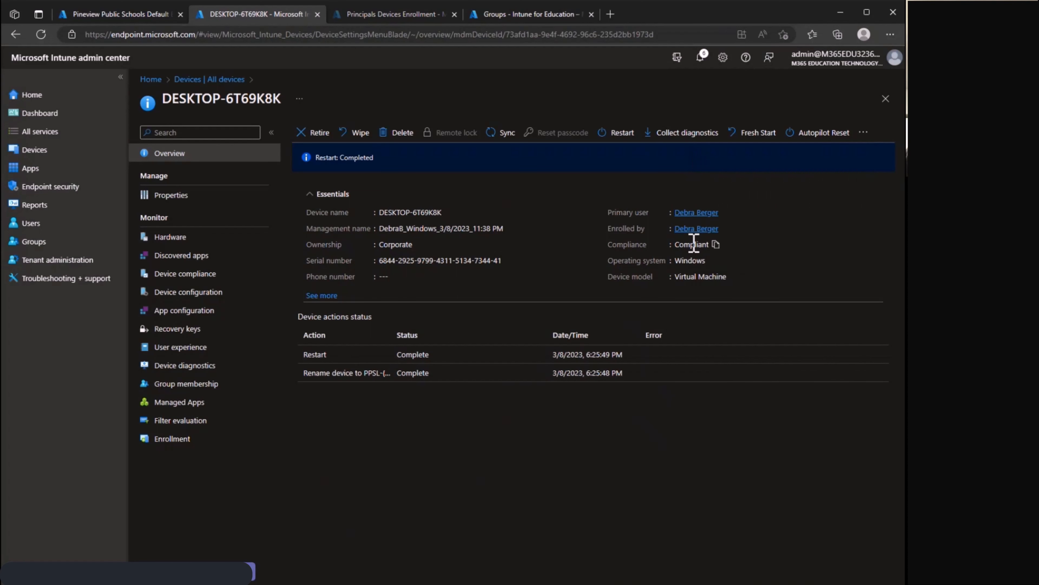